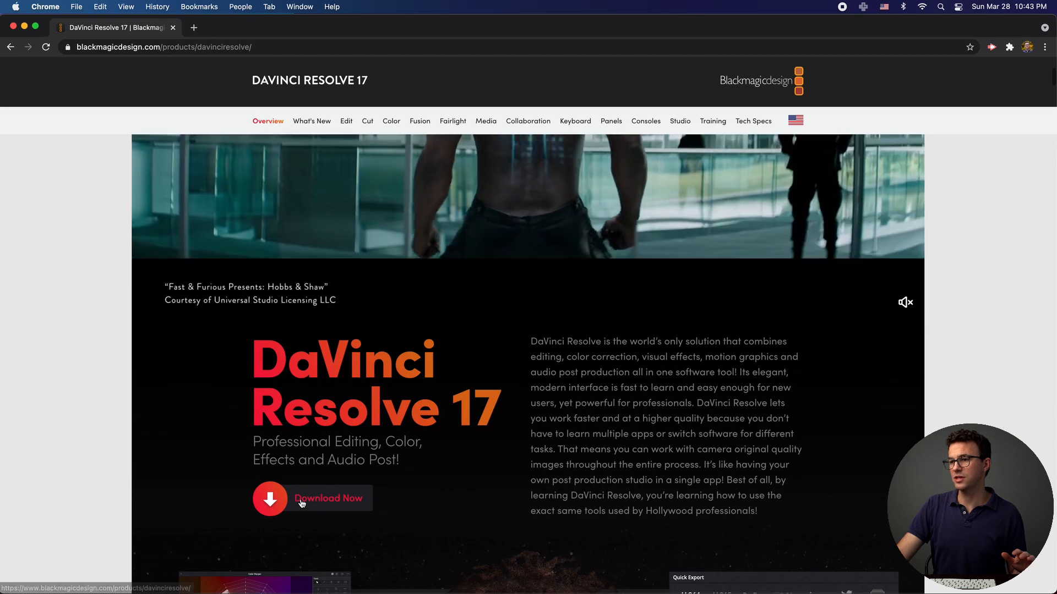
Open the download options for DaVinci Resolve 17 from its product page
{"action": "left_click", "coordinate": [304, 501]}
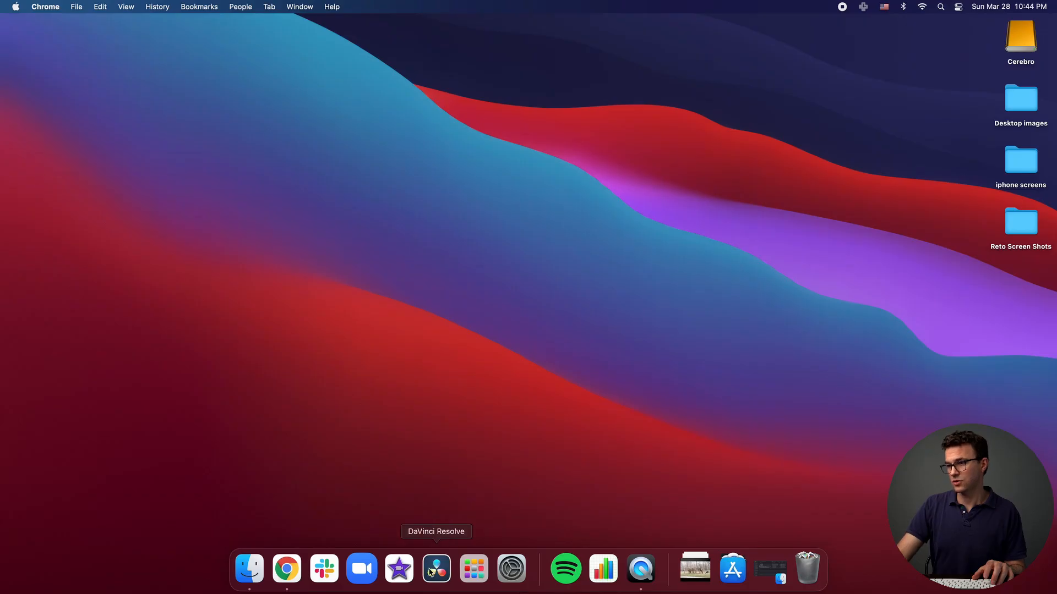
Launch DaVinci Resolve and create a new project named "Davinci Tutorial Video"
{"action": "left_click", "coordinate": [435, 570]}
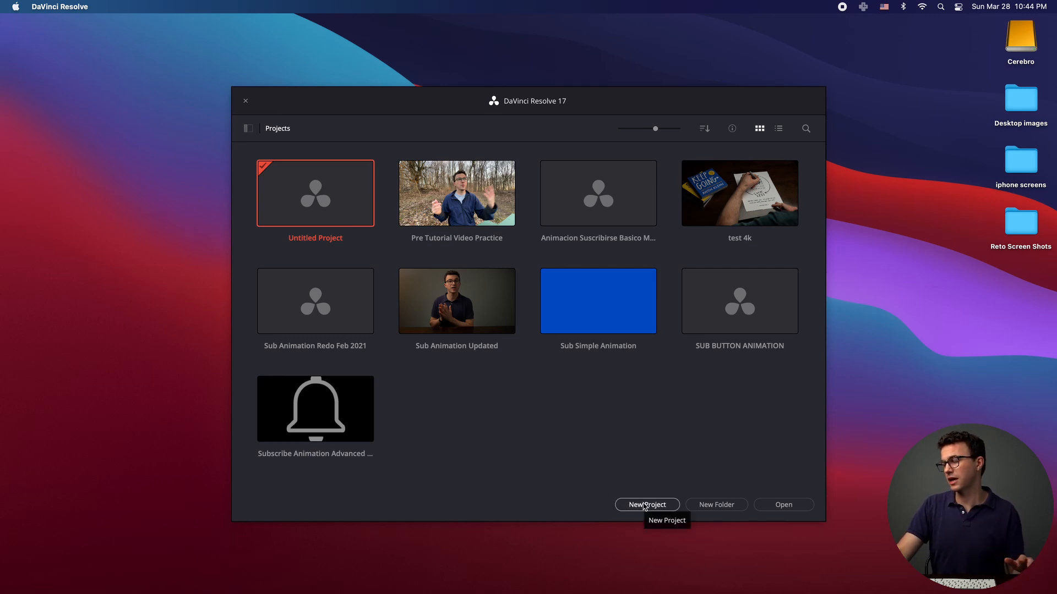
{"action": "left_click", "coordinate": [645, 505]}
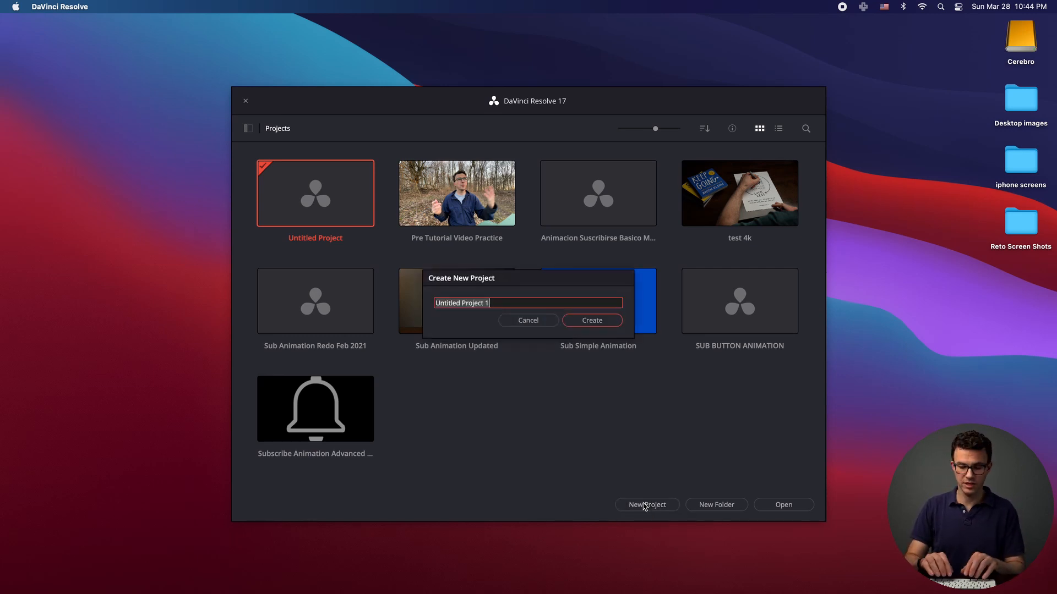
{"action": "type", "text": "Davinci Tu"}
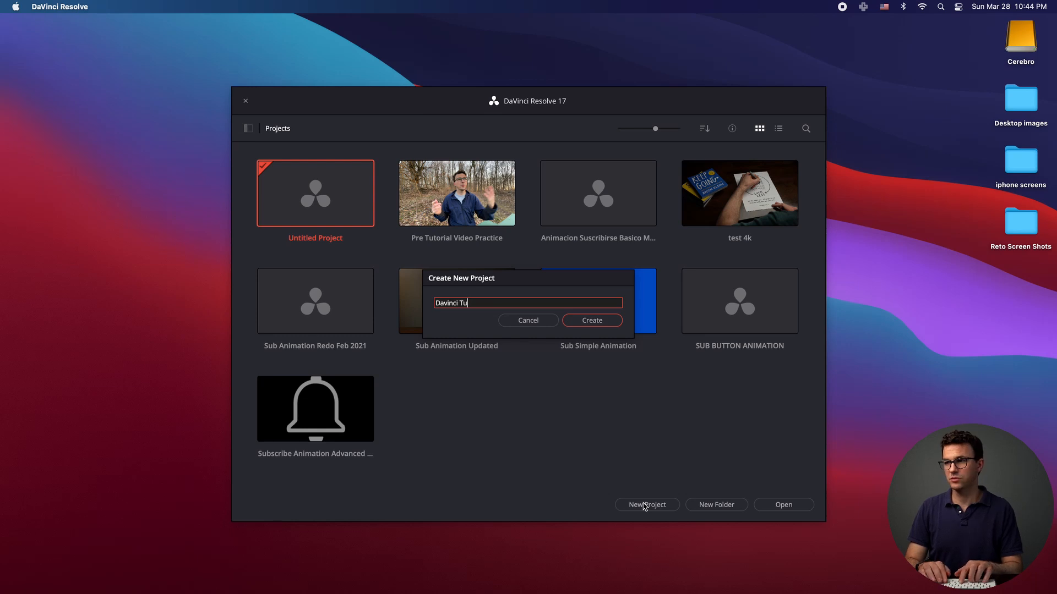
{"action": "type", "text": "torial Video"}
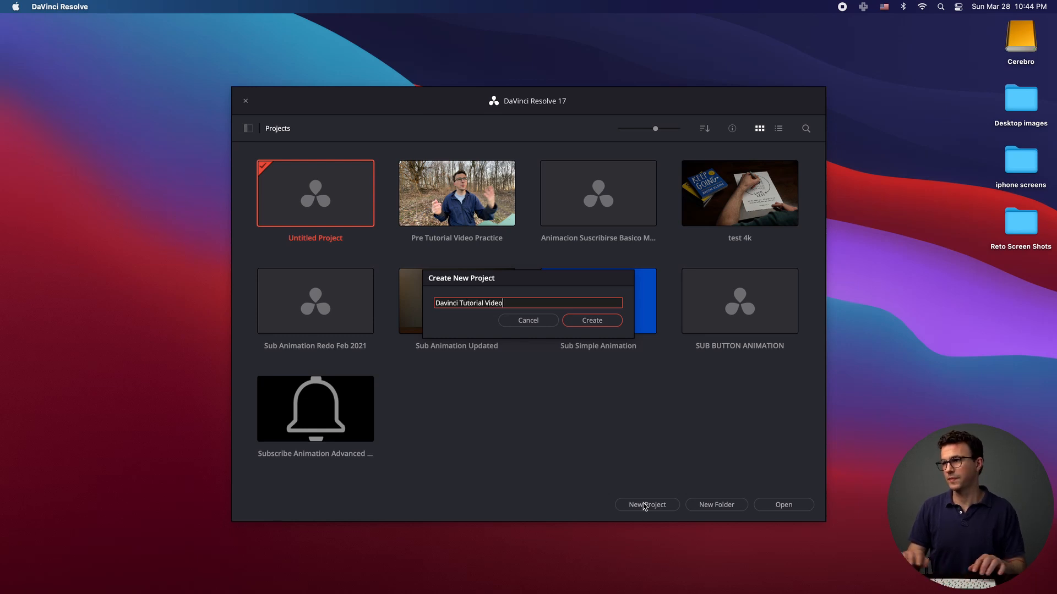
{"action": "key", "text": "Return"}
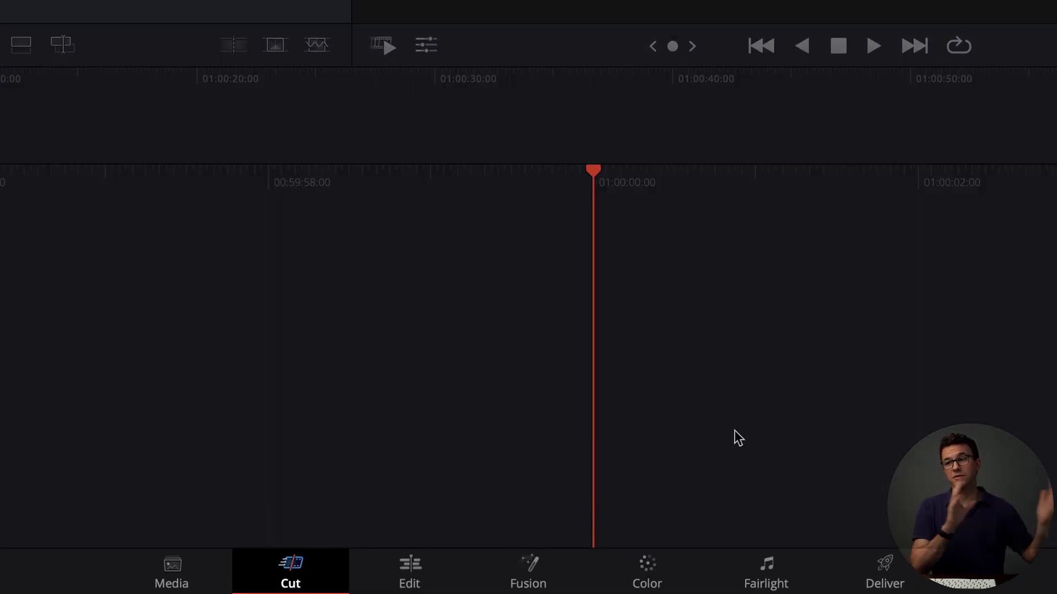
Look through the Media, Cut, Edit, Fusion, Color, Fairlight and Deliver workspaces of the new project
{"action": "left_click", "coordinate": [188, 577]}
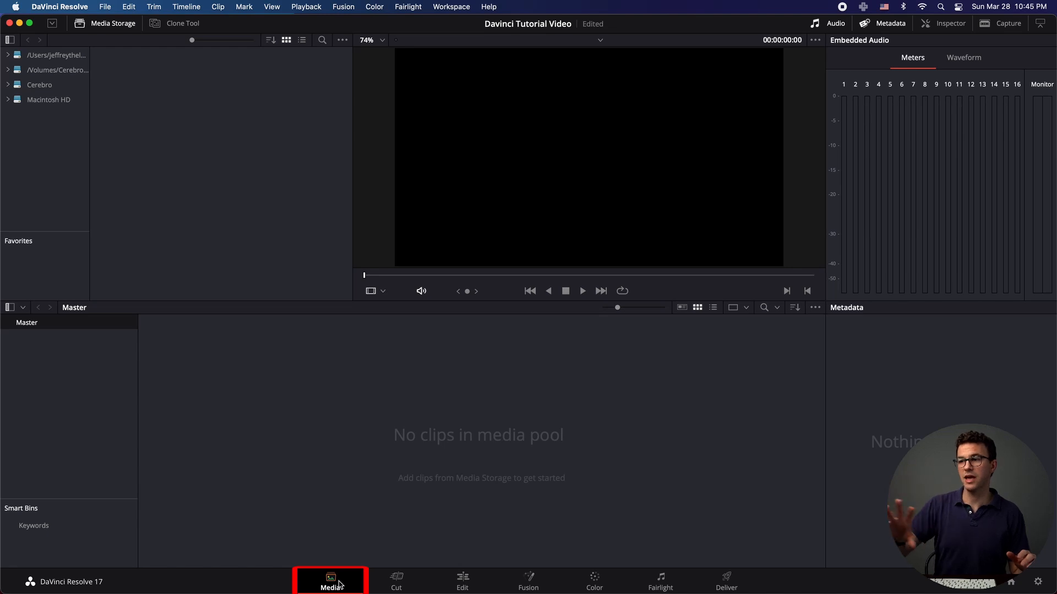
{"action": "left_click", "coordinate": [392, 581]}
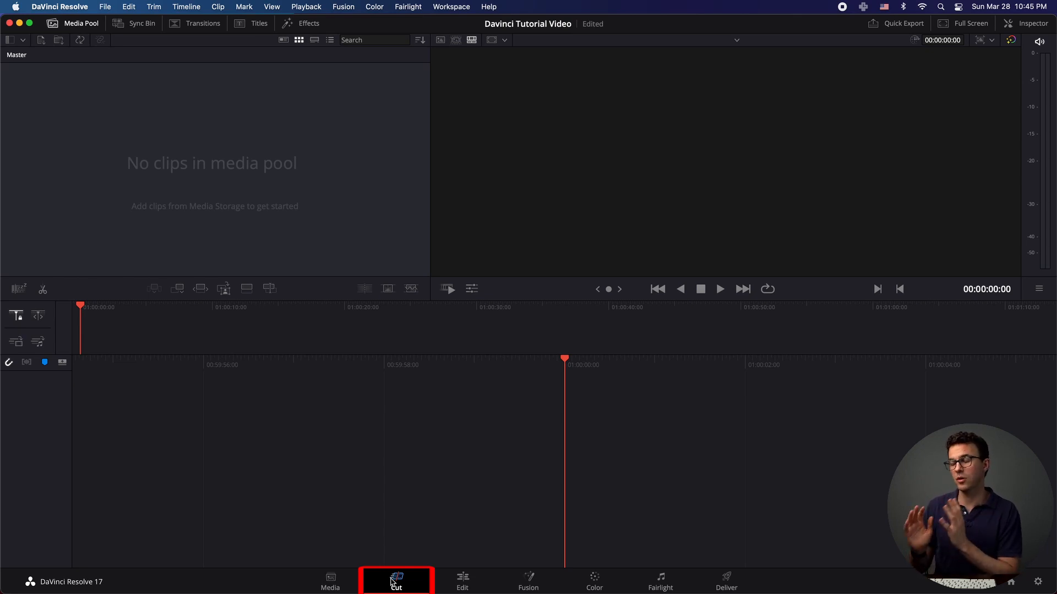
{"action": "left_click", "coordinate": [460, 583]}
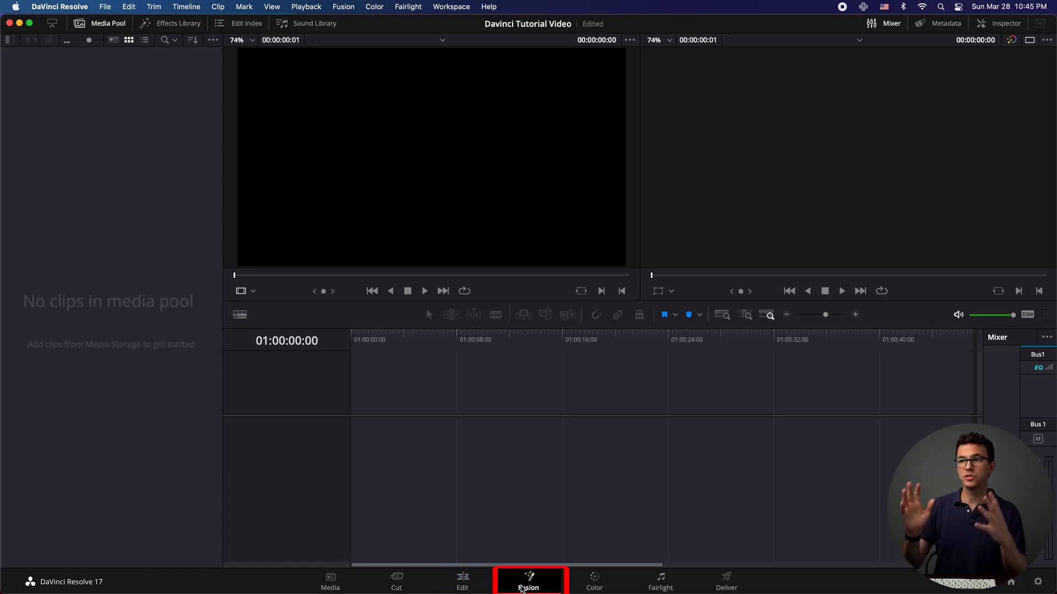
{"action": "left_click", "coordinate": [522, 587]}
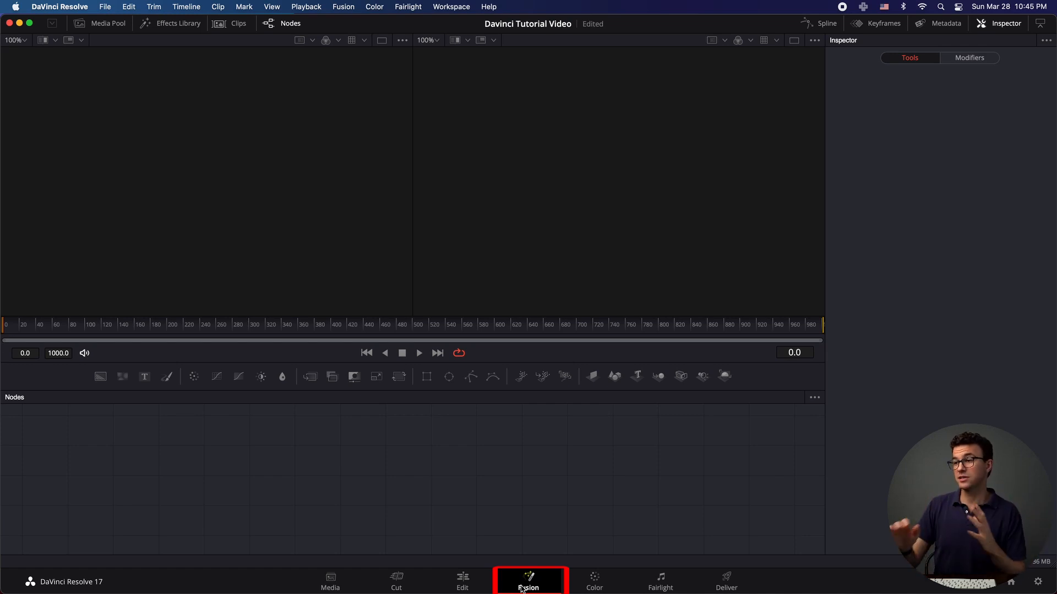
{"action": "left_click", "coordinate": [594, 580]}
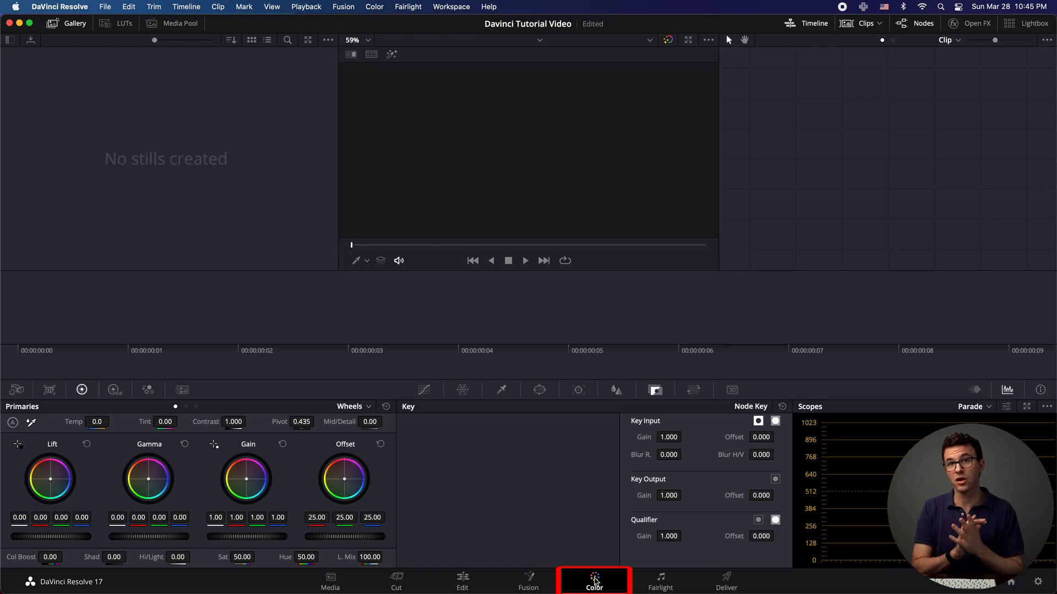
{"action": "left_click", "coordinate": [659, 583]}
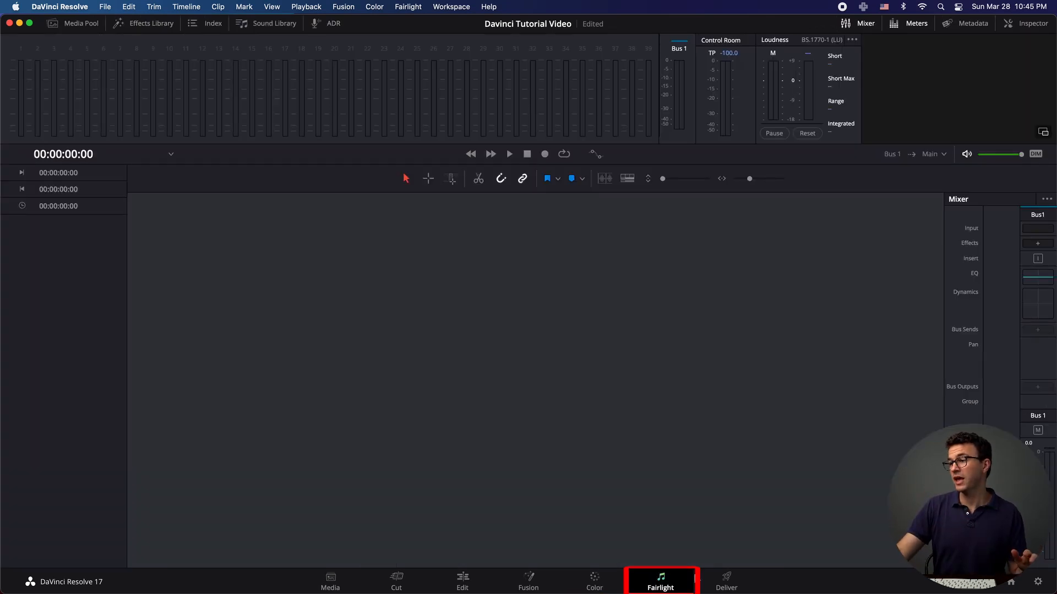
{"action": "left_click", "coordinate": [728, 583]}
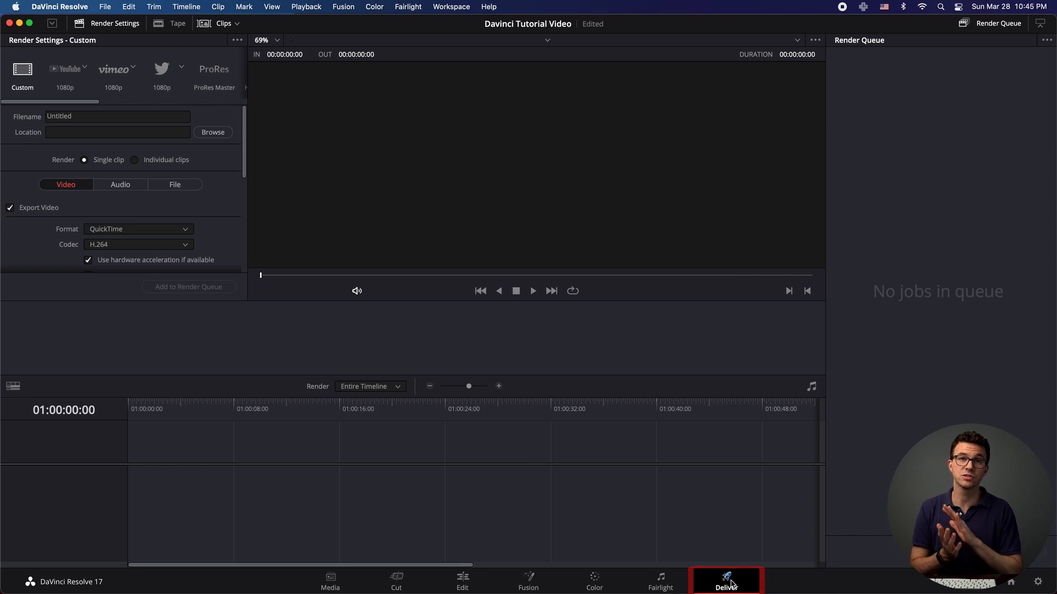
In the Edit workspace, import all files from the Clips for Video folder into the media pool and match the project frame rate to them
{"action": "left_click", "coordinate": [456, 580]}
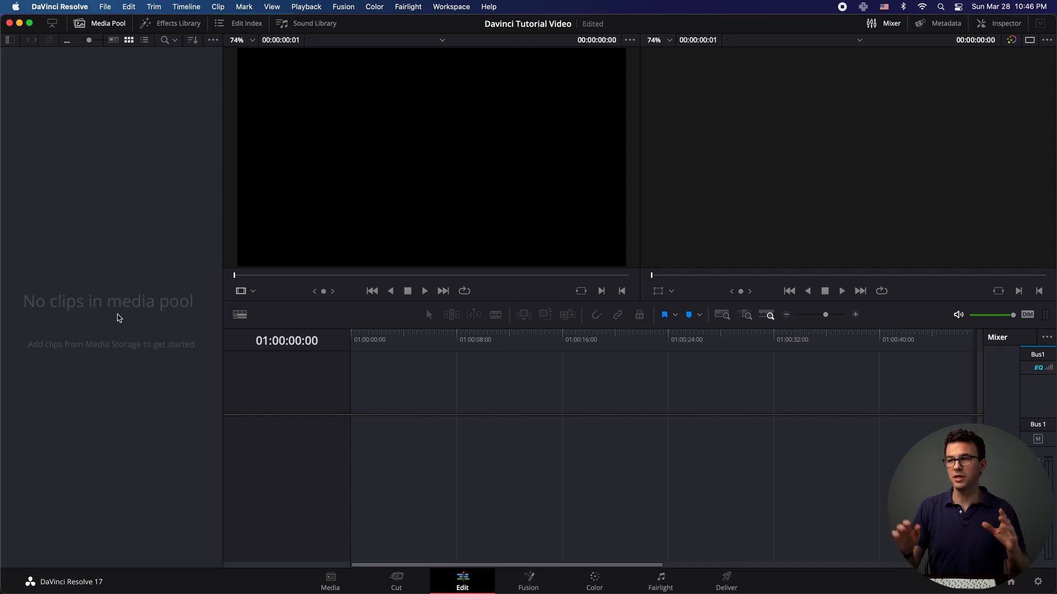
{"action": "mouse_move", "coordinate": [248, 578]}
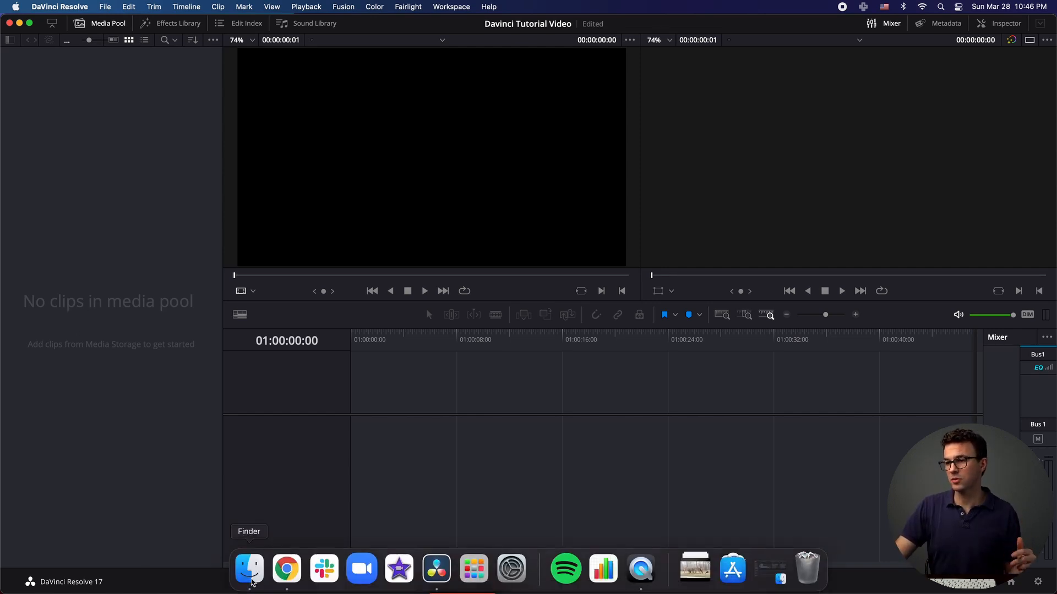
{"action": "left_click", "coordinate": [248, 572]}
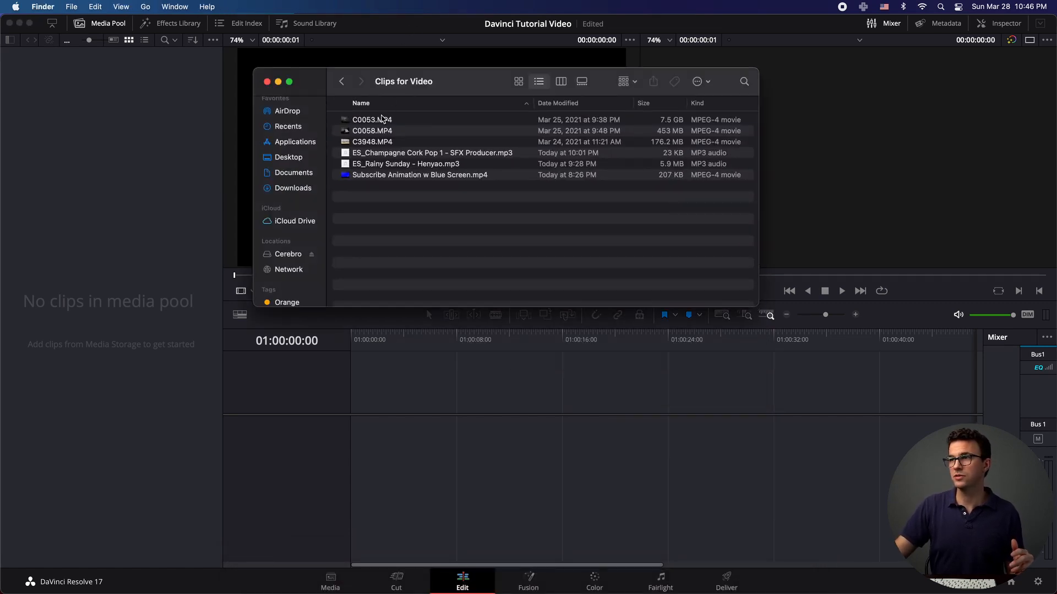
{"action": "left_click", "coordinate": [383, 119]}
{"action": "key", "text": "shift+Down"}
{"action": "key", "text": "shift+Down"}
{"action": "key", "text": "shift+Down"}
{"action": "key", "text": "shift+Down"}
{"action": "key", "text": "shift+Down"}
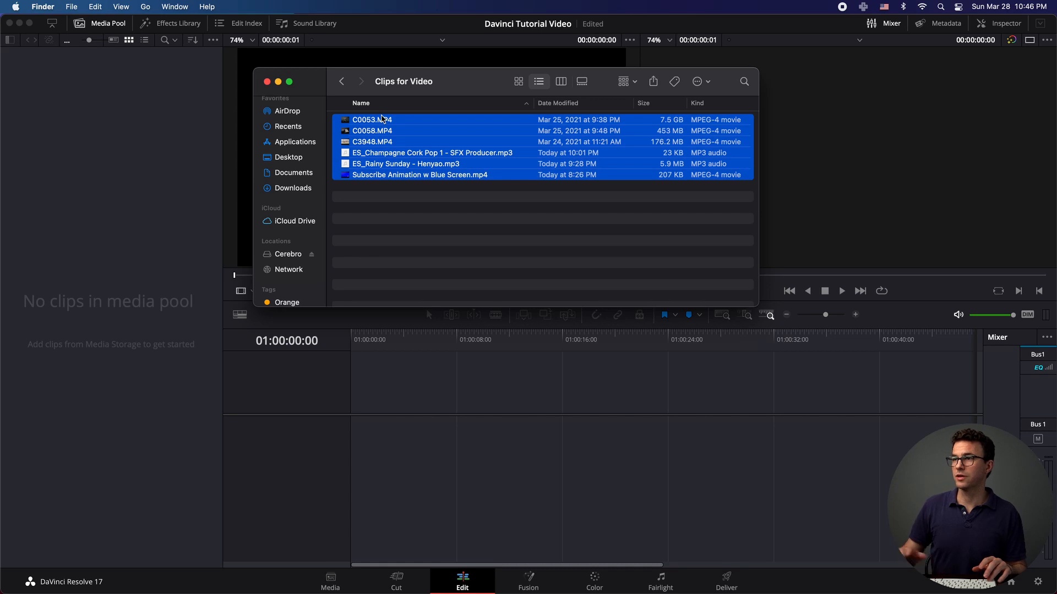
{"action": "left_click_drag", "start_coordinate": [378, 141], "coordinate": [97, 135]}
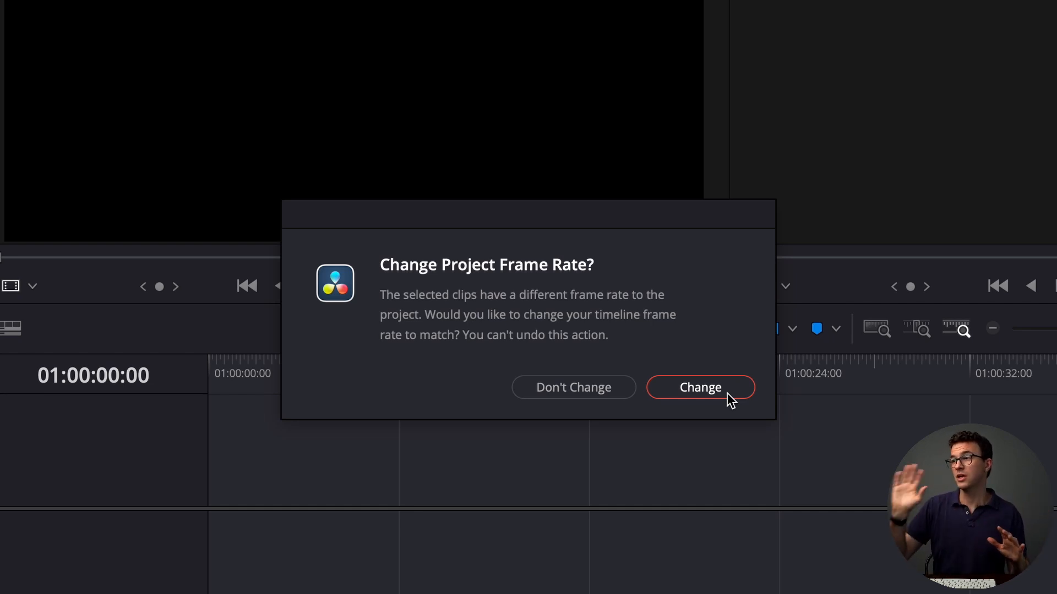
{"action": "left_click", "coordinate": [705, 388]}
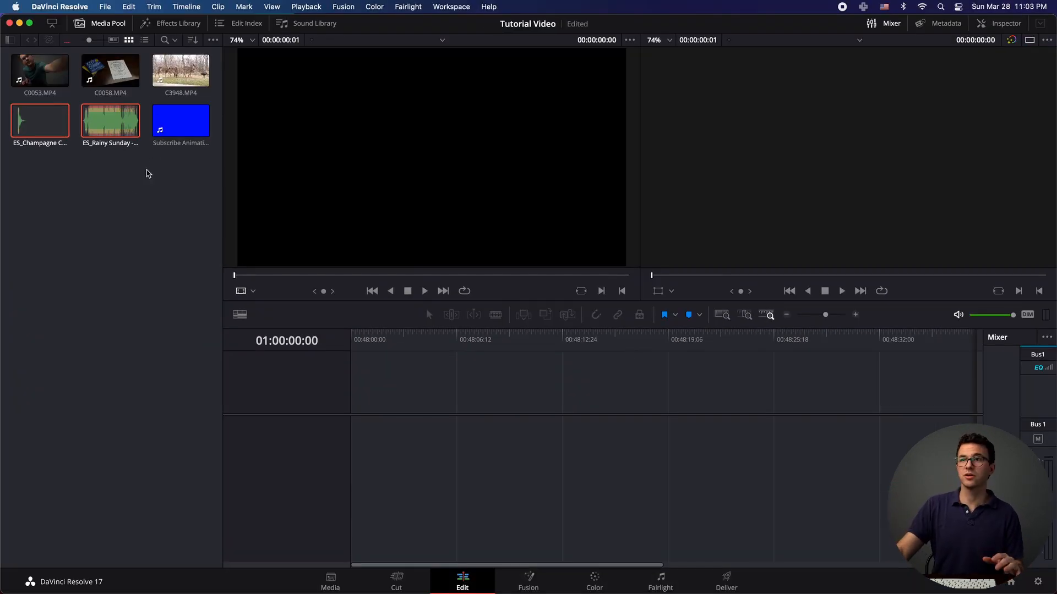
{"action": "left_click", "coordinate": [131, 196]}
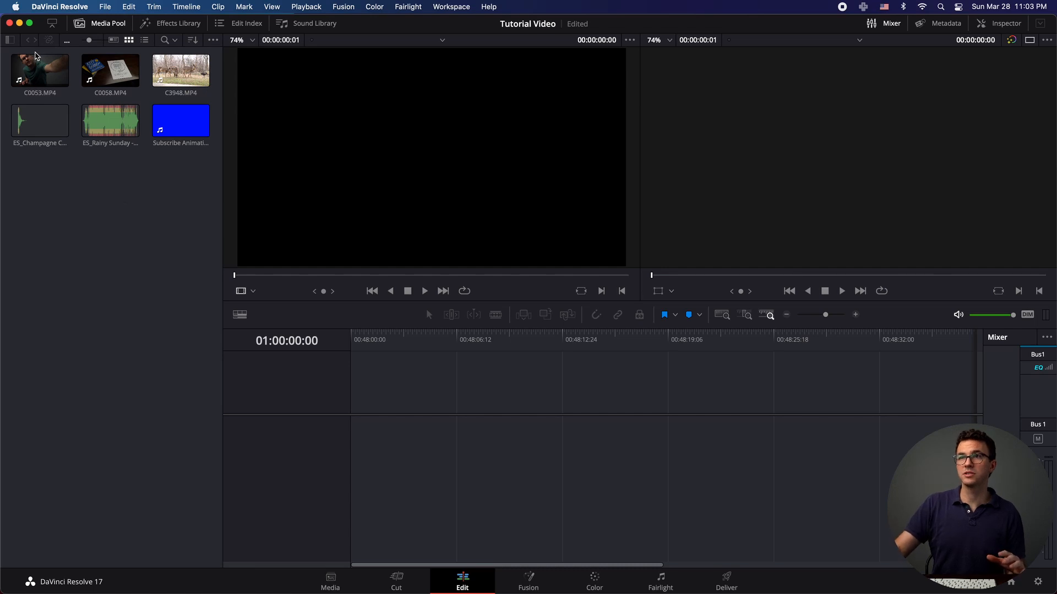
Place the C0053.MP4 clip at the start of the timeline and undo the placement
{"action": "left_click", "coordinate": [40, 61]}
{"action": "left_click_drag", "start_coordinate": [40, 60], "coordinate": [361, 453]}
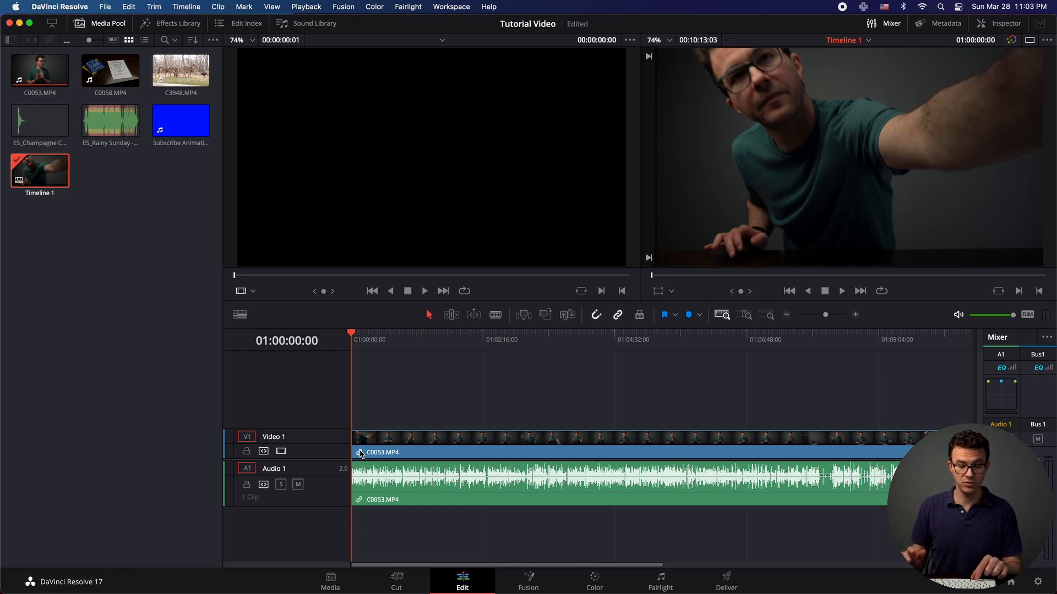
{"action": "key", "text": "ctrl+z"}
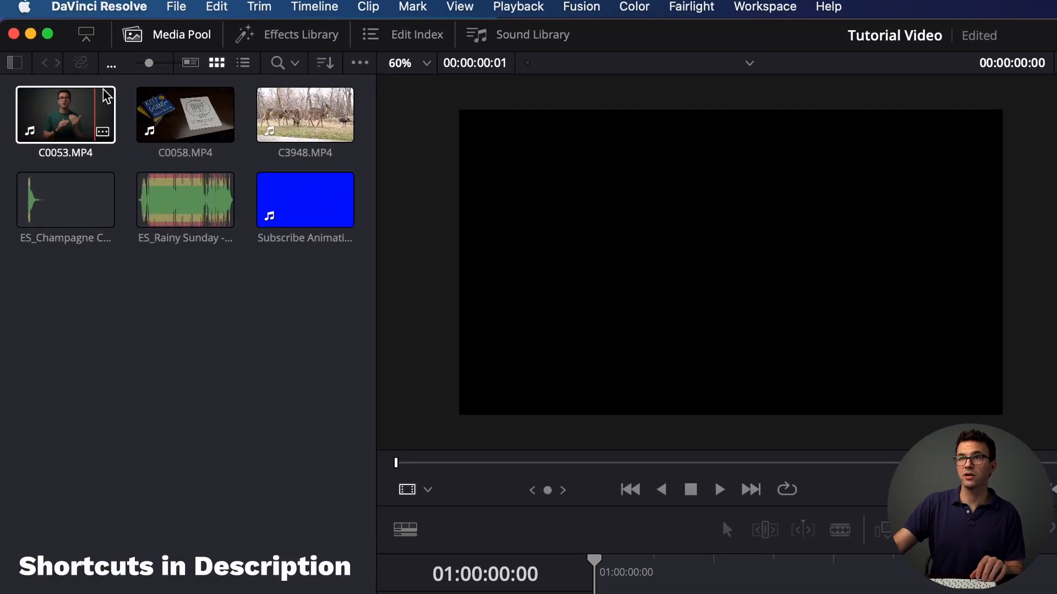
Load C0058.MP4 into the source viewer and play from about 08:54:20 to find the start of the usable section
{"action": "left_click", "coordinate": [147, 118], "text": "super"}
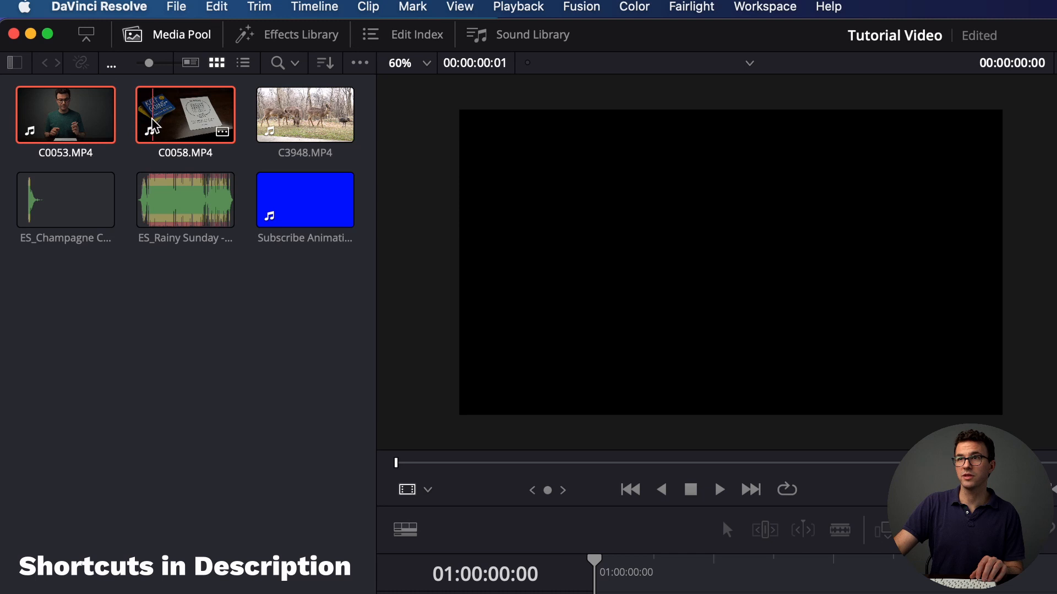
{"action": "left_click", "coordinate": [122, 127]}
{"action": "left_click", "coordinate": [172, 127]}
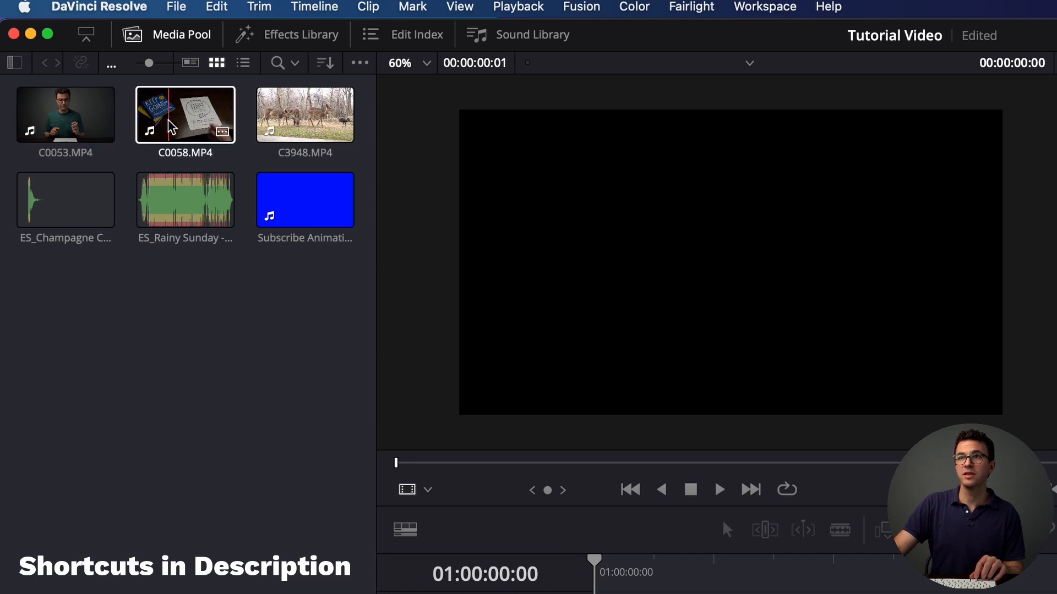
{"action": "left_click", "coordinate": [172, 128]}
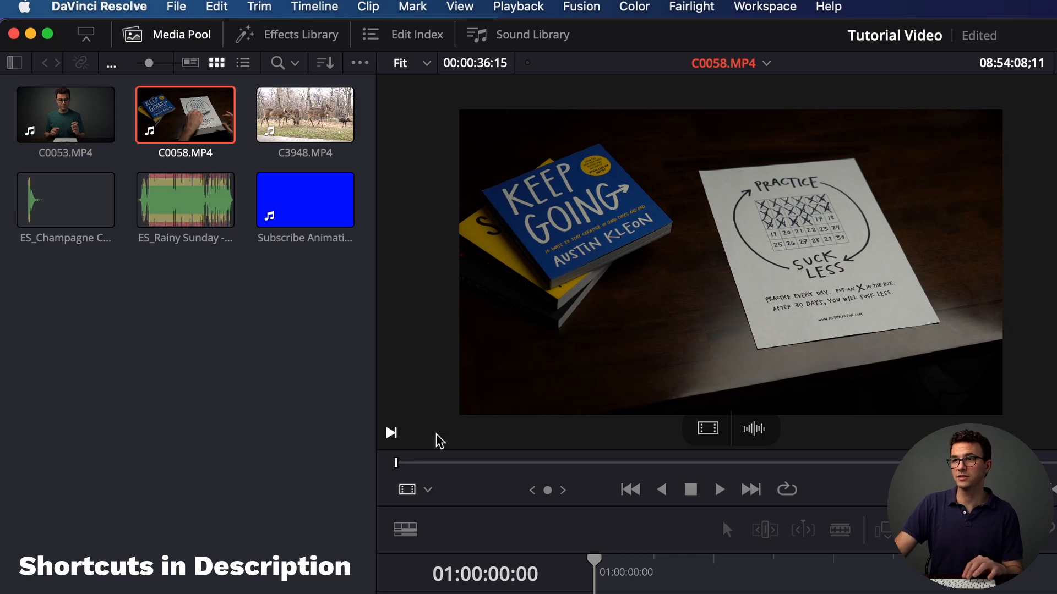
{"action": "left_click", "coordinate": [612, 465]}
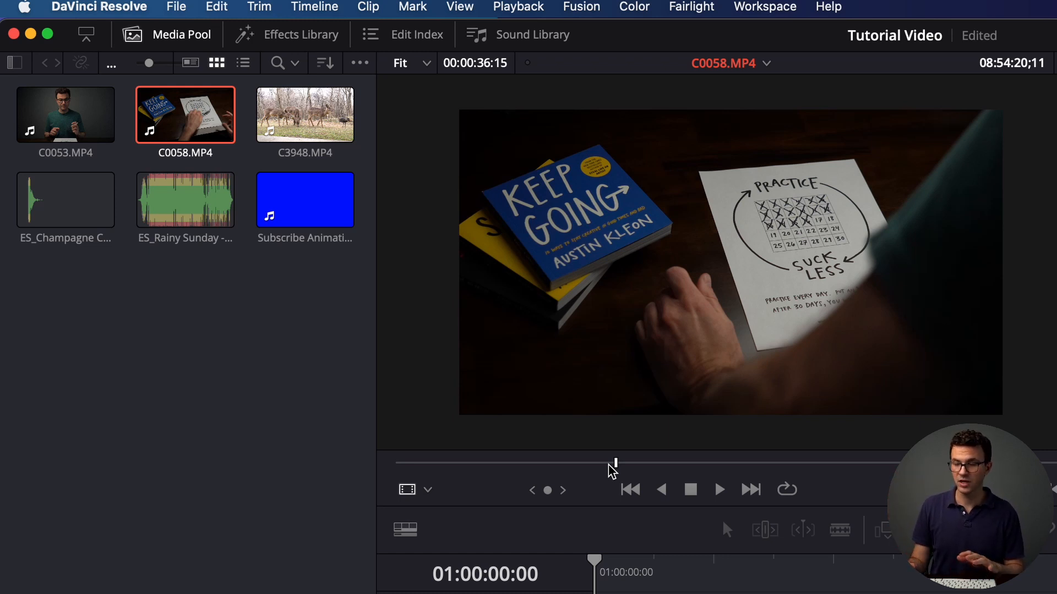
{"action": "key", "text": "space"}
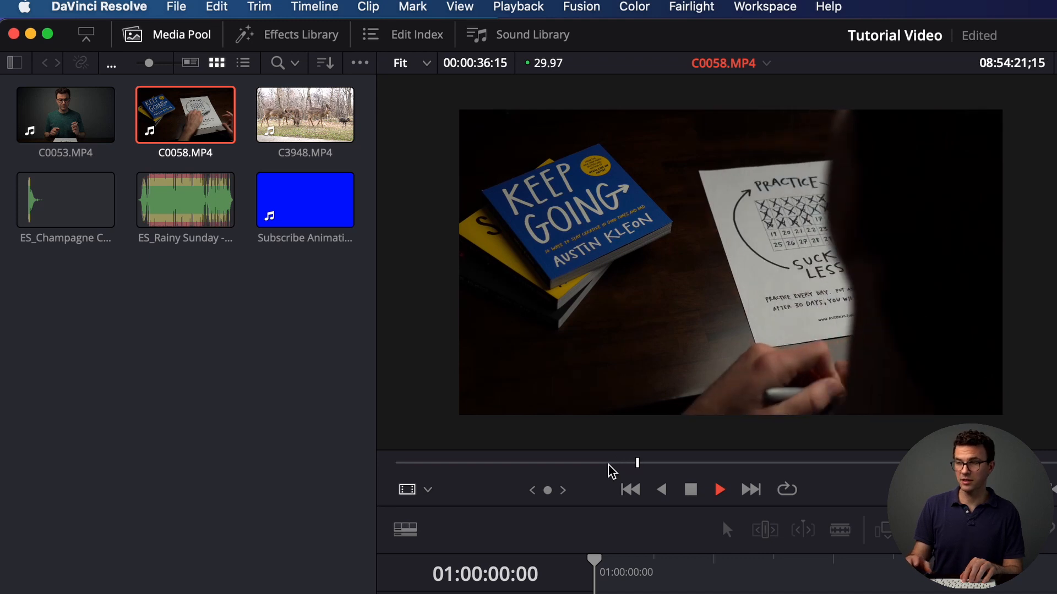
{"action": "key", "text": "space"}
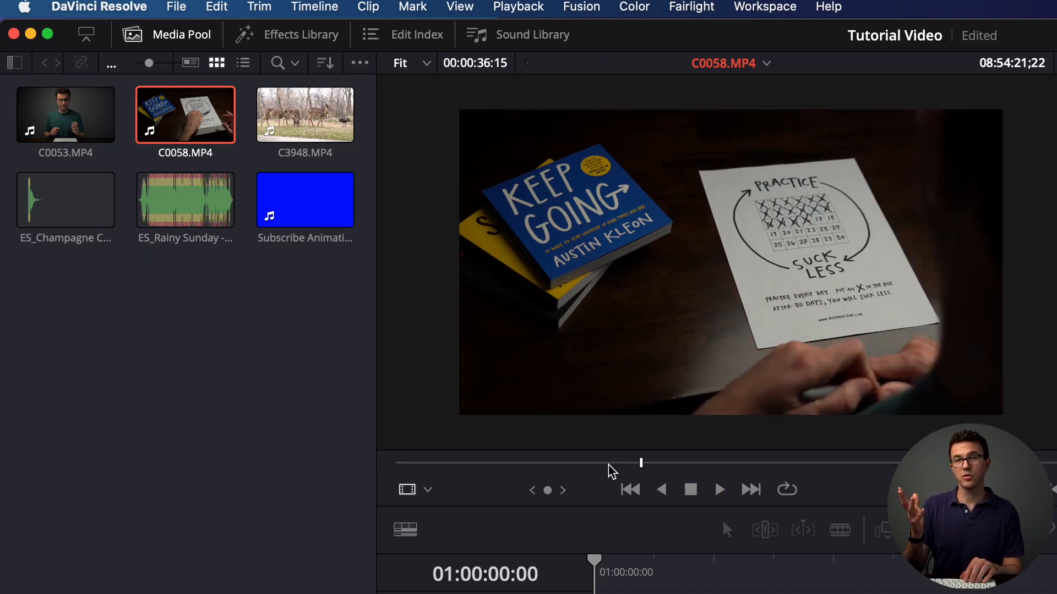
Mark in and out points on C0058.MP4 around a section of about 9 seconds and stop playback
{"action": "key", "text": "i"}
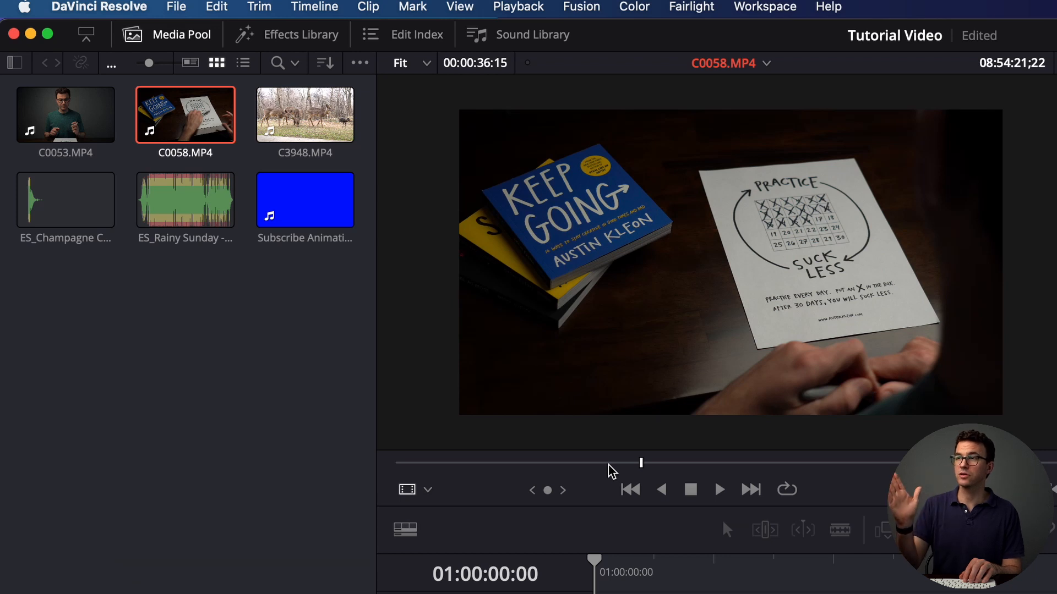
{"action": "key", "text": "o"}
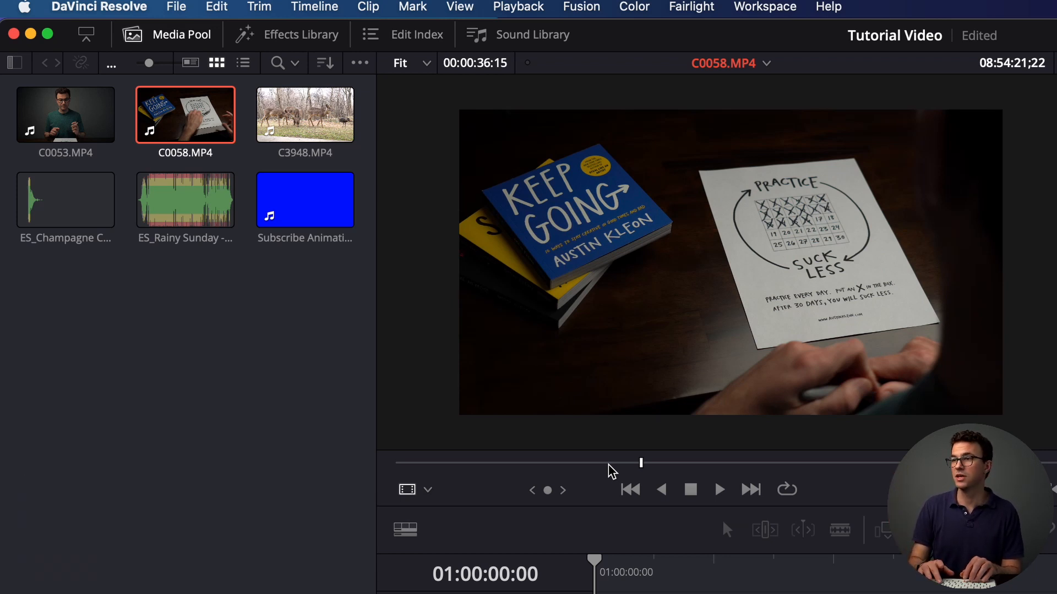
{"action": "key", "text": "space"}
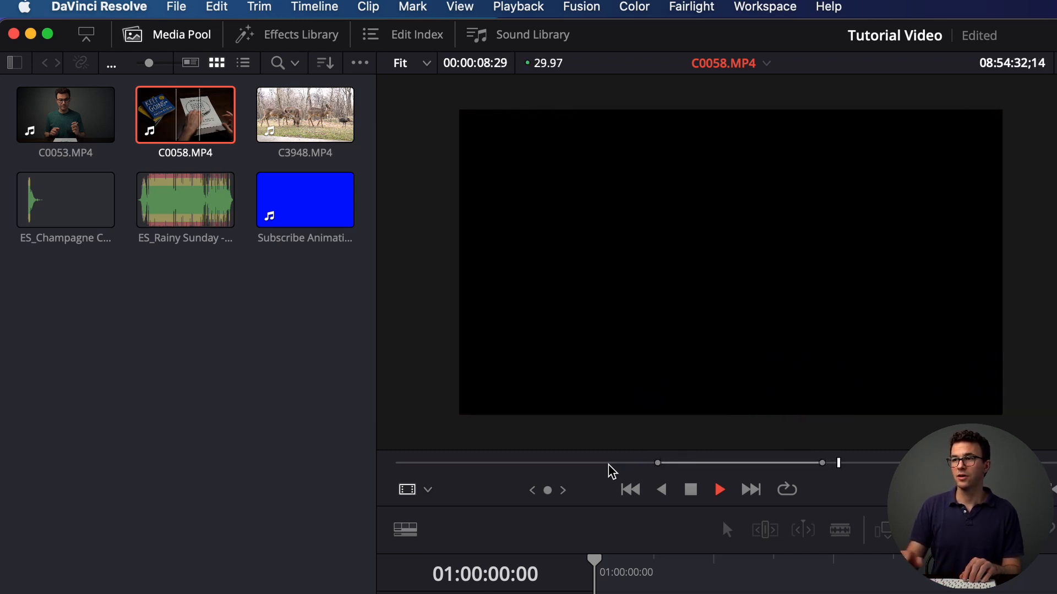
{"action": "left_click", "coordinate": [685, 487]}
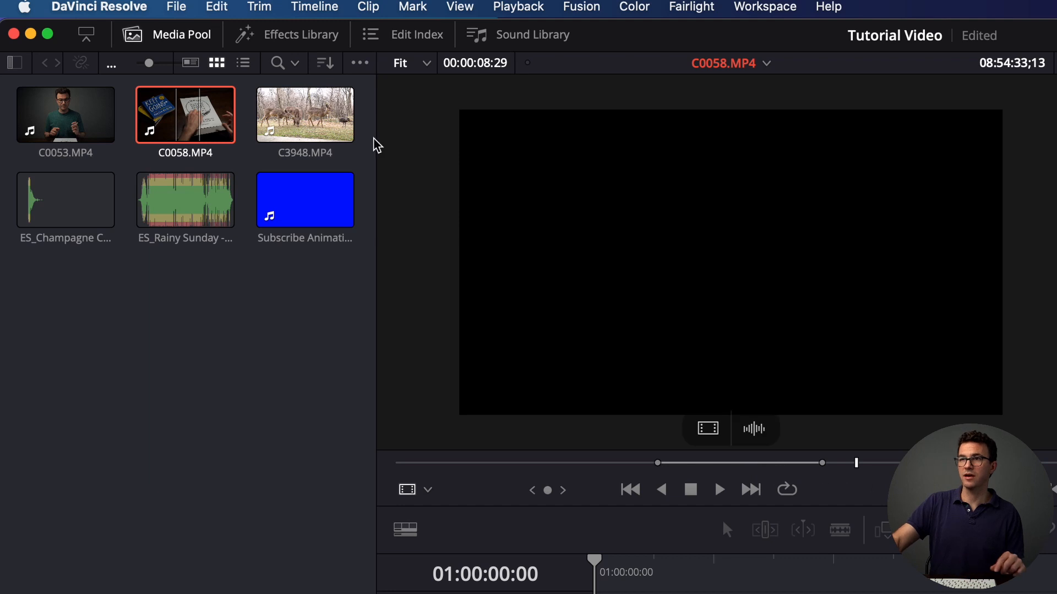
Place the marked section of C0058.MP4 at the start of the timeline, followed by the full C0053.MP4 clip
{"action": "left_click_drag", "start_coordinate": [634, 240], "coordinate": [633, 262]}
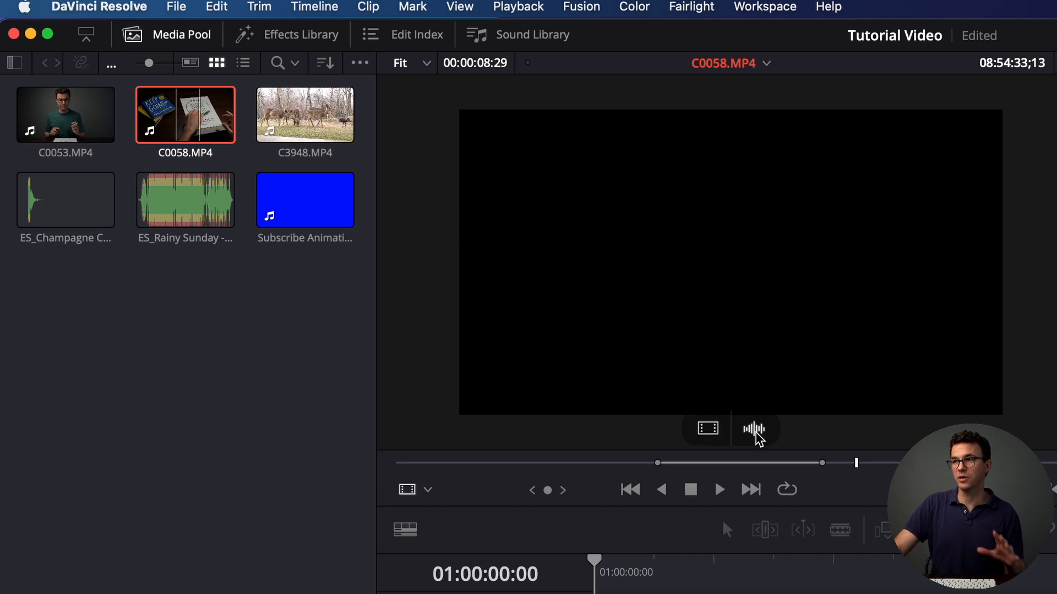
{"action": "left_click_drag", "start_coordinate": [212, 102], "coordinate": [344, 443]}
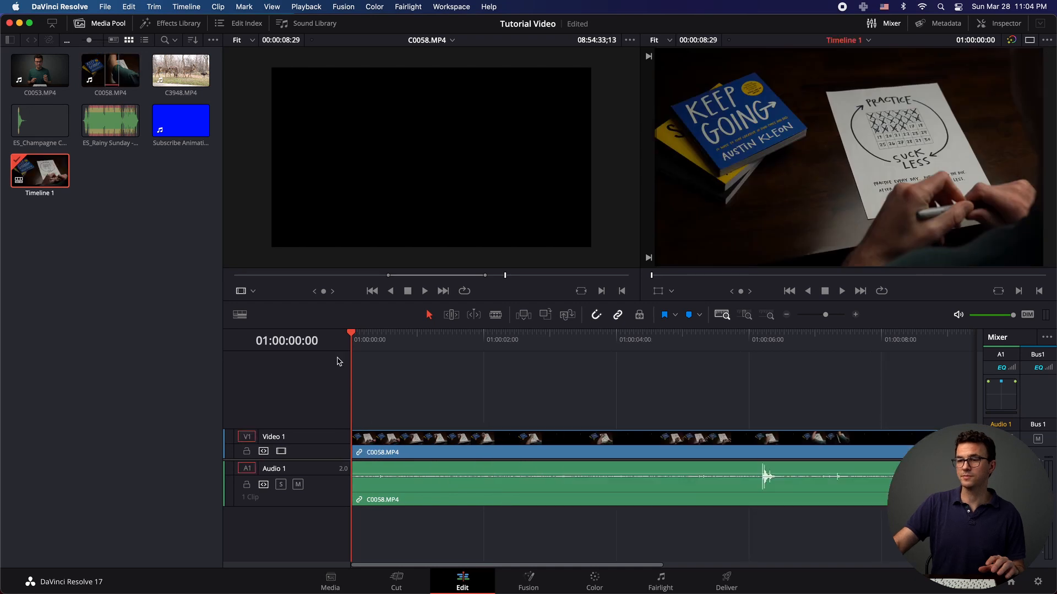
{"action": "left_click_drag", "start_coordinate": [40, 71], "coordinate": [355, 450]}
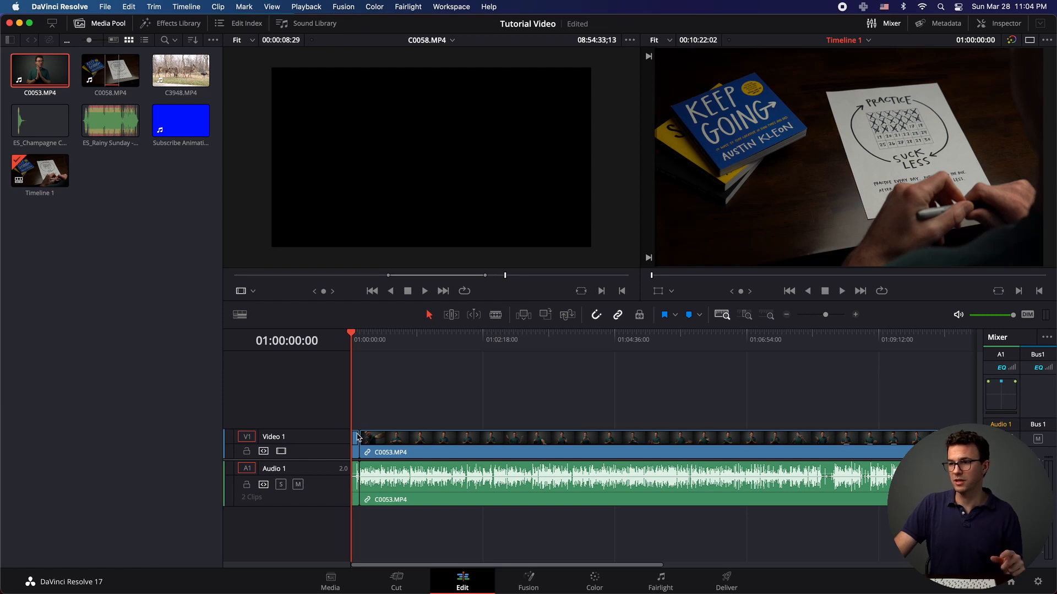
Move the C0058.MP4 clip from the timeline's start to directly after C0053.MP4 and delete the gap left at the start
{"action": "left_click_drag", "start_coordinate": [355, 440], "coordinate": [904, 462]}
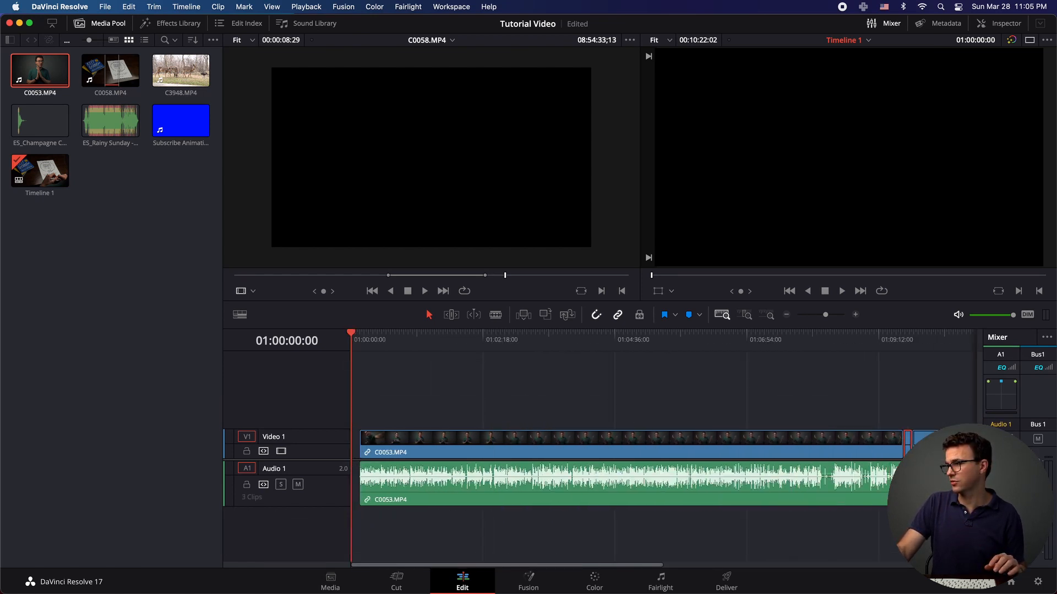
{"action": "mouse_move", "coordinate": [904, 463]}
{"action": "left_mouse_down"}
{"action": "mouse_move", "coordinate": [930, 460]}
{"action": "mouse_move", "coordinate": [903, 453]}
{"action": "left_mouse_up"}
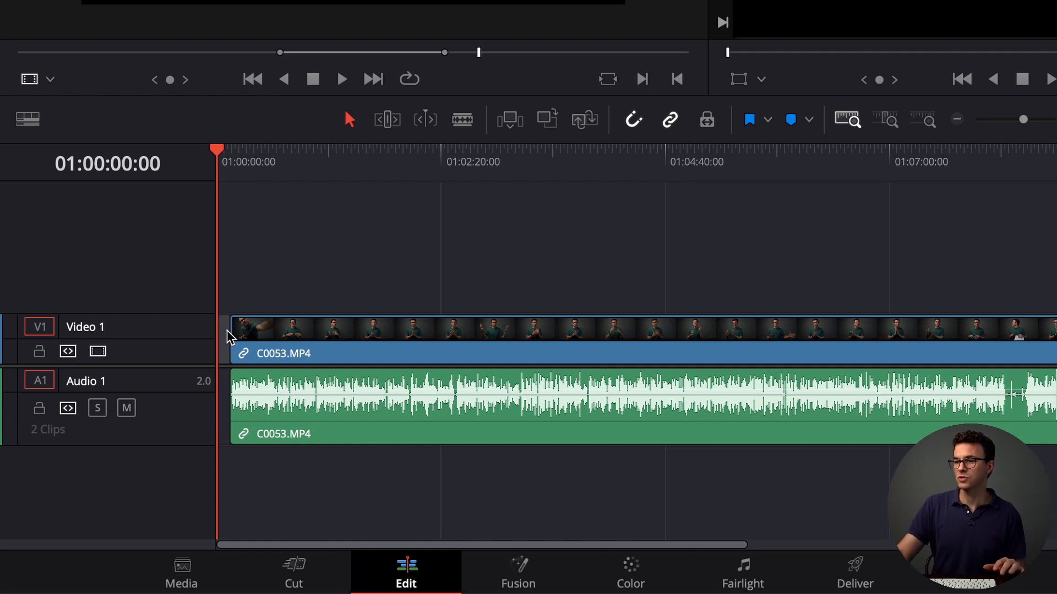
{"action": "key", "text": "Delete"}
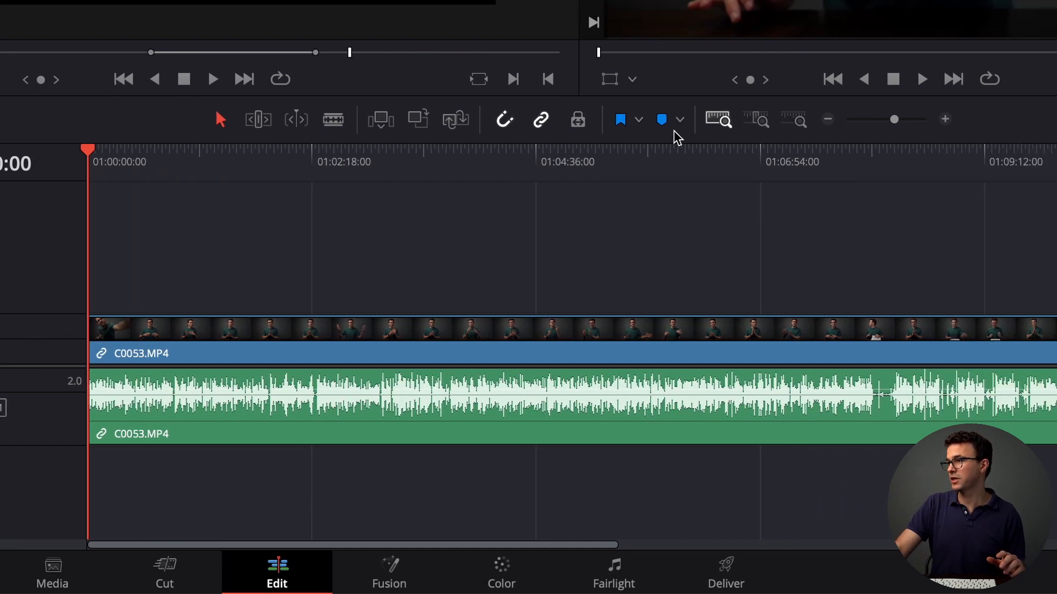
Trim about 1 second of silence off the start of C0053.MP4 and delete the resulting gap before it
{"action": "left_click_drag", "start_coordinate": [807, 120], "coordinate": [815, 122]}
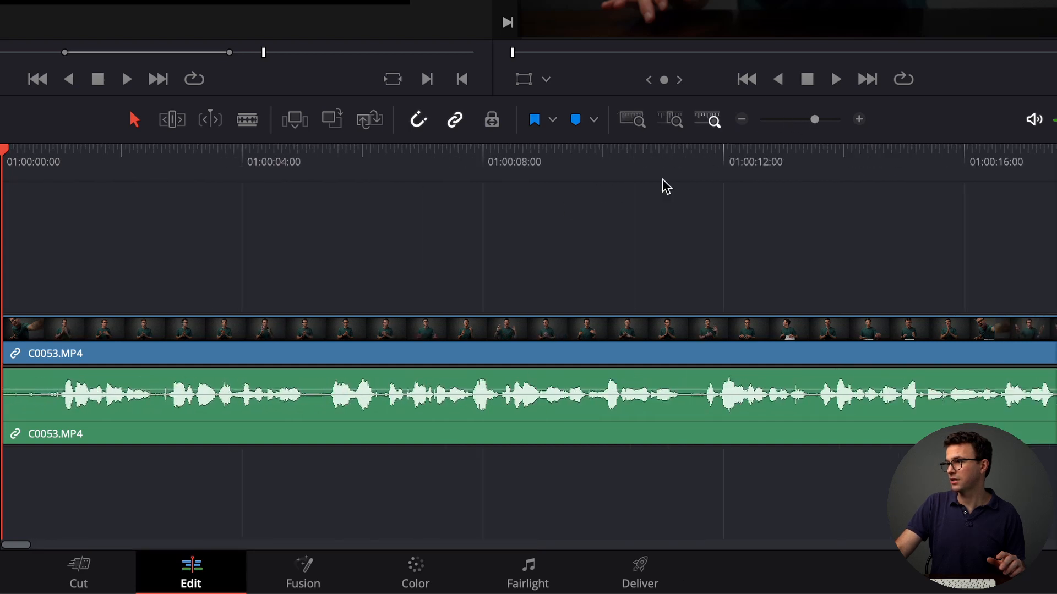
{"action": "left_click", "coordinate": [667, 126]}
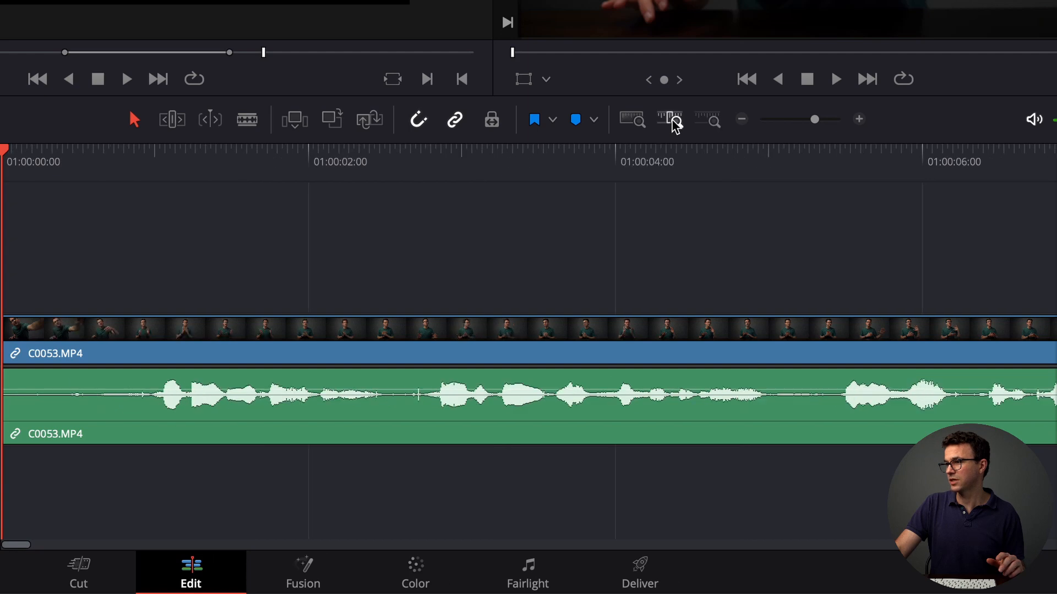
{"action": "left_click", "coordinate": [636, 123]}
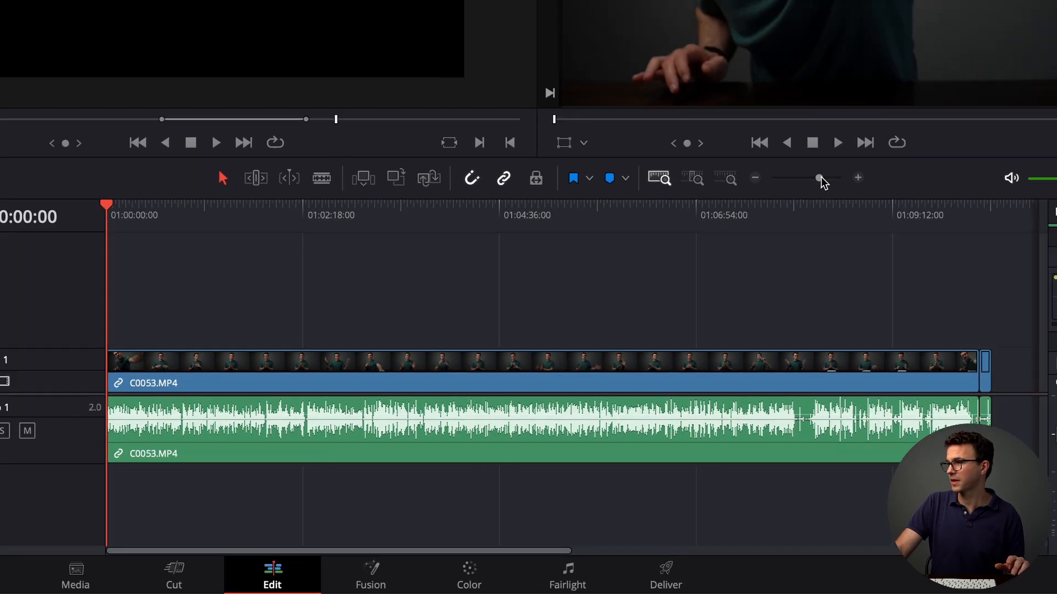
{"action": "left_click_drag", "start_coordinate": [814, 120], "coordinate": [820, 119]}
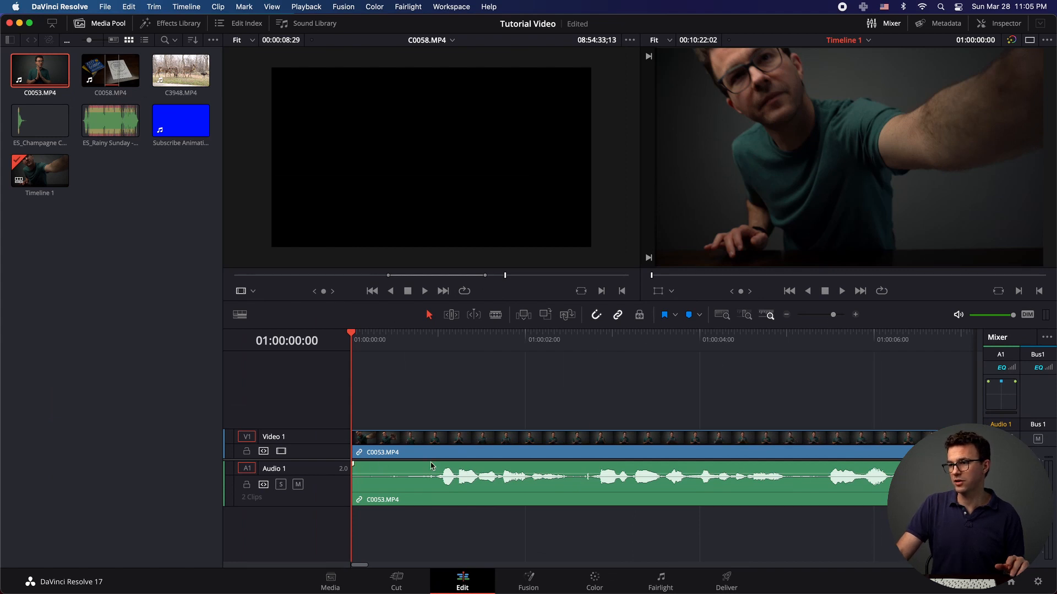
{"action": "left_click", "coordinate": [352, 444]}
{"action": "left_click_drag", "start_coordinate": [352, 444], "coordinate": [438, 453]}
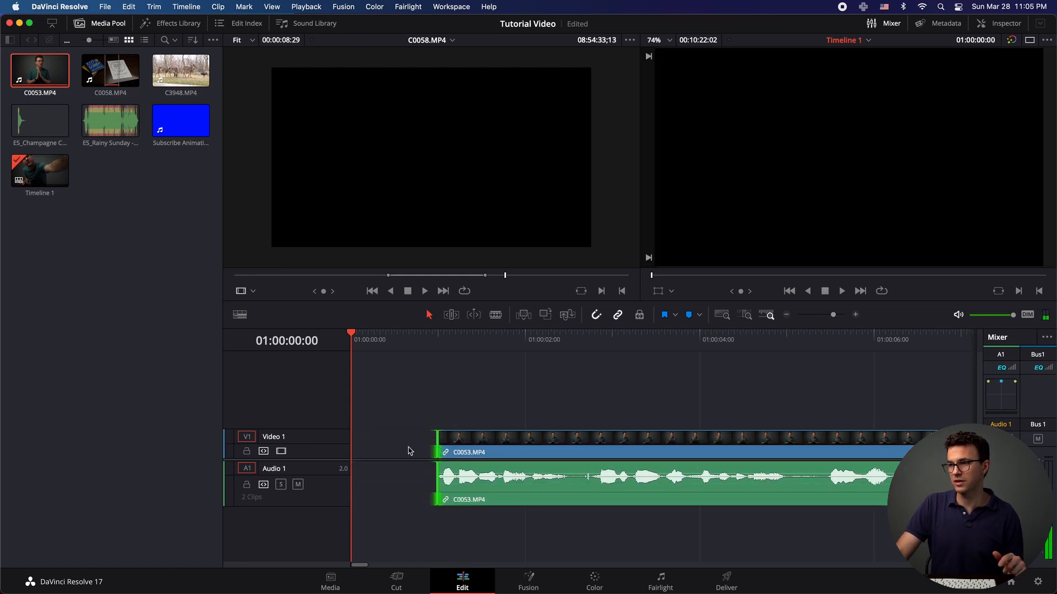
{"action": "left_click", "coordinate": [418, 446]}
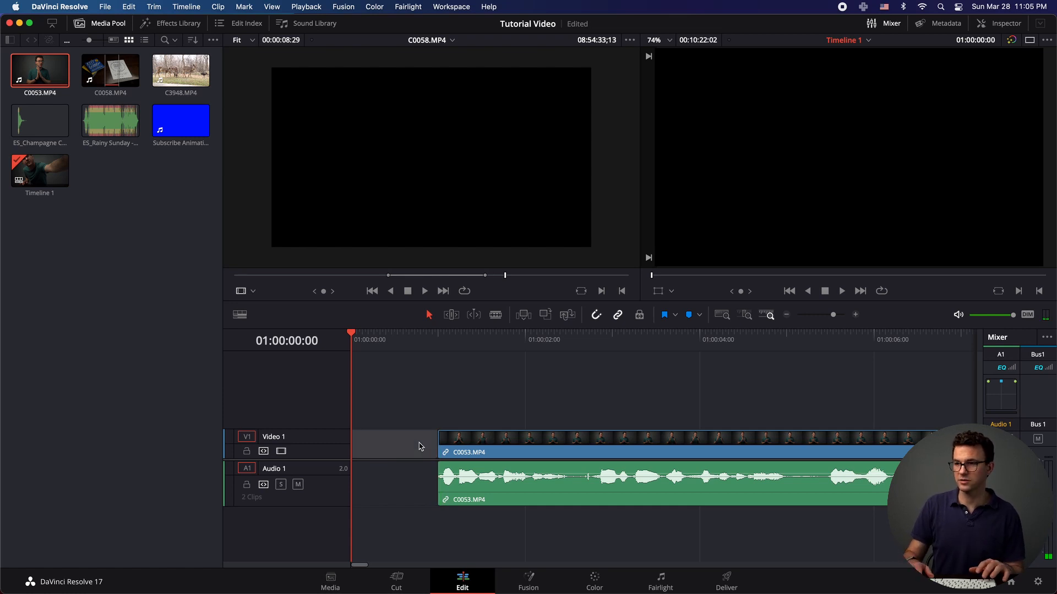
{"action": "key", "text": "Delete"}
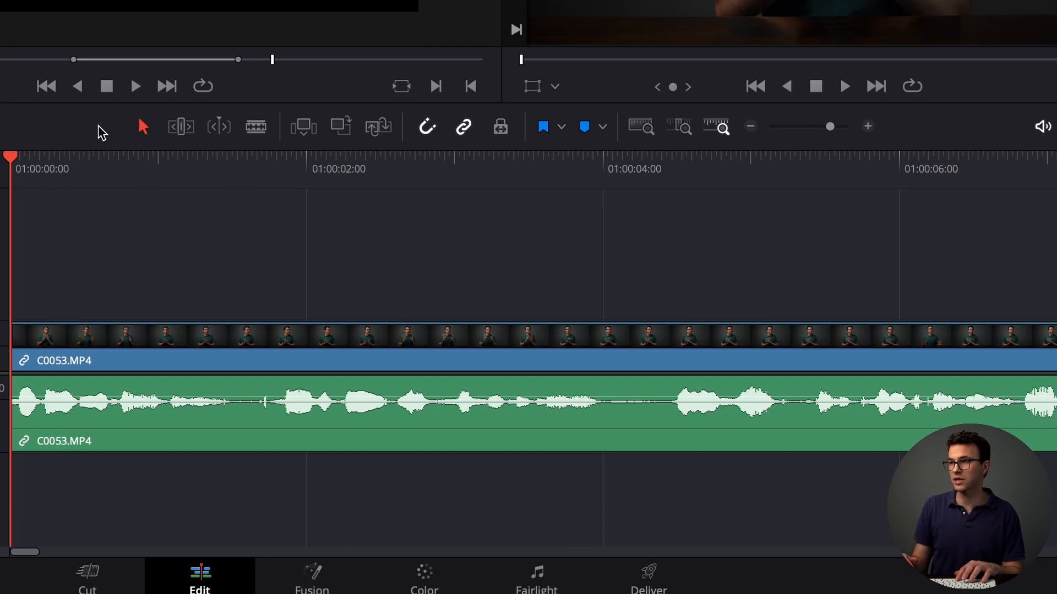
Blade C0053.MP4 at both ends of its first three pauses, which begin near 01:00:01:14, 01:00:04:00 and 01:00:05:06
{"action": "key", "text": "b"}
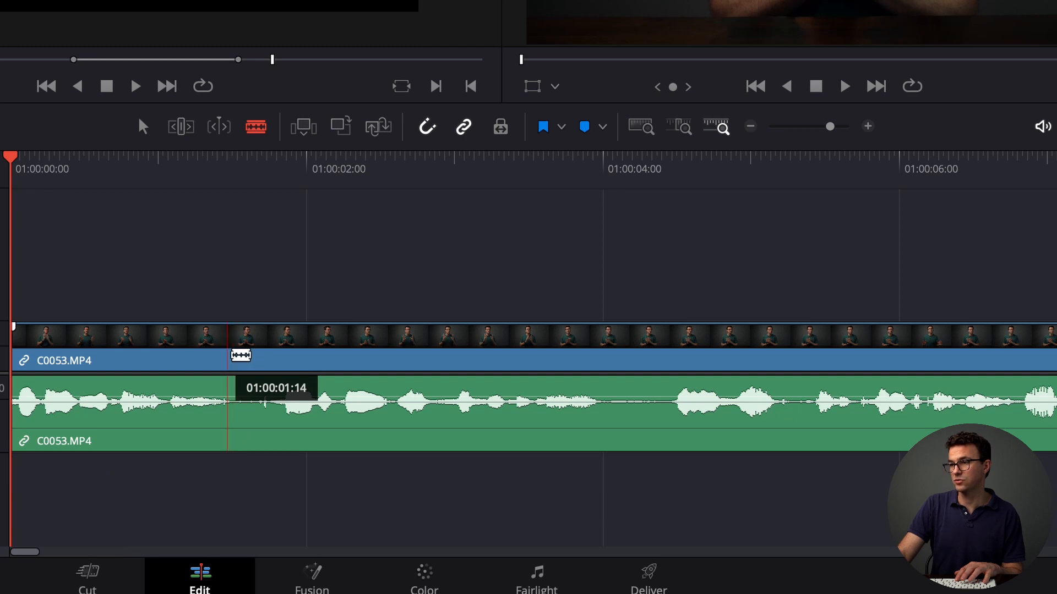
{"action": "left_click", "coordinate": [228, 355]}
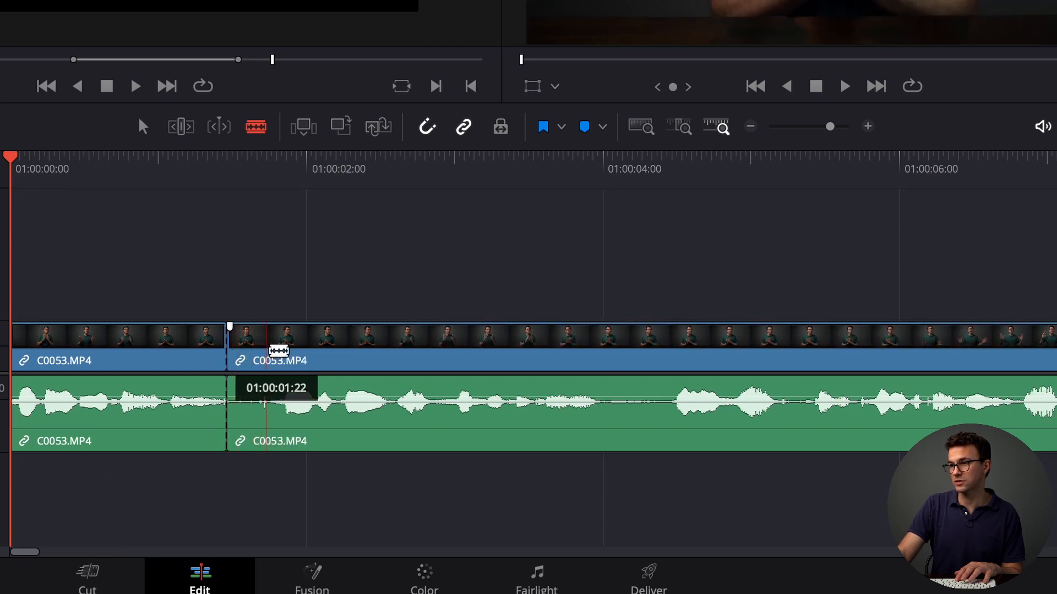
{"action": "left_click", "coordinate": [266, 355]}
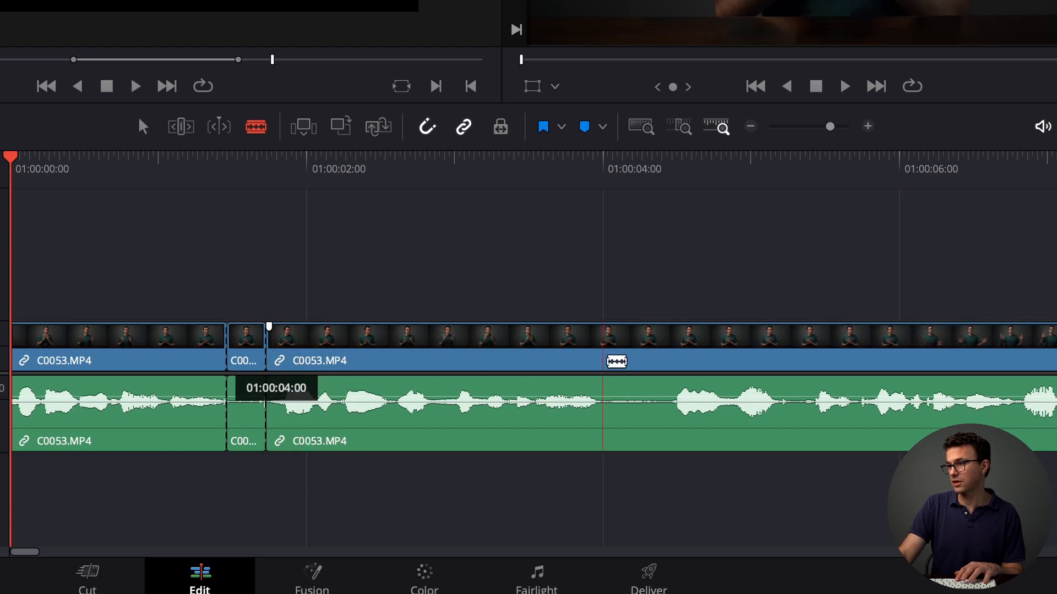
{"action": "left_click", "coordinate": [603, 354]}
{"action": "left_click", "coordinate": [667, 354]}
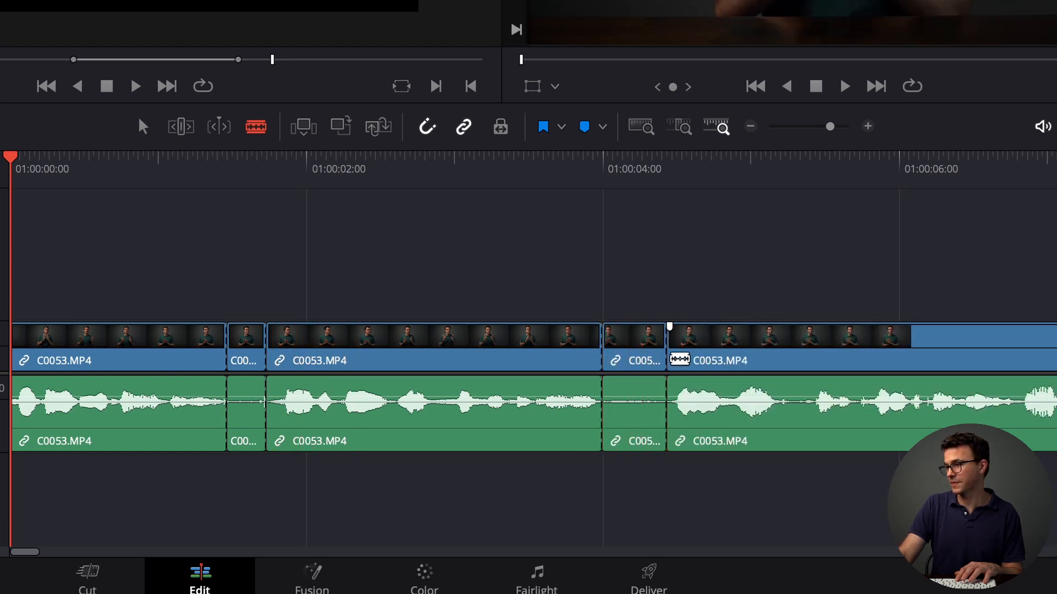
{"action": "left_click", "coordinate": [780, 358]}
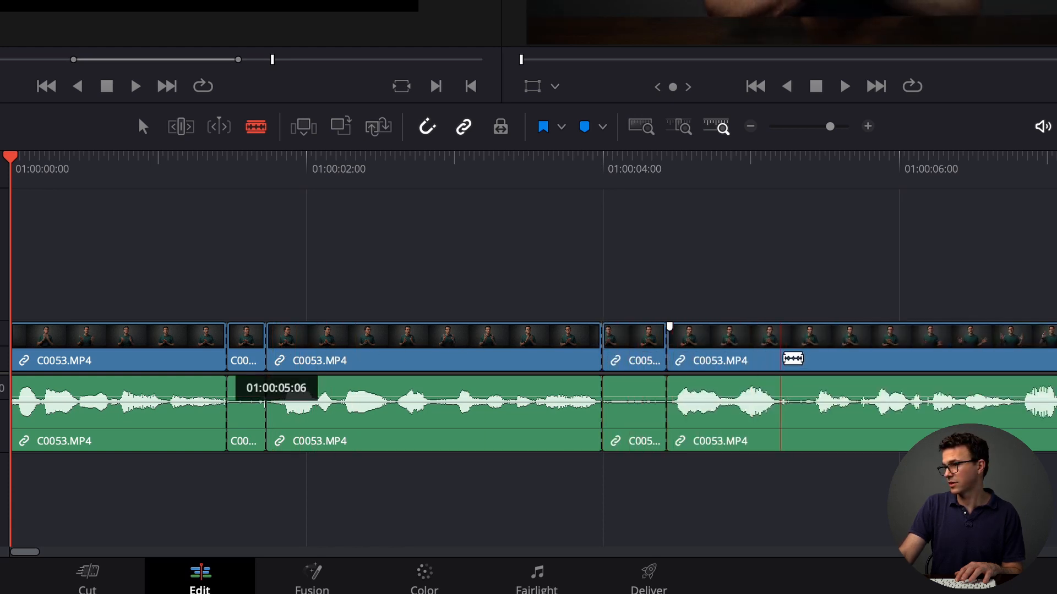
{"action": "left_click", "coordinate": [814, 357]}
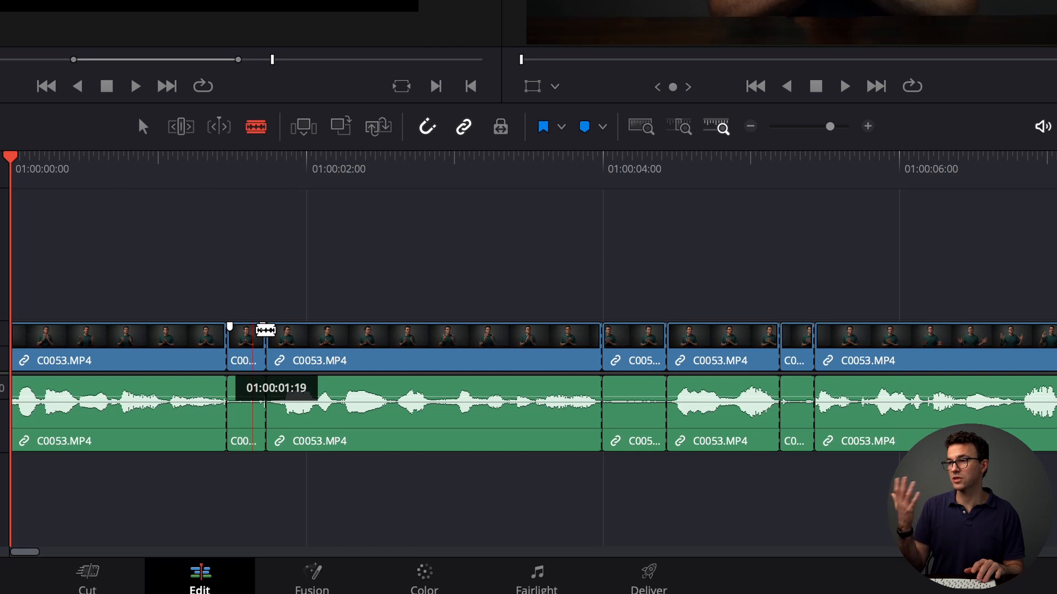
Delete the first silent segment and the gap it leaves, and undo both deletions
{"action": "key", "text": "a"}
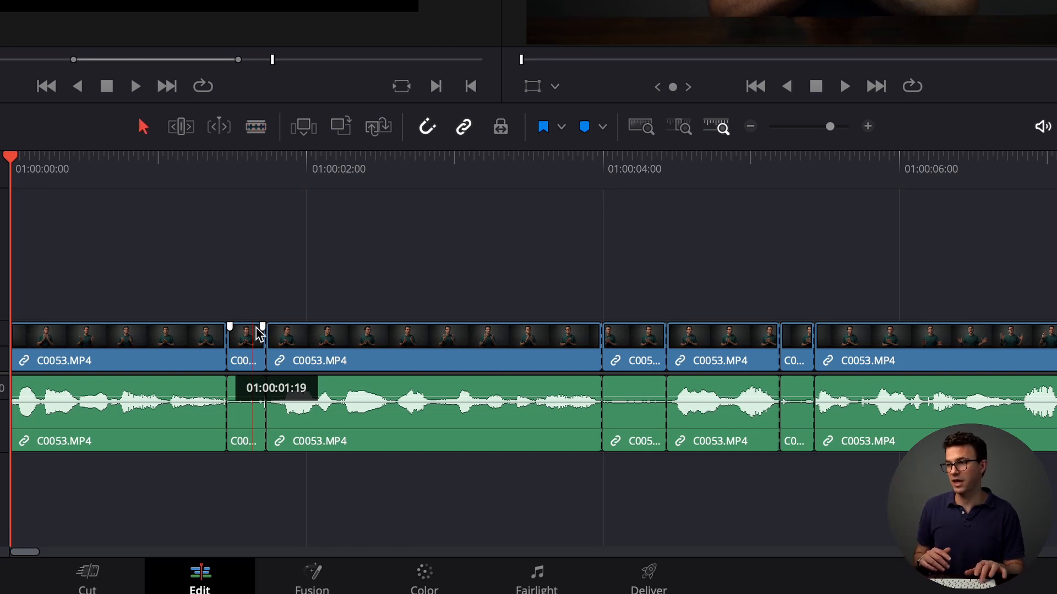
{"action": "scroll", "coordinate": [259, 334], "scroll_direction": "right", "scroll_amount": 2}
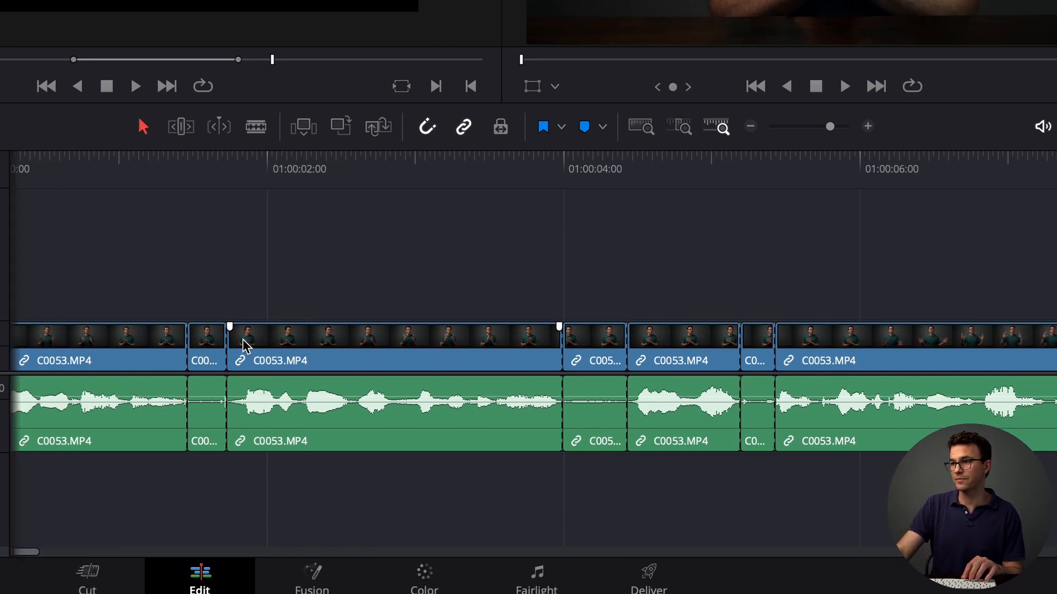
{"action": "left_click", "coordinate": [206, 347]}
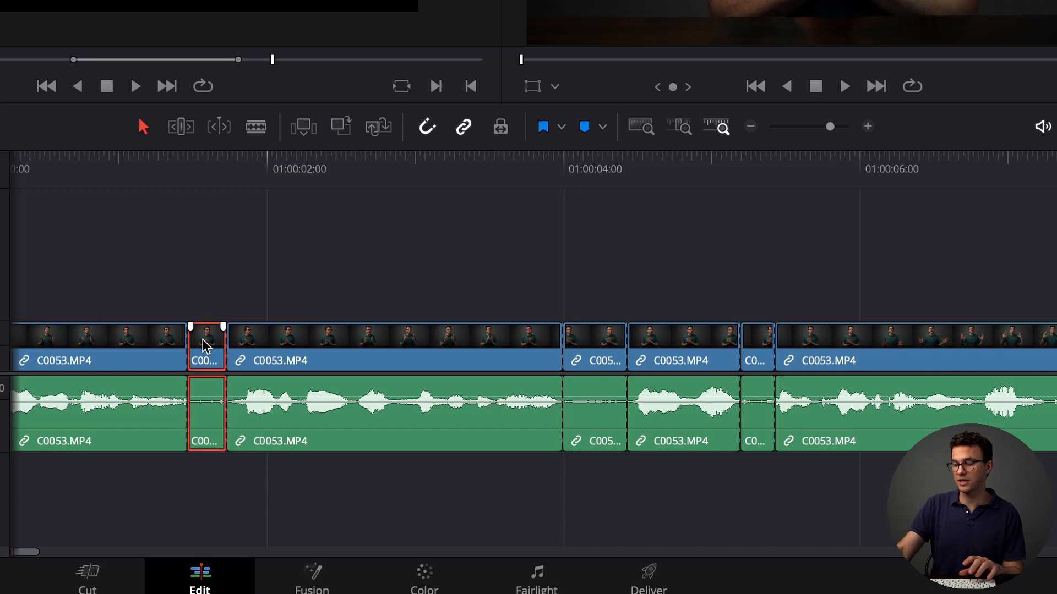
{"action": "key", "text": "BackSpace"}
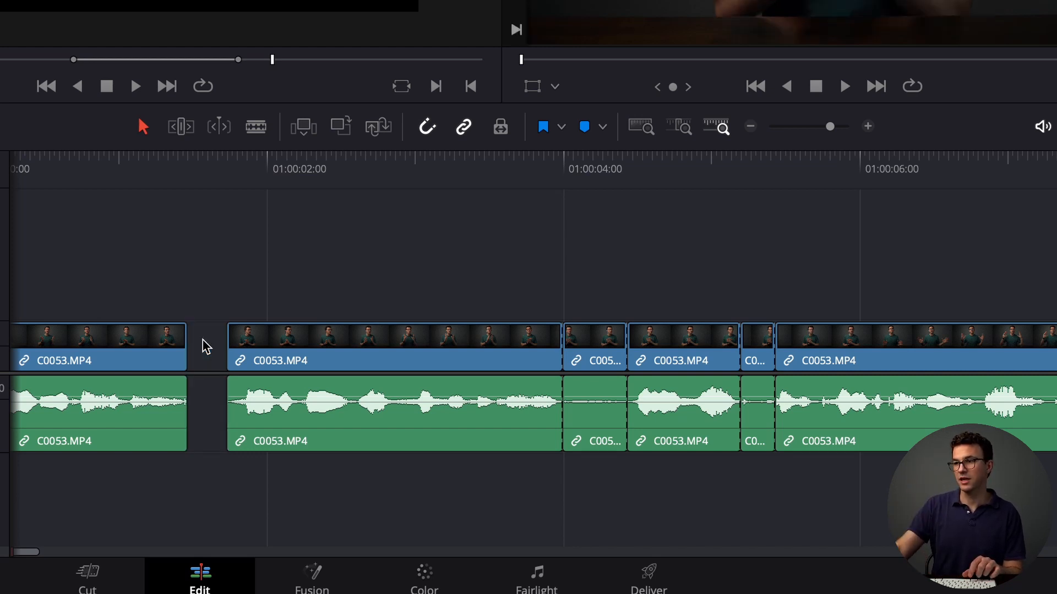
{"action": "left_click", "coordinate": [207, 347]}
{"action": "key", "text": "BackSpace"}
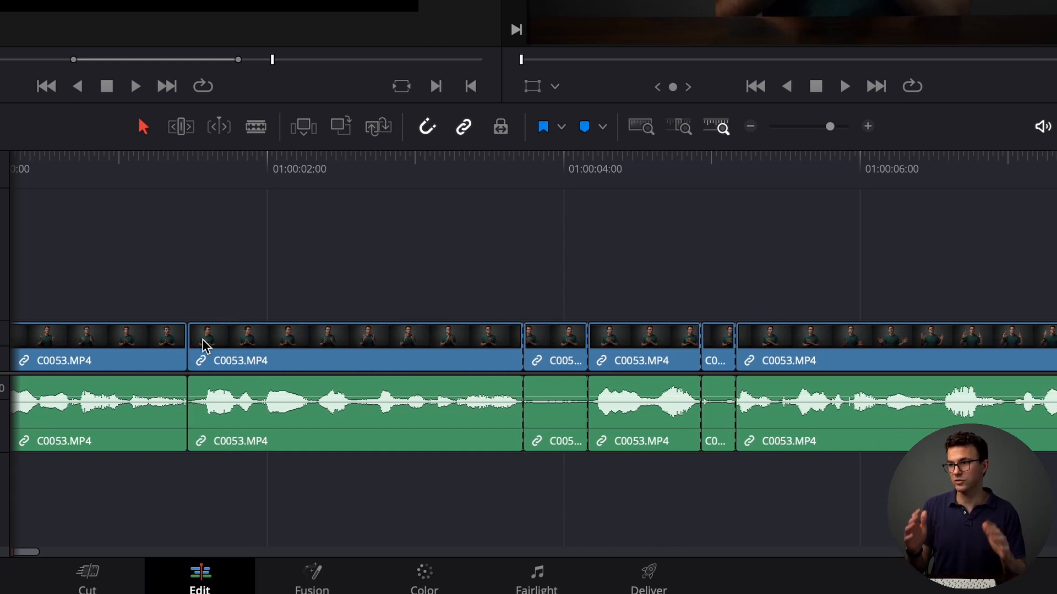
{"action": "key", "text": "ctrl+z"}
{"action": "key", "text": "ctrl+z"}
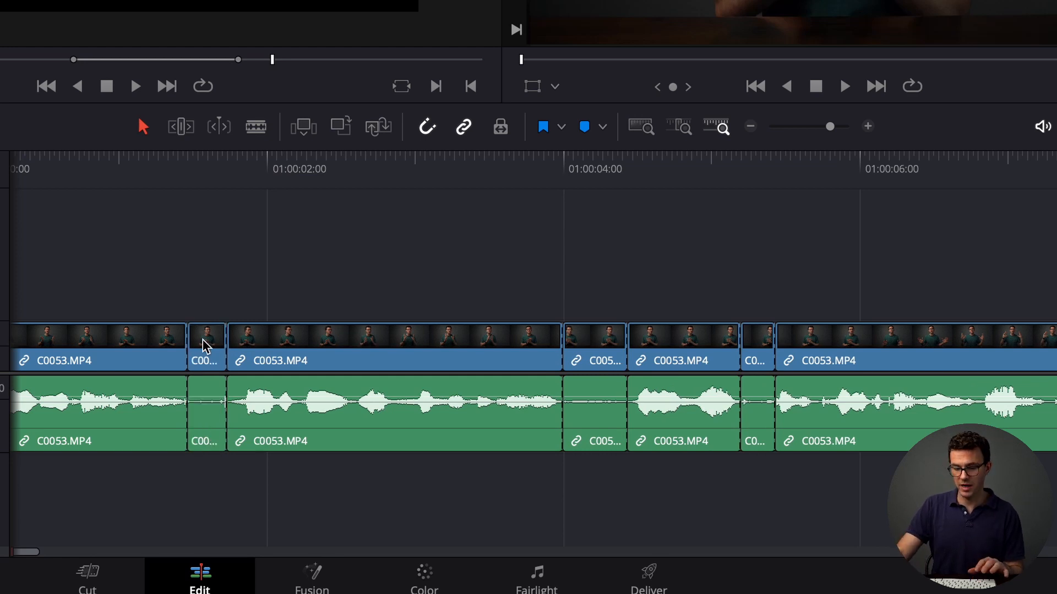
Ripple delete the three short silent segments of C0053.MP4 so the spoken parts close up
{"action": "left_click", "coordinate": [205, 346]}
{"action": "key", "text": "shift+Delete"}
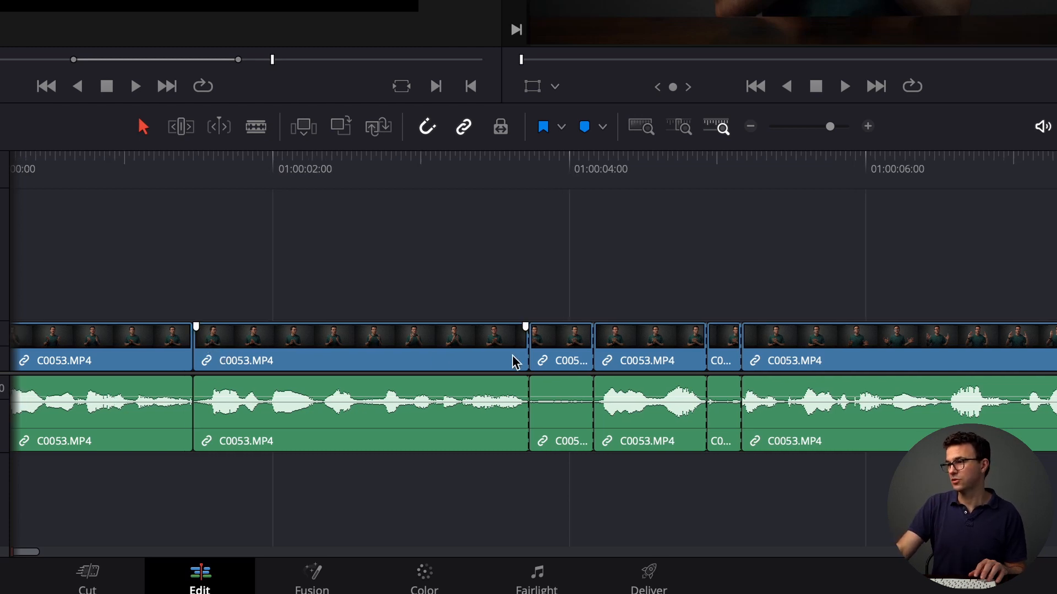
{"action": "left_click", "coordinate": [554, 359]}
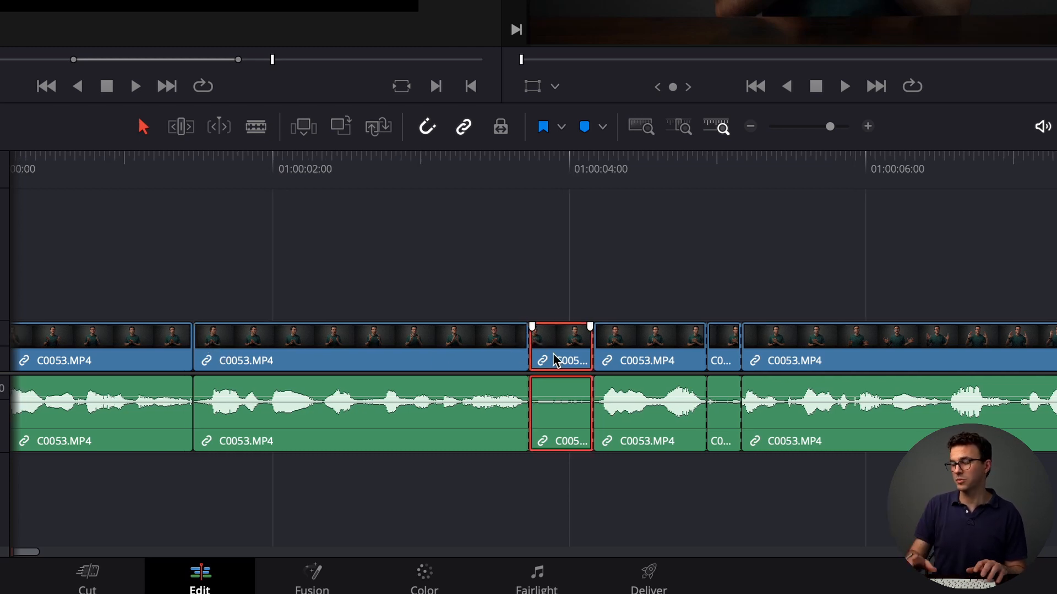
{"action": "key", "text": "Delete"}
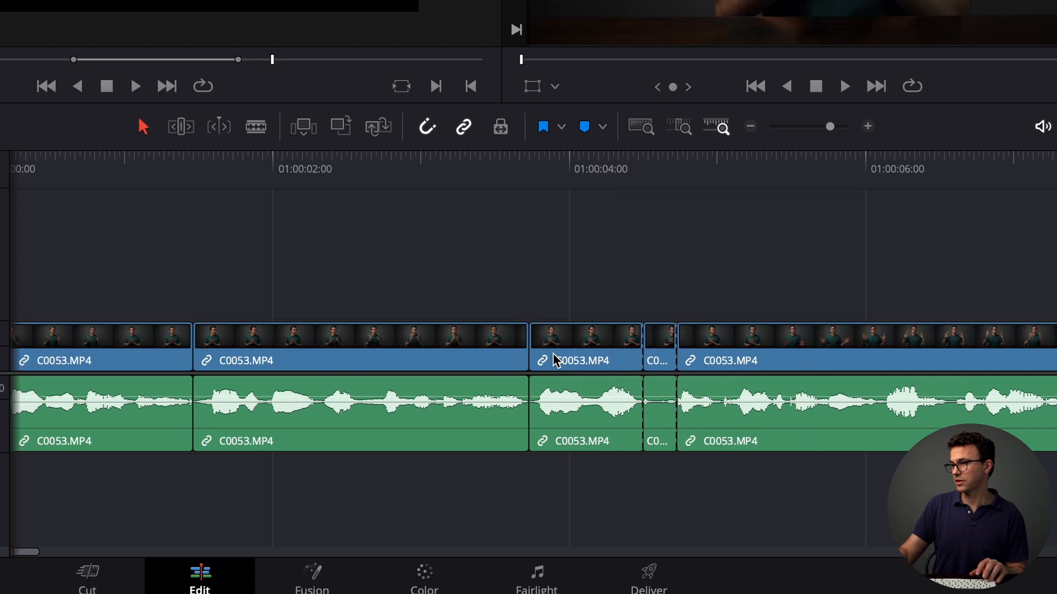
{"action": "left_click", "coordinate": [660, 357]}
{"action": "key", "text": "Delete"}
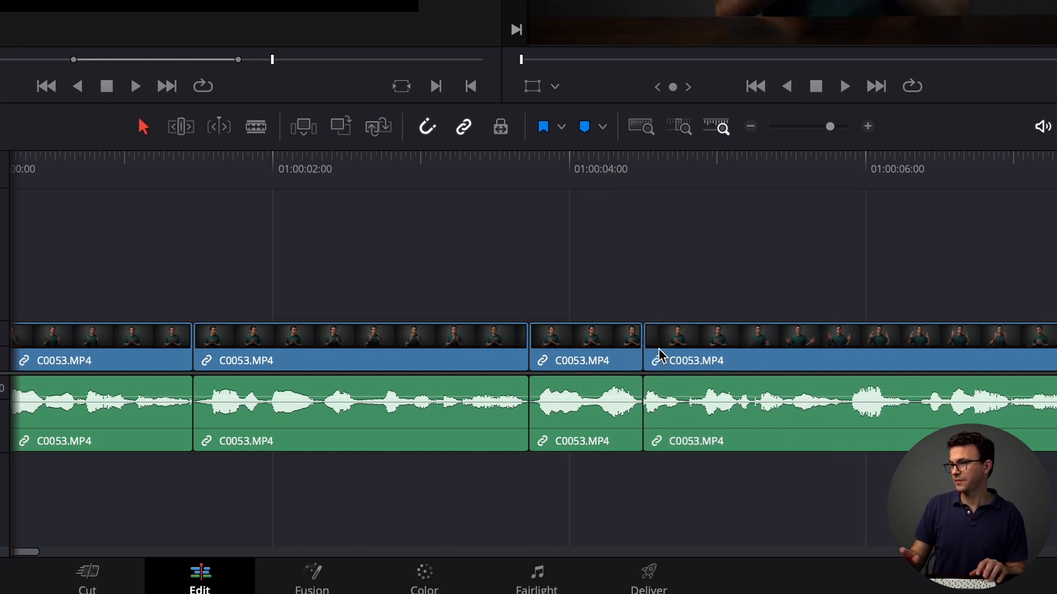
Blade the remaining long C0053.MP4 clip near 01:00:09:21, at the end of the pause before the next phrase
{"action": "scroll", "coordinate": [865, 379], "scroll_direction": "right", "scroll_amount": 10}
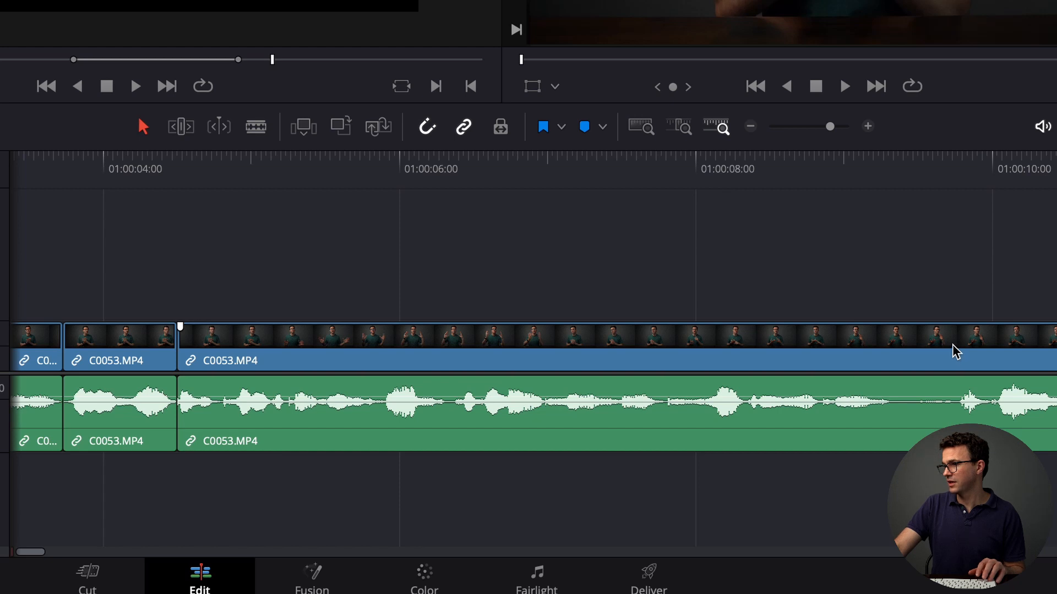
{"action": "key", "text": "b"}
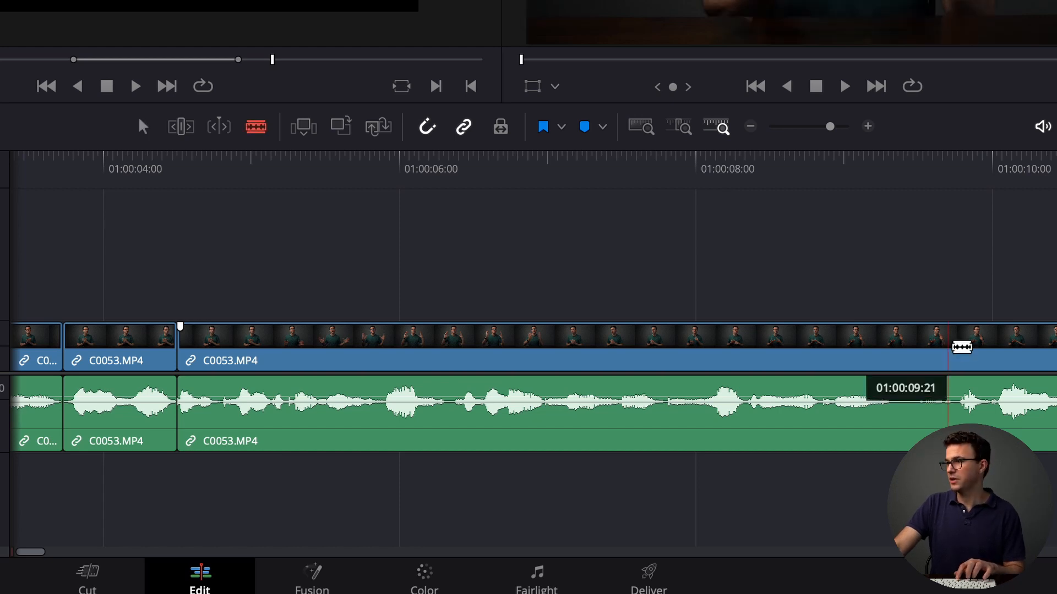
{"action": "left_click", "coordinate": [950, 347]}
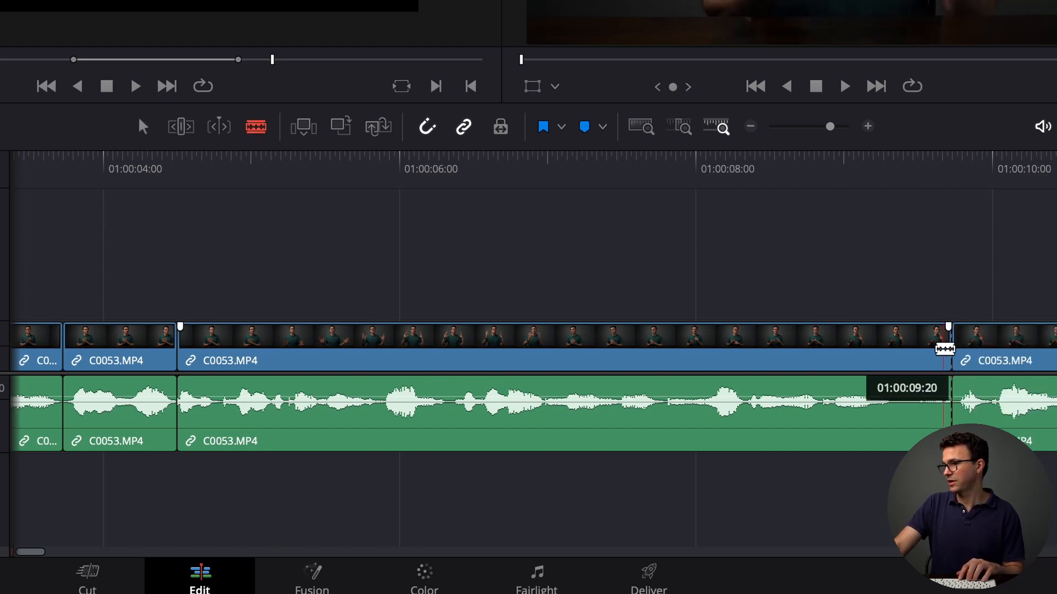
{"action": "key", "text": "a"}
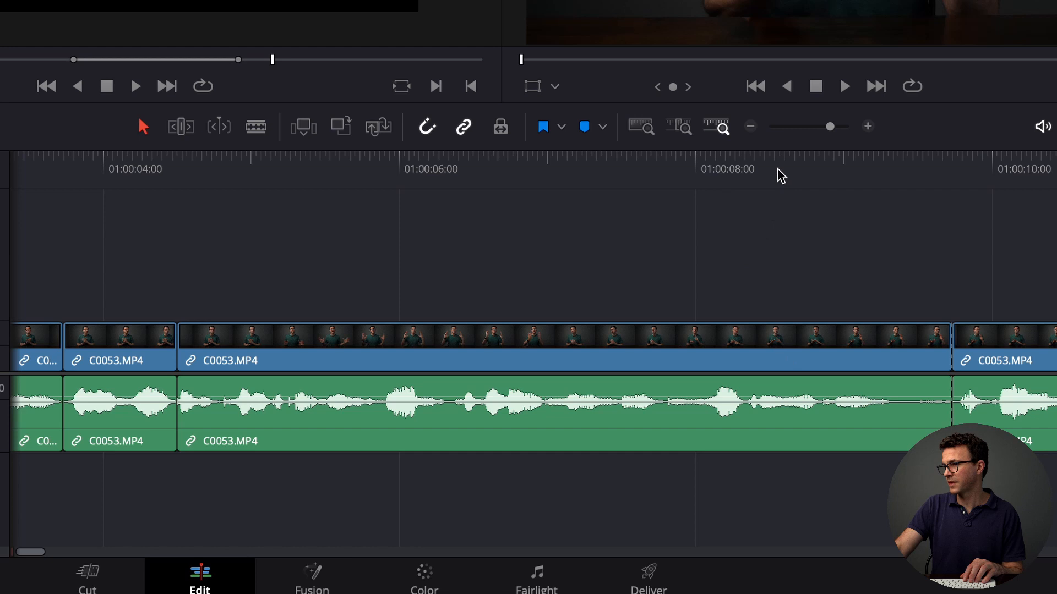
Ripple trim the end of the segment before the new cut back to the playhead at 01:00:08:10
{"action": "left_click", "coordinate": [750, 168]}
{"action": "key", "text": "Left"}
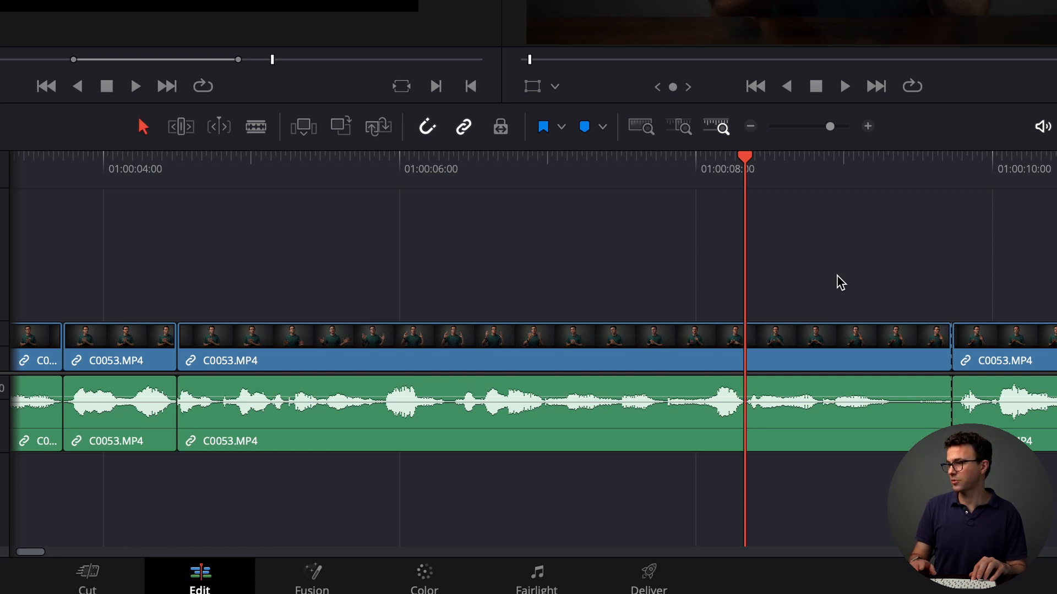
{"action": "key", "text": "shift+]"}
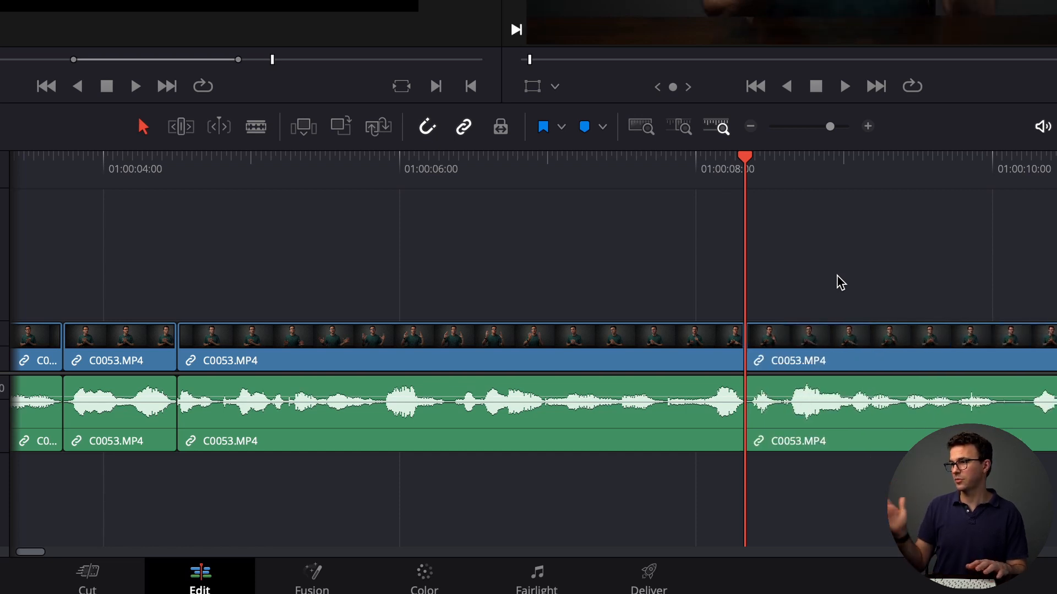
{"action": "scroll", "coordinate": [767, 361], "scroll_direction": "right", "scroll_amount": 10}
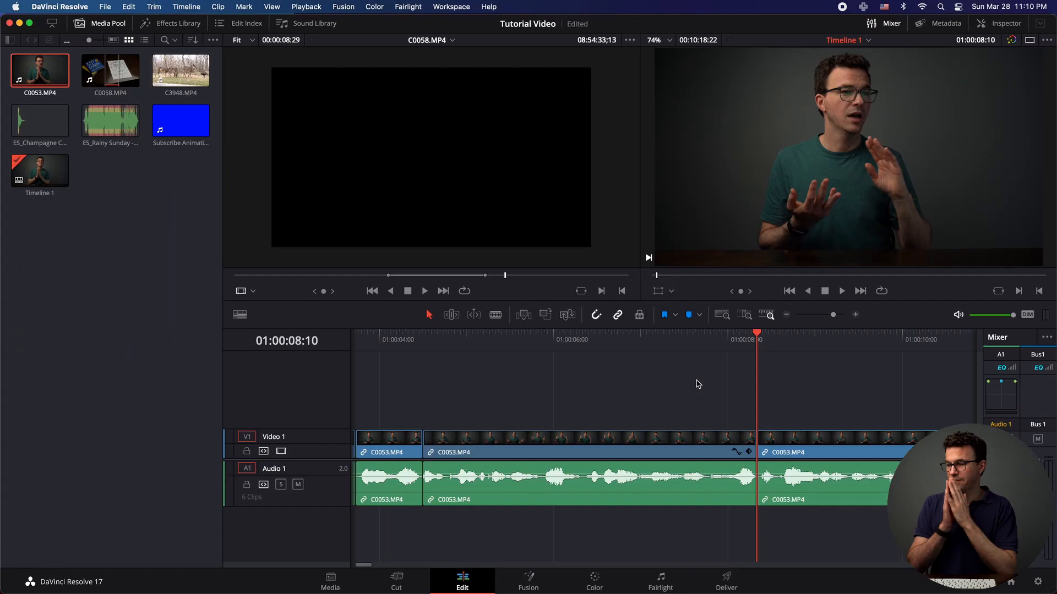
{"action": "scroll", "coordinate": [697, 383], "scroll_direction": "left", "scroll_amount": 1}
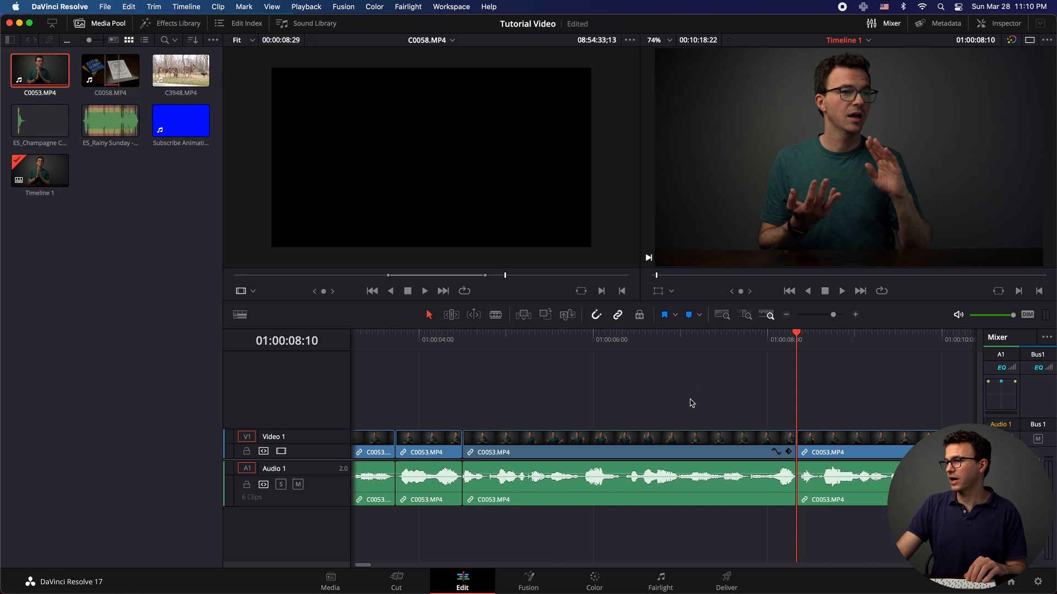
{"action": "scroll", "coordinate": [690, 401], "scroll_direction": "right", "scroll_amount": 6}
{"action": "scroll", "coordinate": [692, 403], "scroll_direction": "right", "scroll_amount": 15}
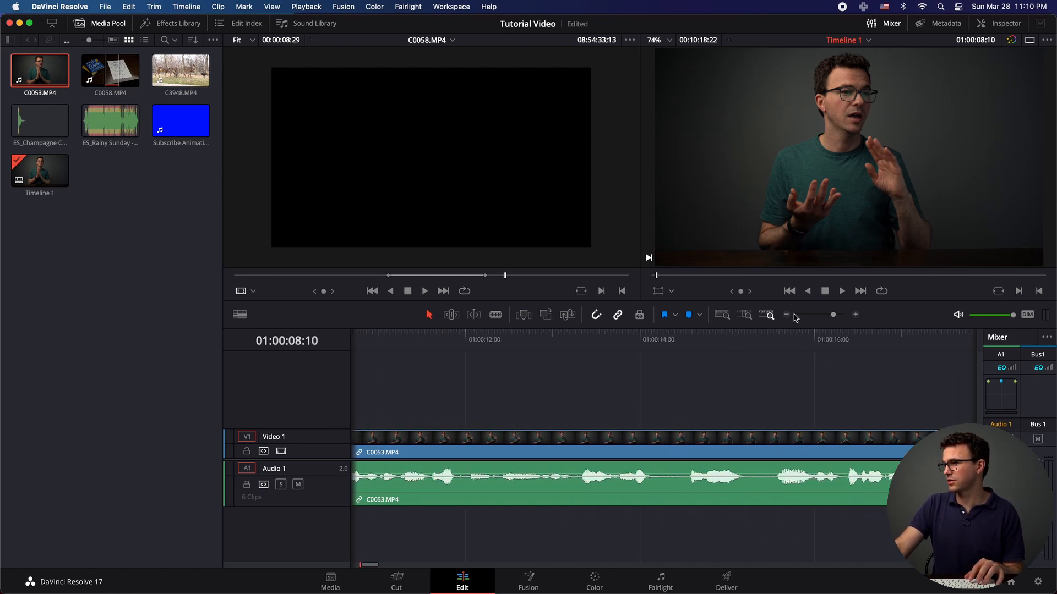
Blade the long remaining C0053.MP4 clip at two points and ripple delete the middle section between the cuts
{"action": "left_click", "coordinate": [721, 314]}
{"action": "left_click", "coordinate": [563, 440]}
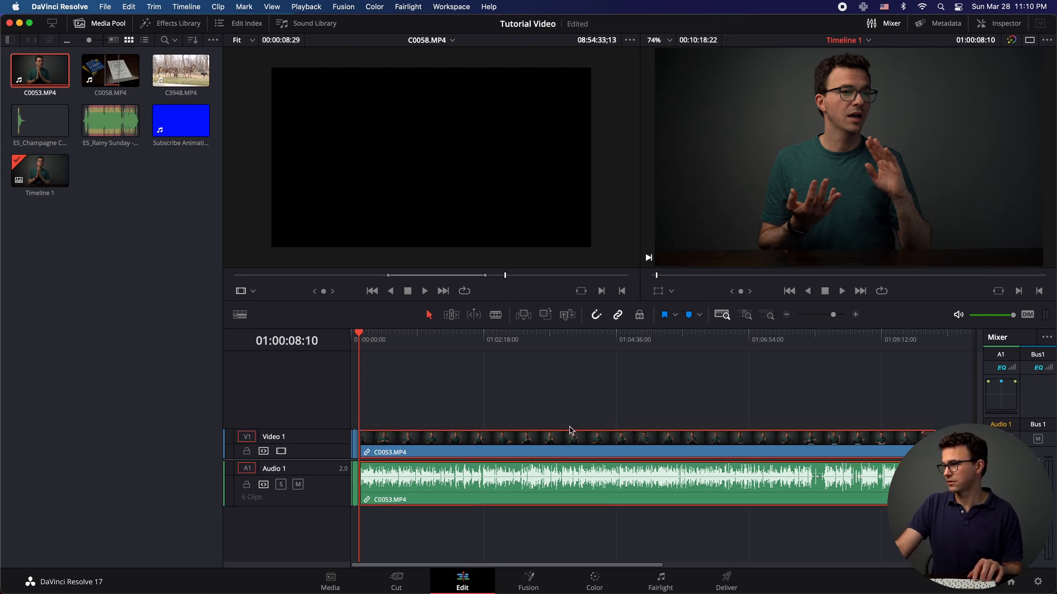
{"action": "left_click", "coordinate": [569, 430]}
{"action": "left_click", "coordinate": [762, 440]}
{"action": "key", "text": "a"}
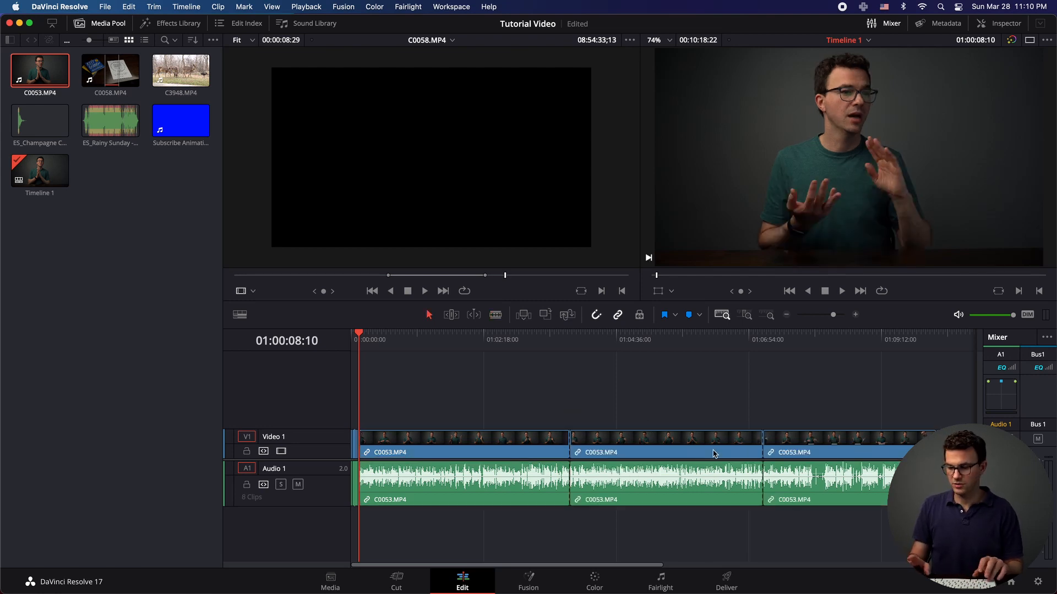
{"action": "left_click", "coordinate": [714, 453]}
{"action": "key", "text": "BackSpace"}
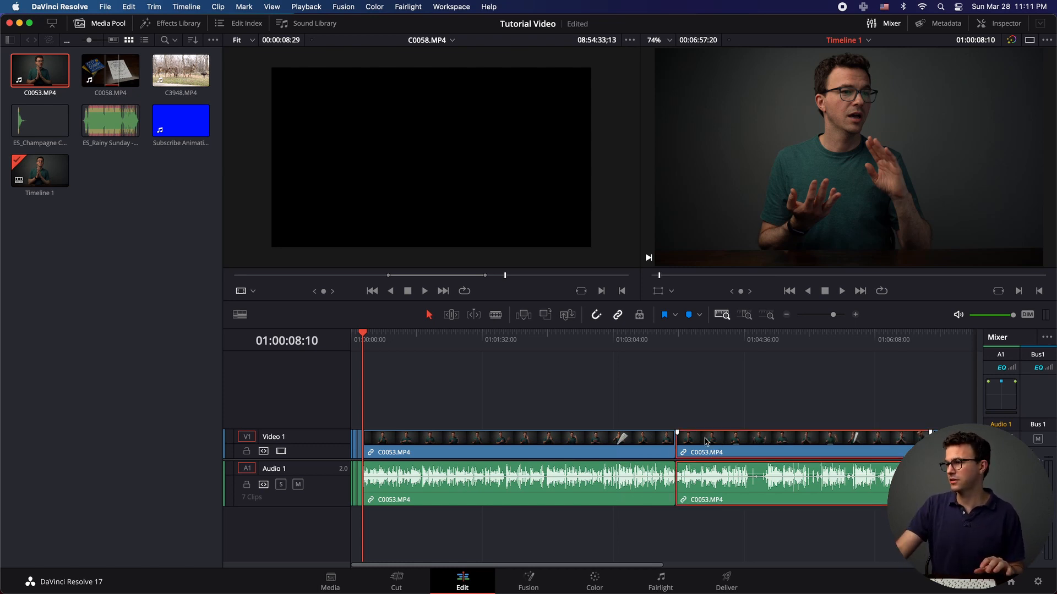
Find where the unwanted passage begins in the last C0053.MP4 segment and blade the clip there, at 01:04:26:12
{"action": "left_click", "coordinate": [798, 335]}
{"action": "left_click_drag", "start_coordinate": [770, 334], "coordinate": [763, 334]}
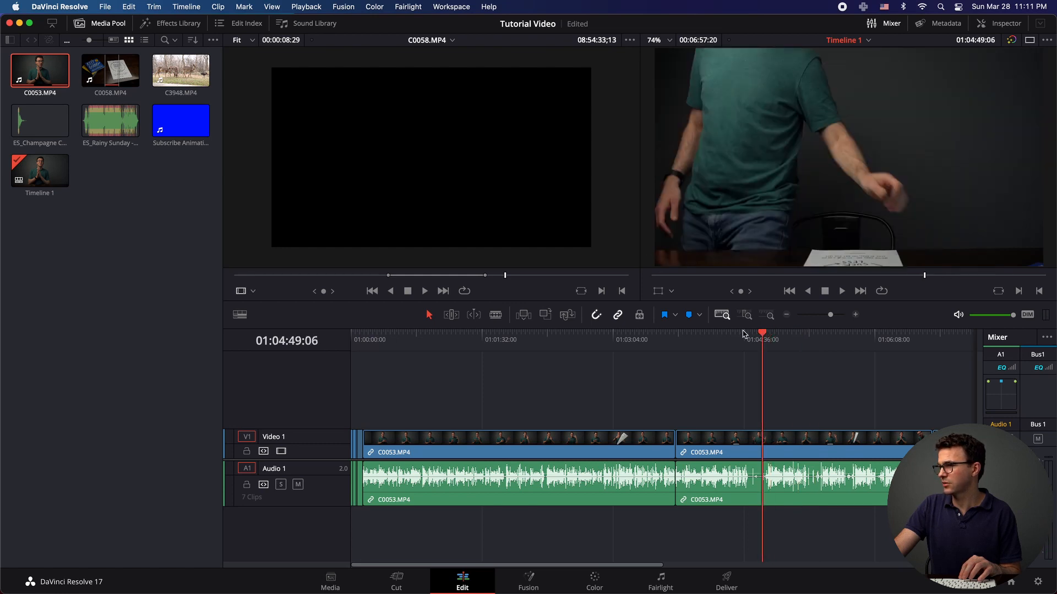
{"action": "left_click", "coordinate": [743, 334]}
{"action": "key", "text": "space"}
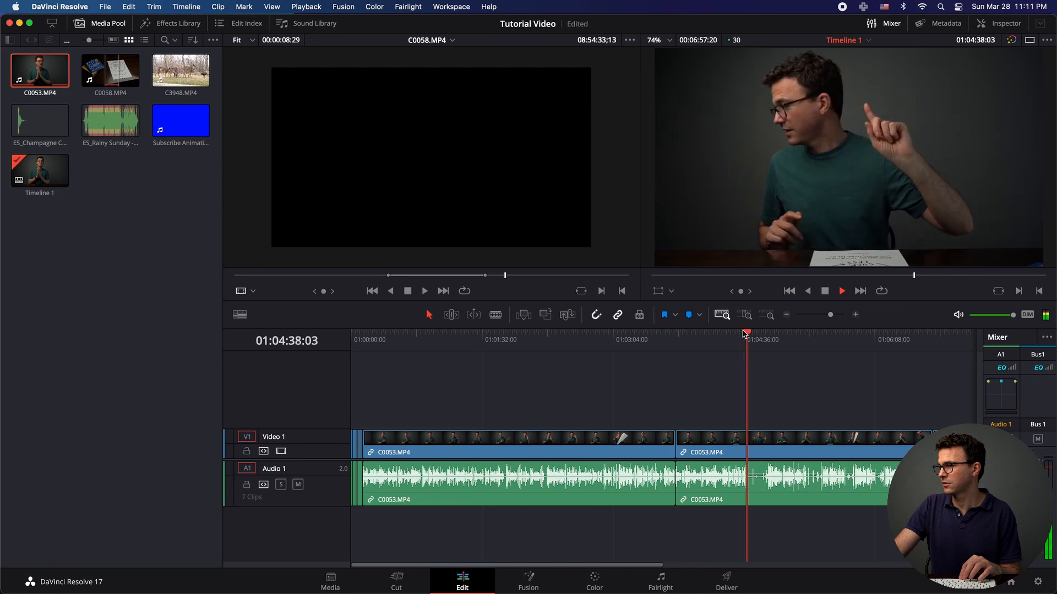
{"action": "key", "text": "space"}
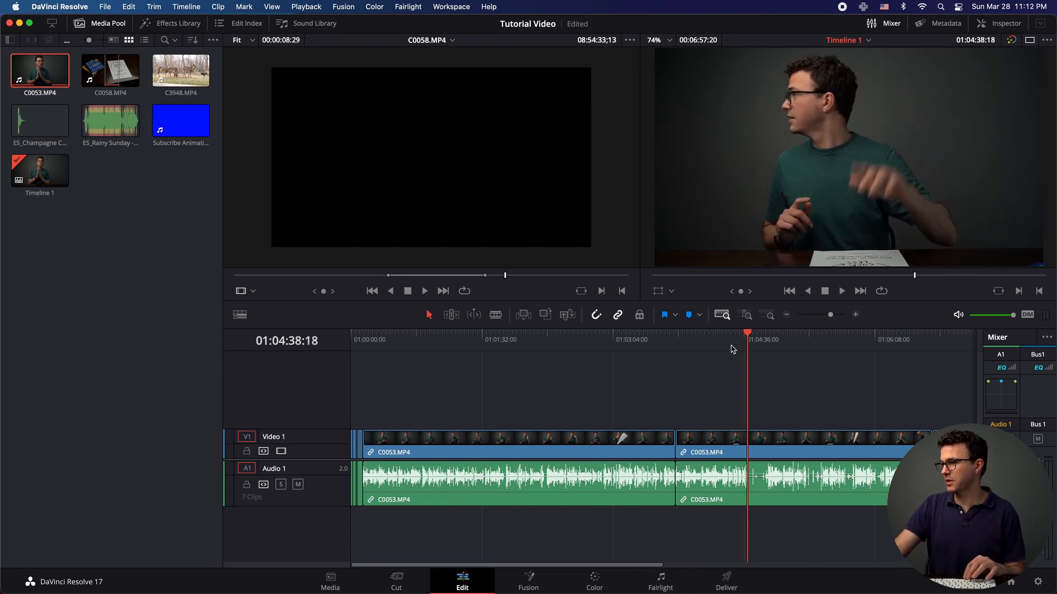
{"action": "left_click", "coordinate": [730, 334]}
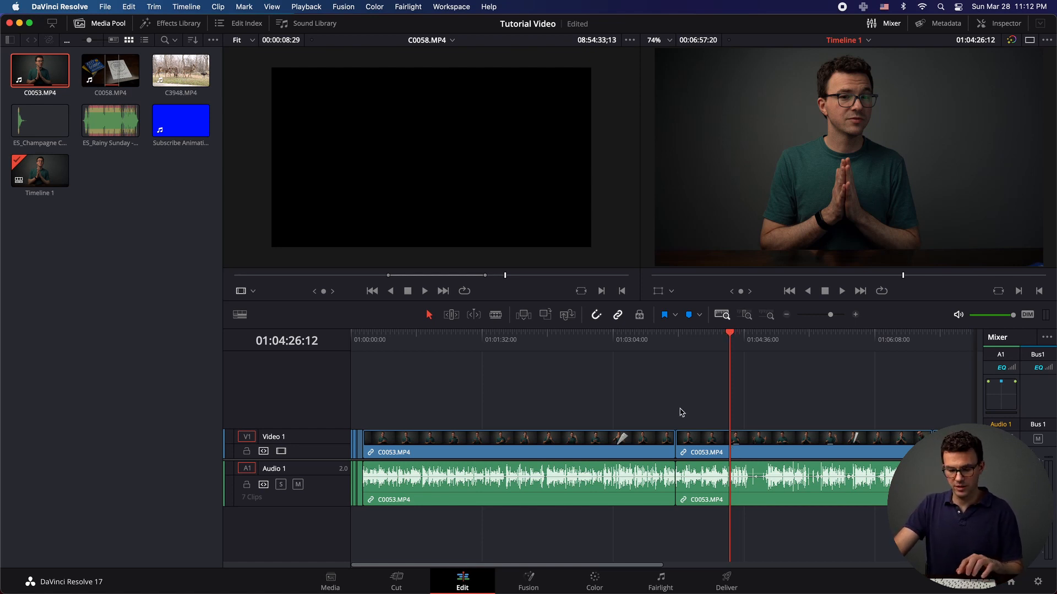
{"action": "left_click", "coordinate": [738, 445]}
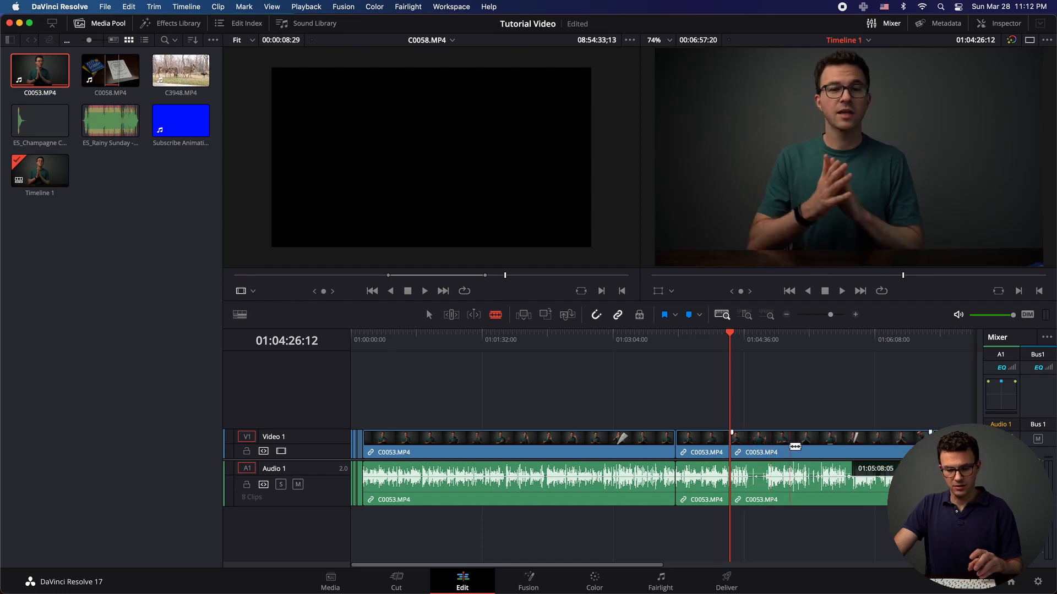
{"action": "key", "text": "a"}
Blade the last C0053.MP4 segment at 01:05:01:18 and ripple delete the part between the two newest cuts
{"action": "left_click", "coordinate": [794, 344]}
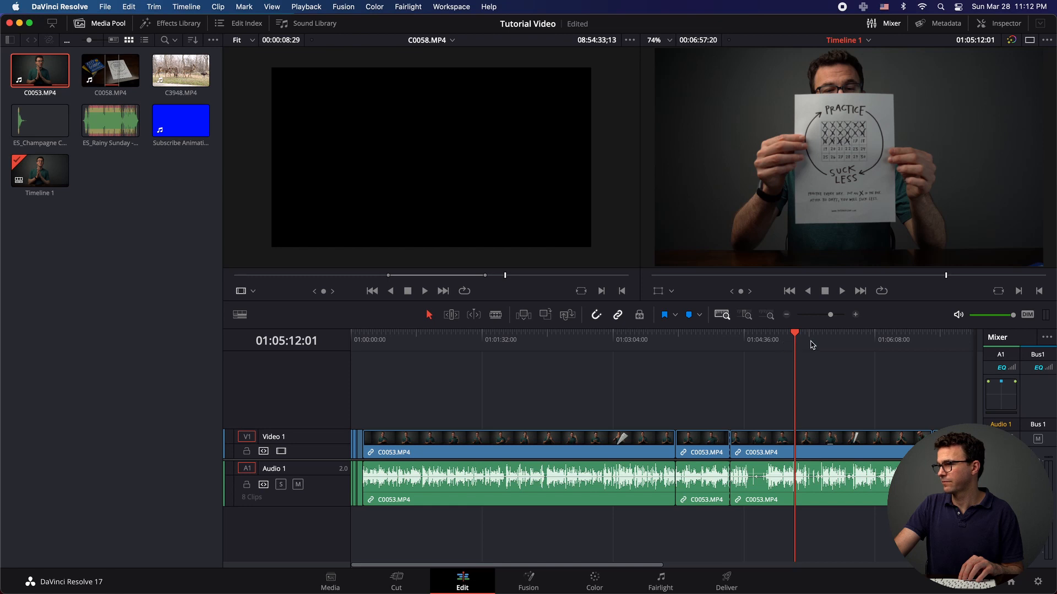
{"action": "left_click", "coordinate": [812, 345]}
{"action": "left_click", "coordinate": [823, 344]}
{"action": "left_click", "coordinate": [784, 342]}
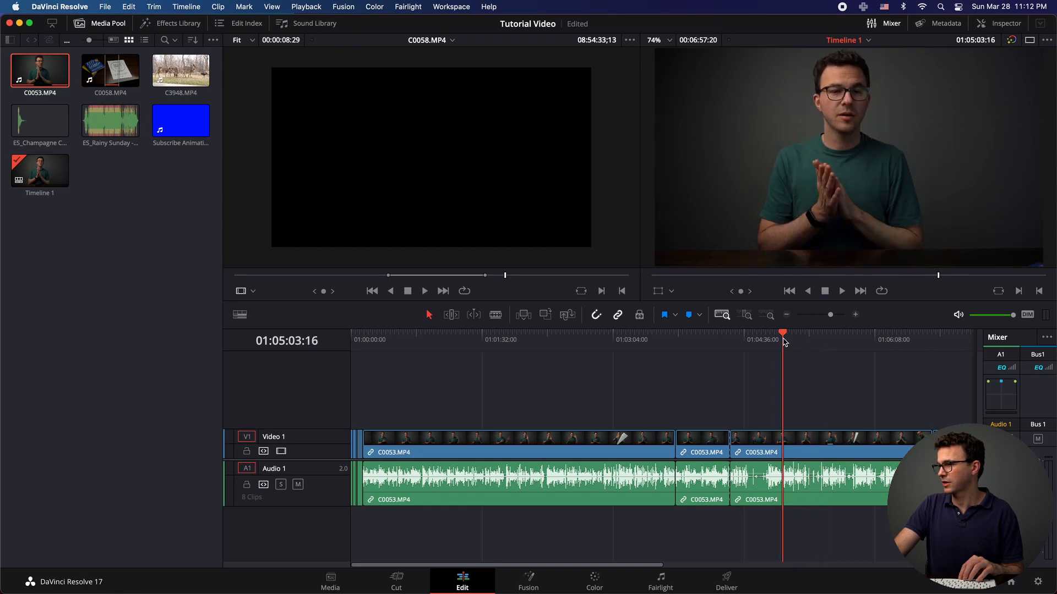
{"action": "left_click", "coordinate": [773, 339]}
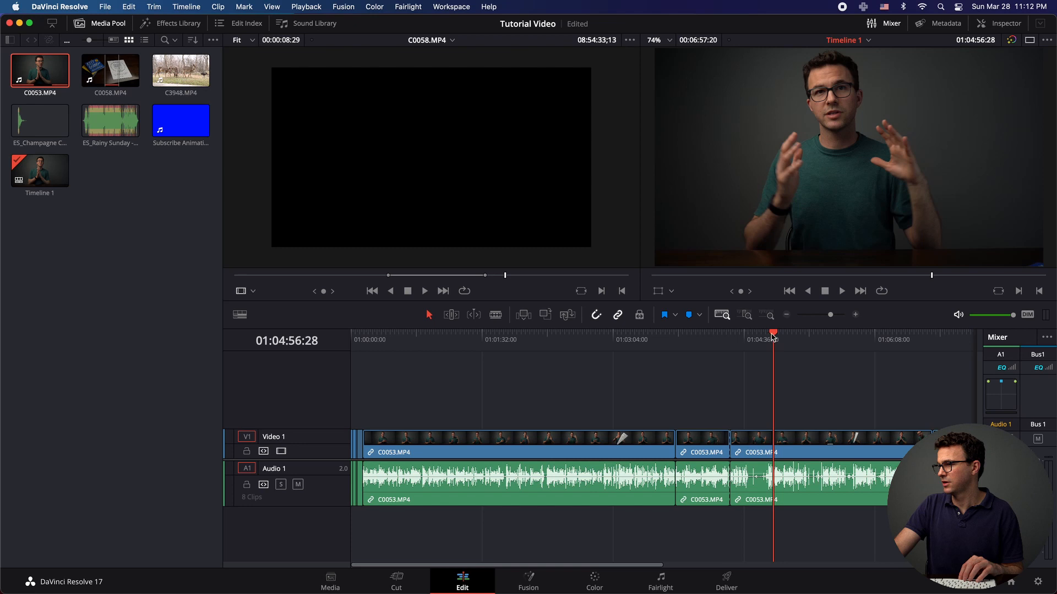
{"action": "left_click", "coordinate": [780, 336]}
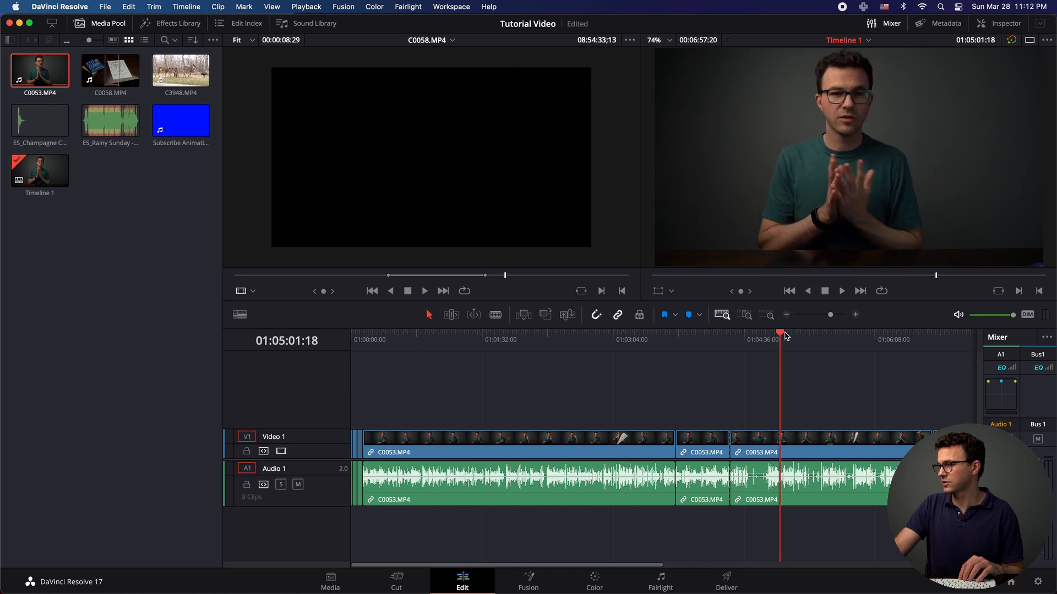
{"action": "key", "text": "super+backslash"}
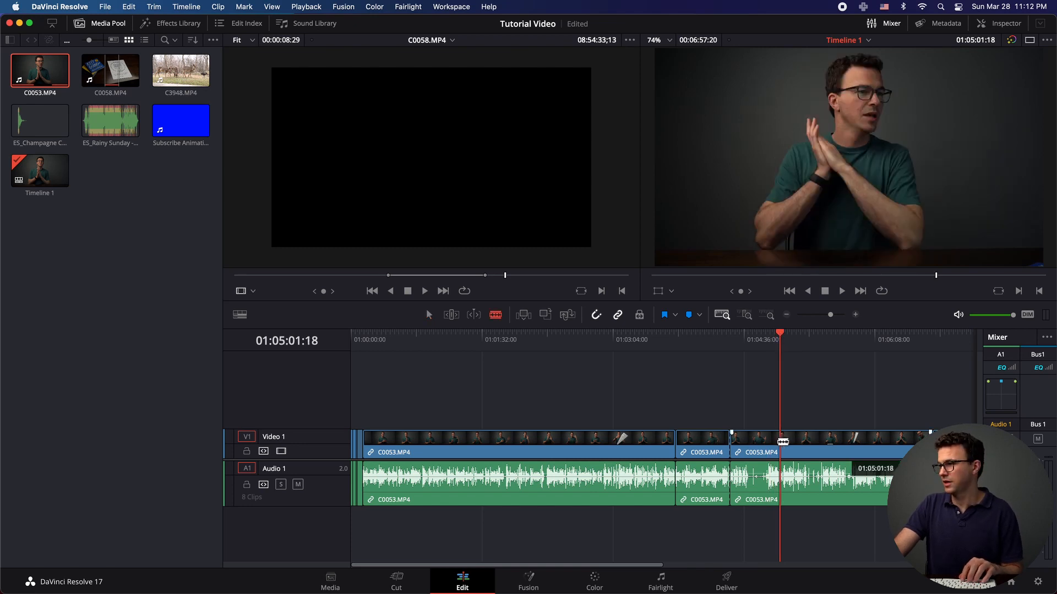
{"action": "key", "text": "a"}
{"action": "left_click", "coordinate": [763, 447]}
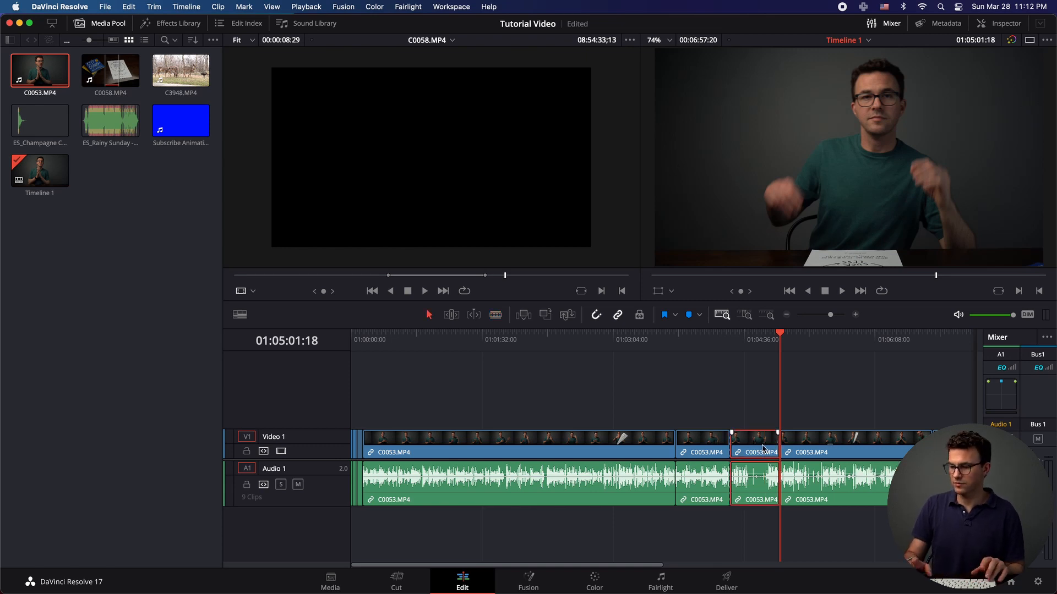
{"action": "key", "text": "BackSpace"}
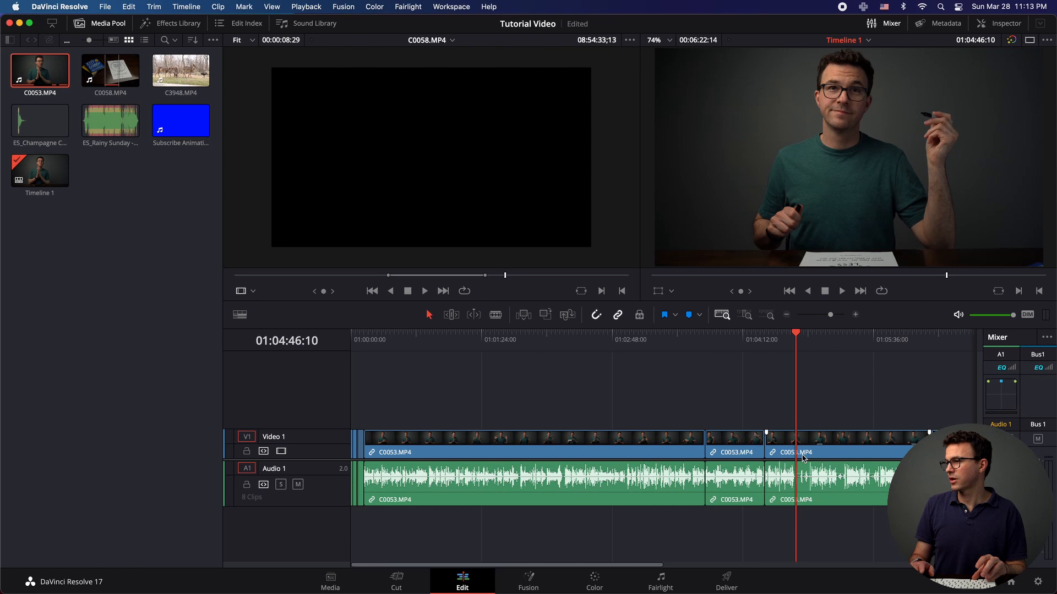
Ripple trim the end of the last C0053.MP4 segment to the playhead at 01:04:46:10 and play across the cut to C0058.MP4
{"action": "key", "text": "shift+super+]"}
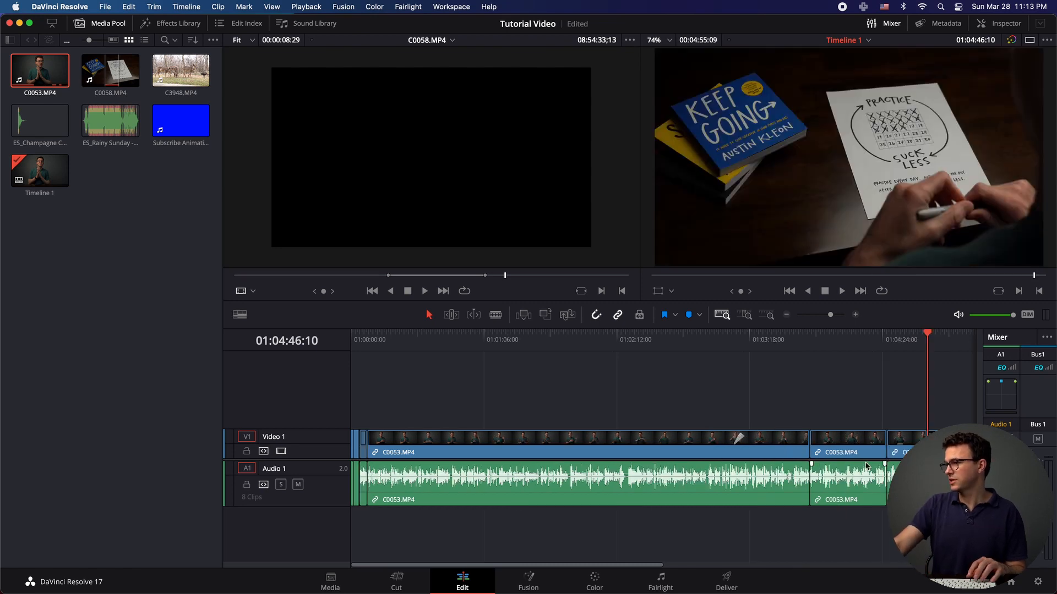
{"action": "left_click", "coordinate": [914, 333]}
{"action": "key", "text": "space"}
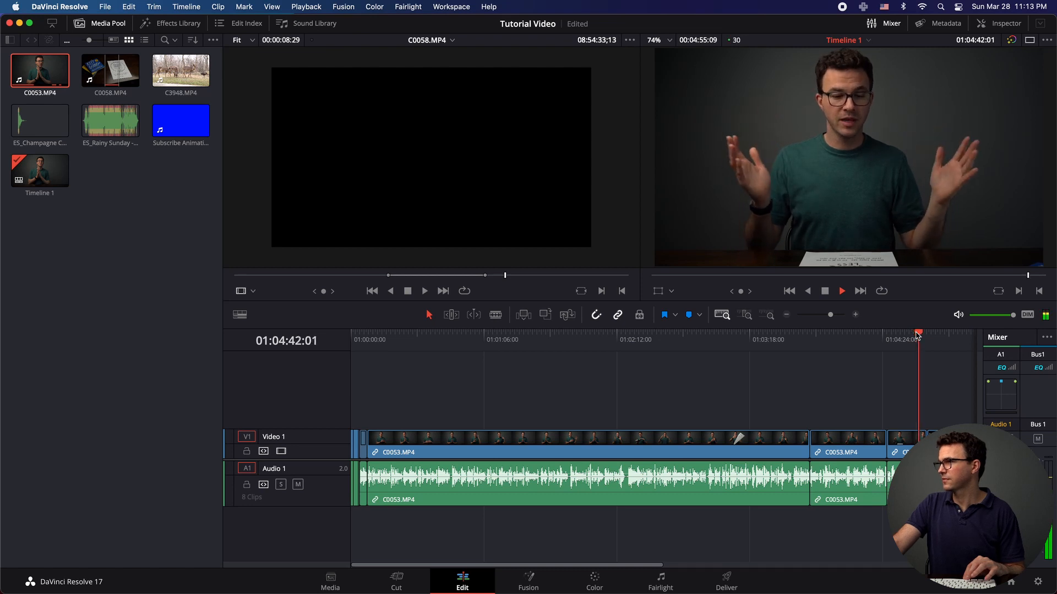
{"action": "key", "text": "space"}
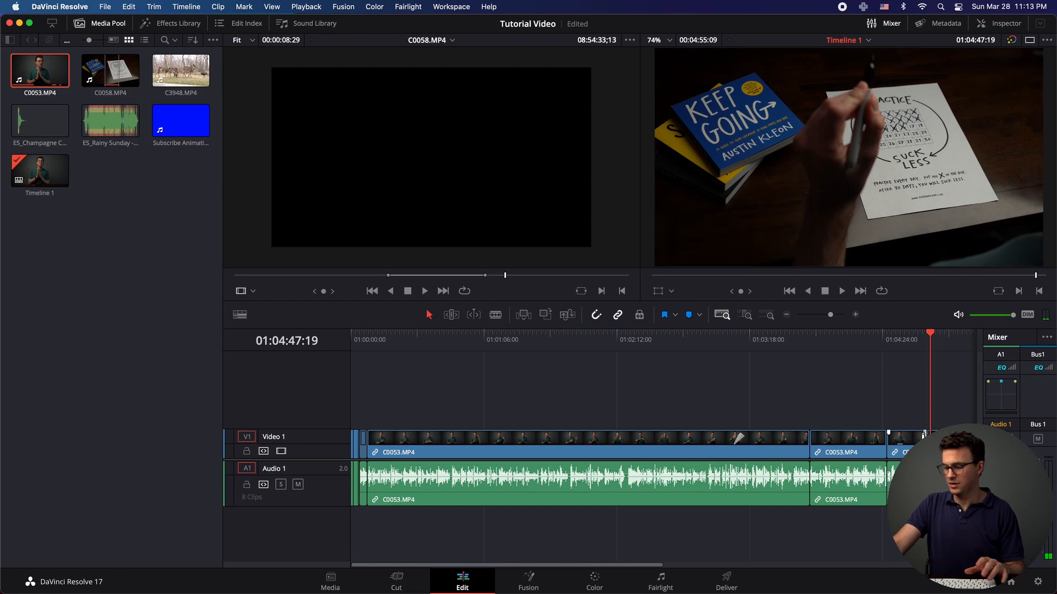
Ripple trim the end of the last C0053.MP4 segment further back to 01:04:45:15, before the noise preceding C0058.MP4
{"action": "left_click", "coordinate": [854, 315]}
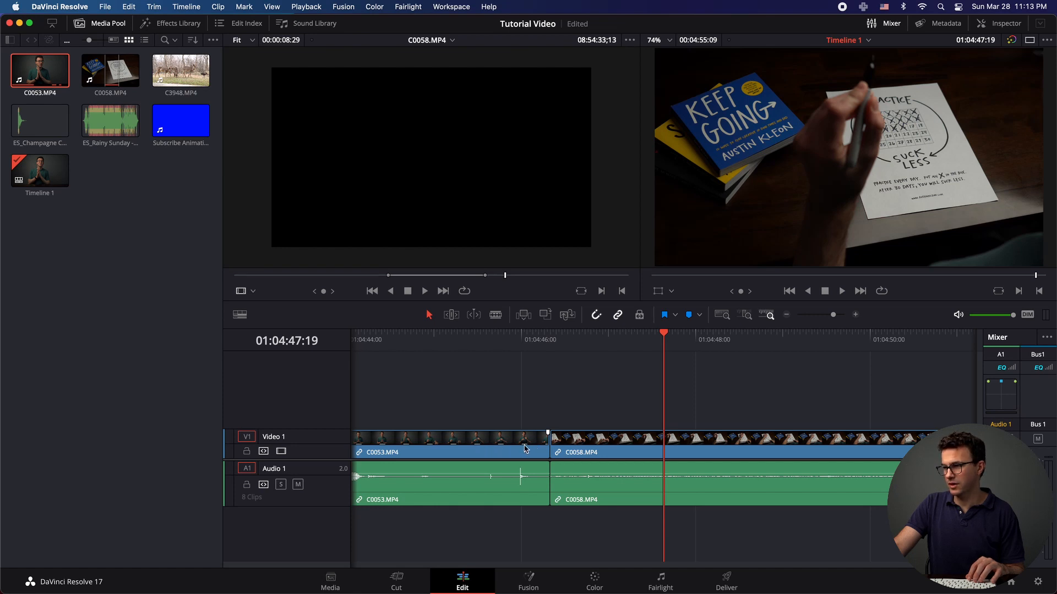
{"action": "left_click", "coordinate": [478, 340]}
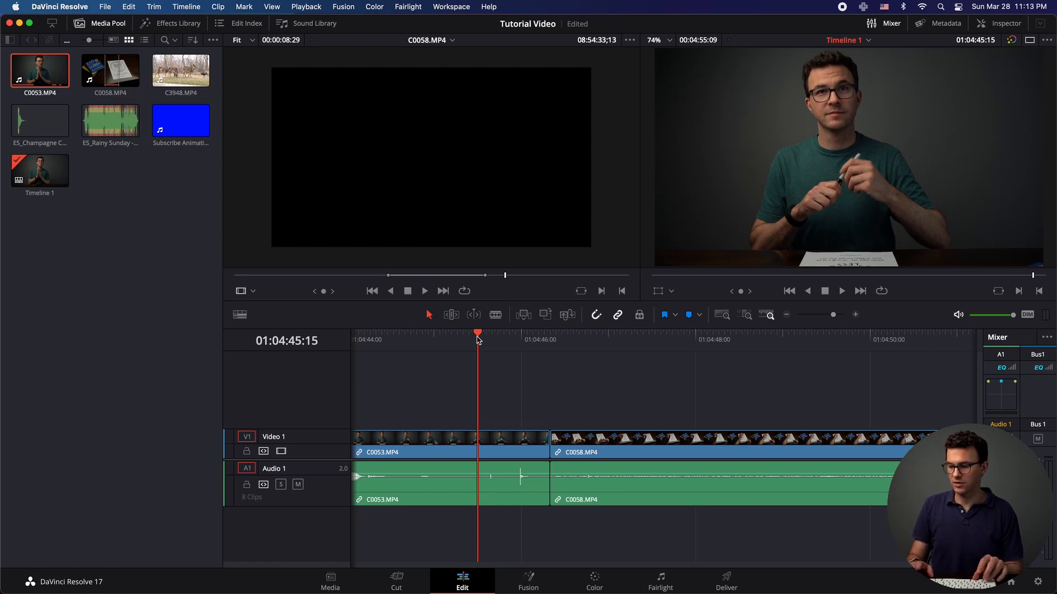
{"action": "key", "text": "End"}
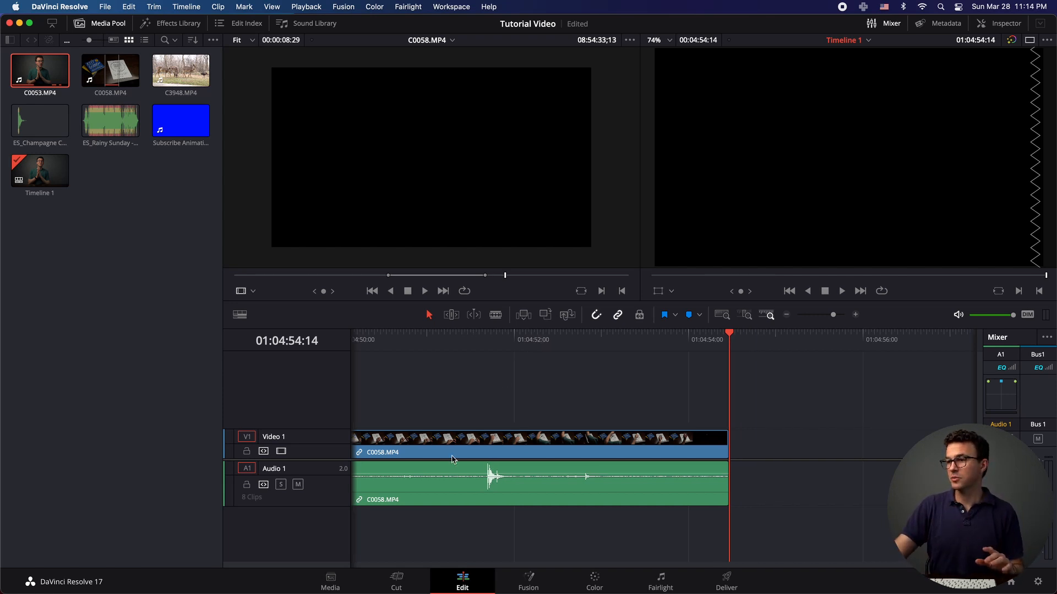
{"action": "scroll", "coordinate": [508, 440], "scroll_direction": "left", "scroll_amount": 10}
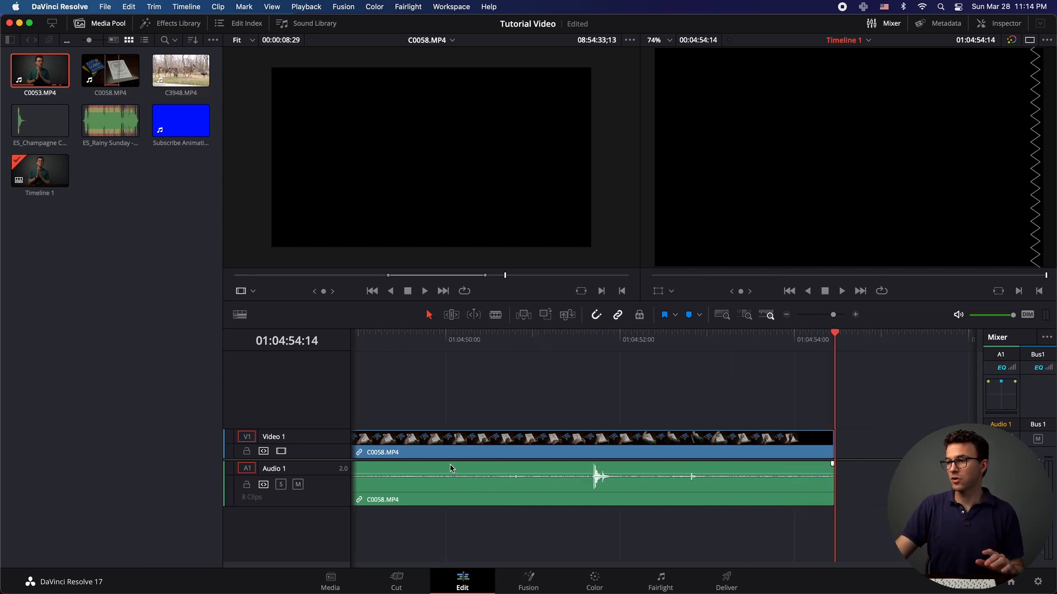
Place C3948.MP4 on a second video track above the long C0053.MP4 clip near 01:01:06 and trim its end back to about 01:01:13
{"action": "left_click", "coordinate": [719, 315]}
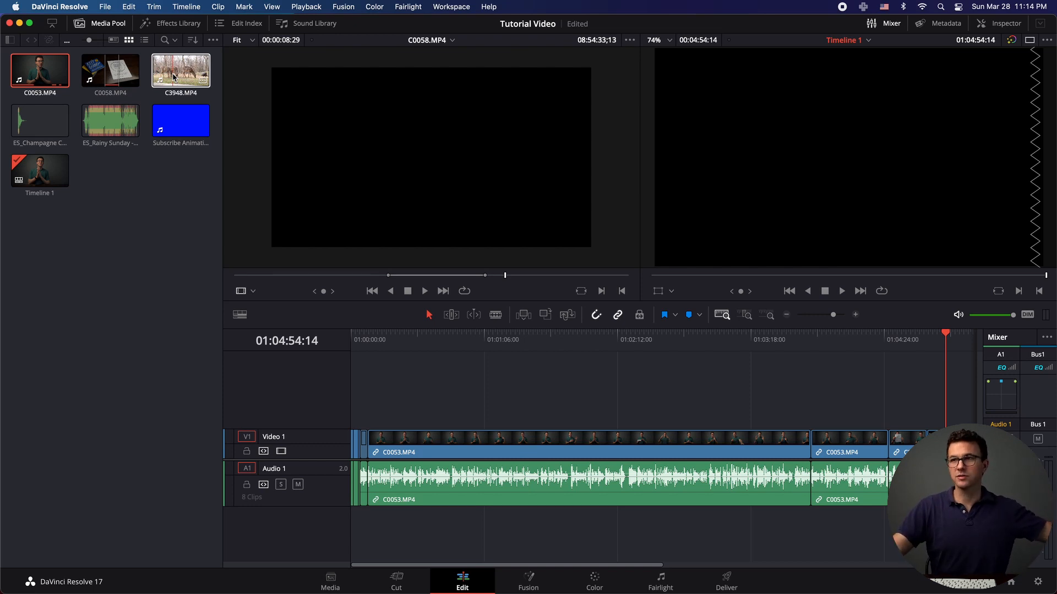
{"action": "left_click_drag", "start_coordinate": [176, 75], "coordinate": [485, 412]}
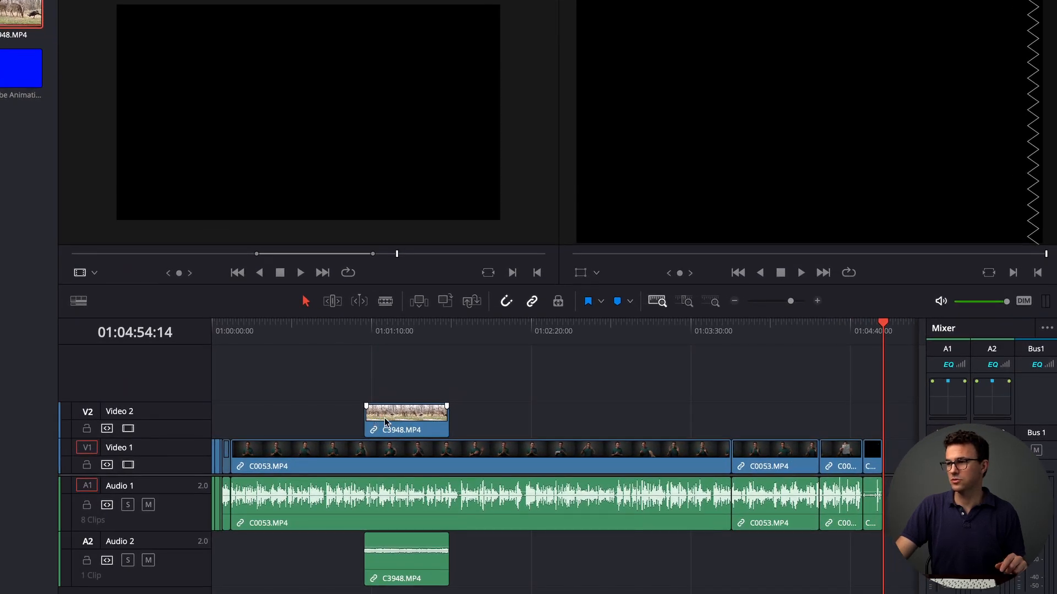
{"action": "left_click", "coordinate": [387, 421]}
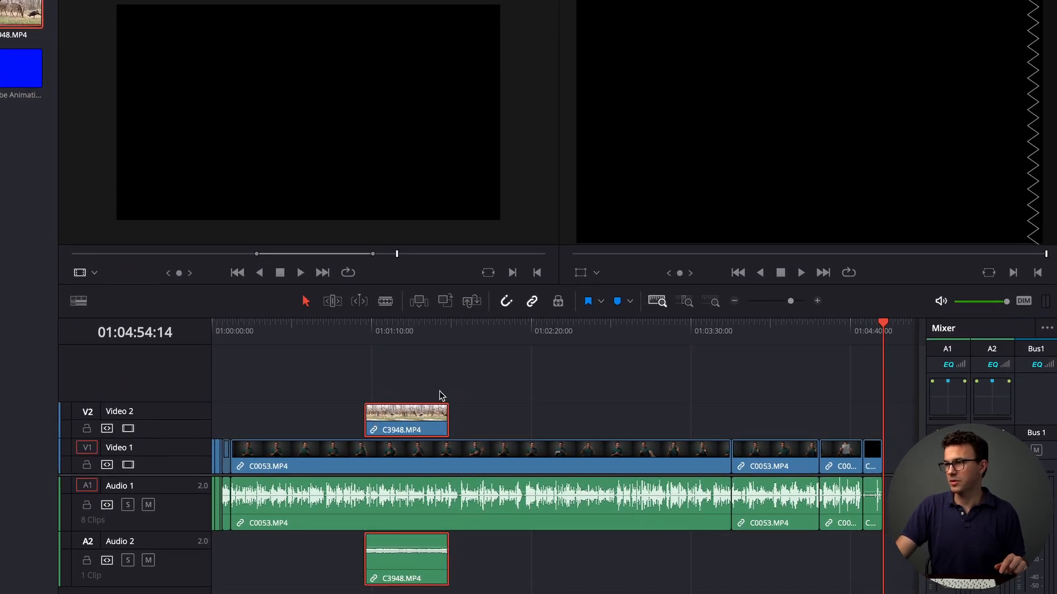
{"action": "left_click_drag", "start_coordinate": [447, 419], "coordinate": [380, 417]}
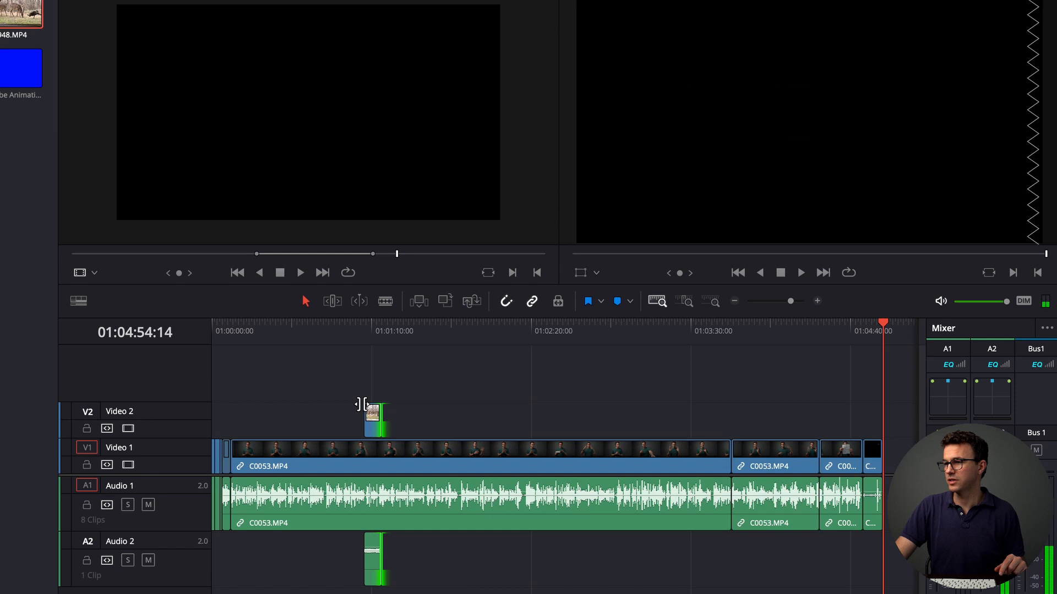
{"action": "left_click", "coordinate": [372, 389]}
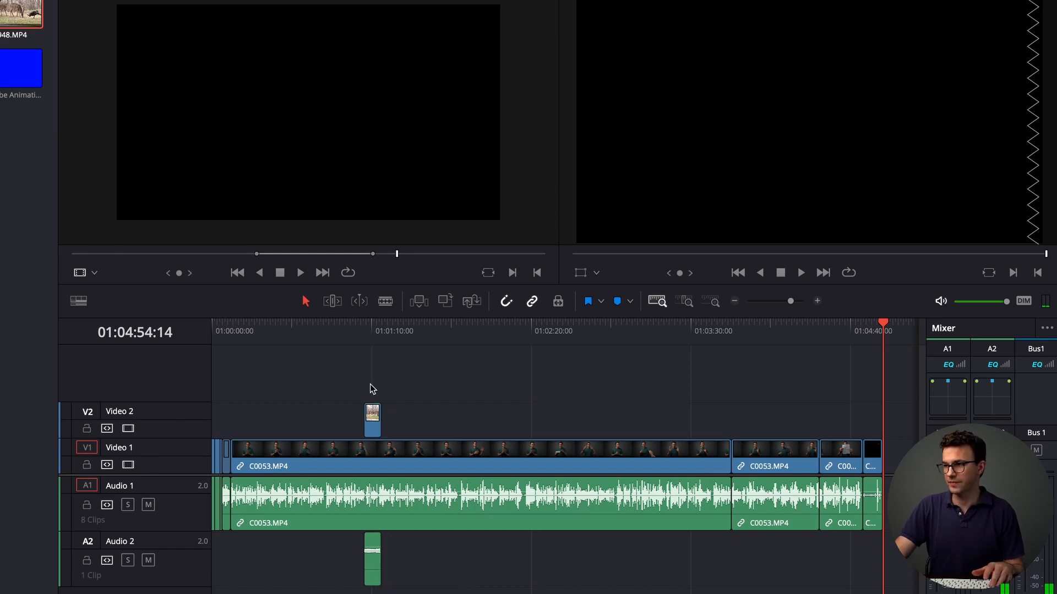
{"action": "left_click", "coordinate": [372, 422]}
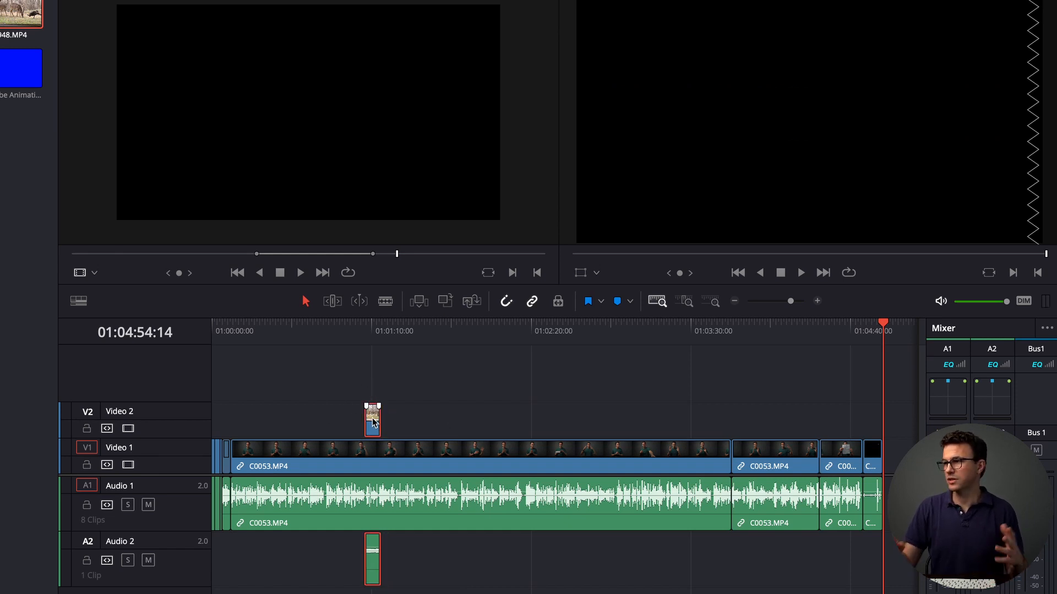
{"action": "left_click", "coordinate": [359, 391]}
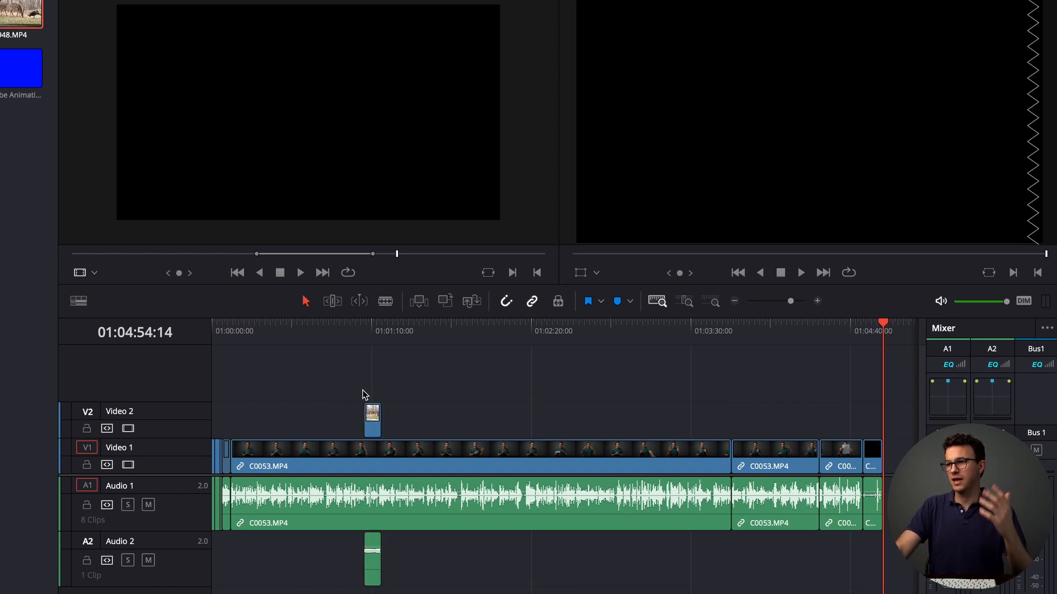
Add a short video fade-in to the start of C3948.MP4 on Video 2 and play the transition from 01:01:06:21
{"action": "left_click", "coordinate": [364, 333]}
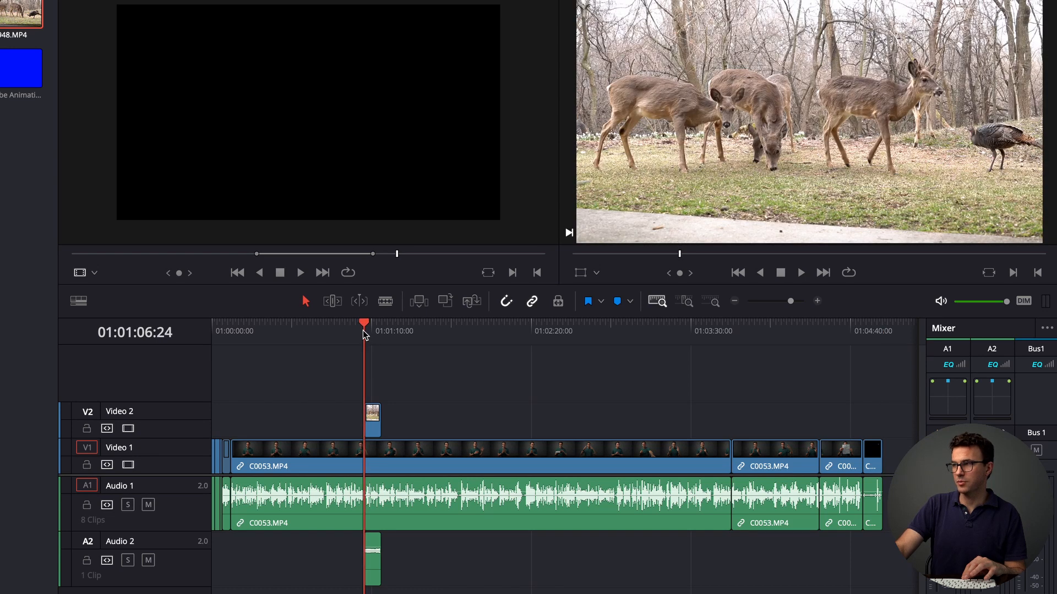
{"action": "key", "text": "/"}
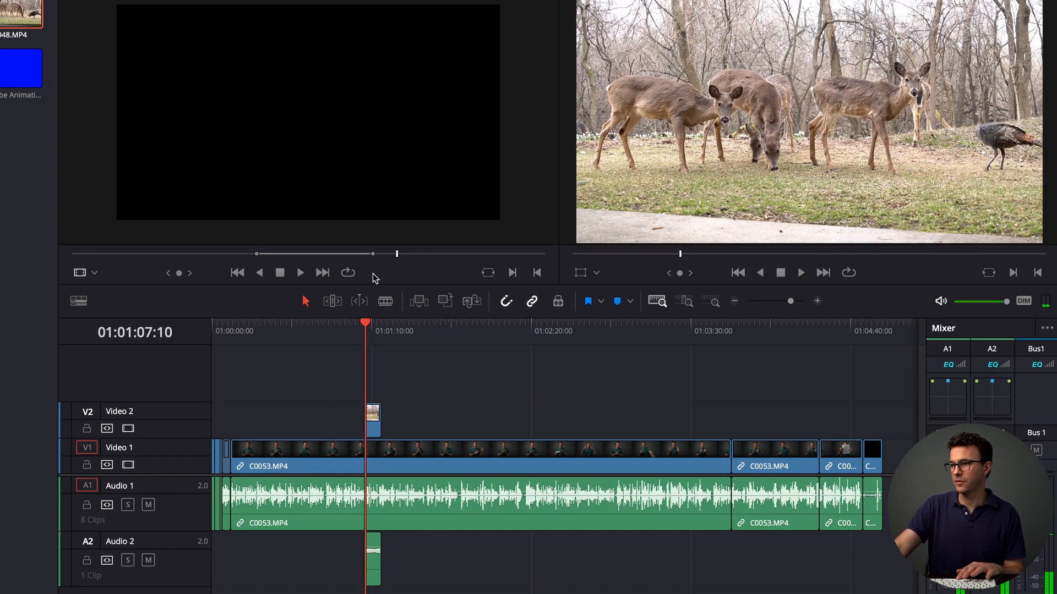
{"action": "left_click", "coordinate": [817, 301]}
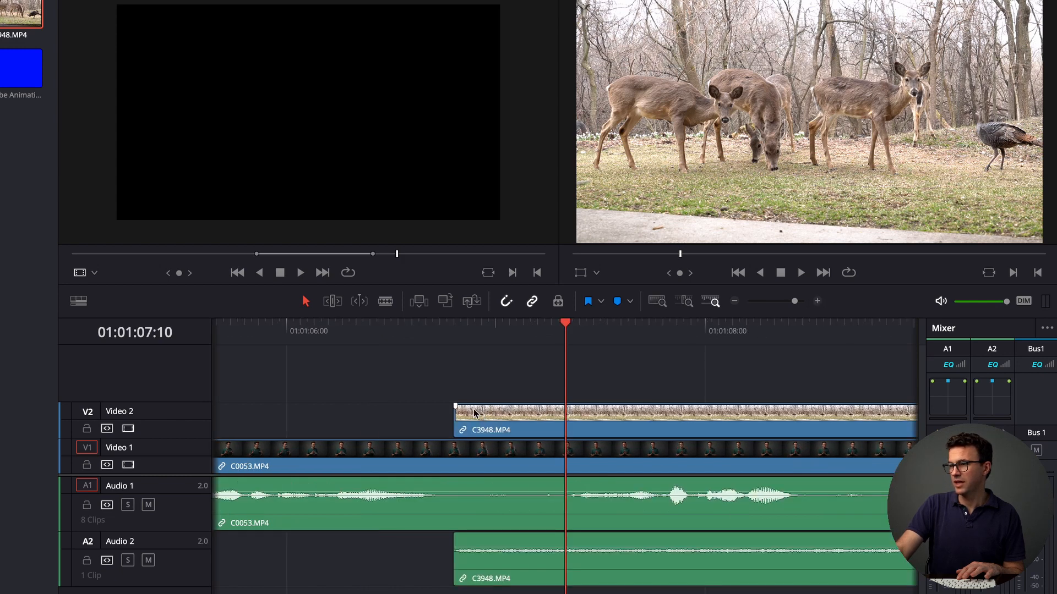
{"action": "left_click_drag", "start_coordinate": [455, 406], "coordinate": [475, 406]}
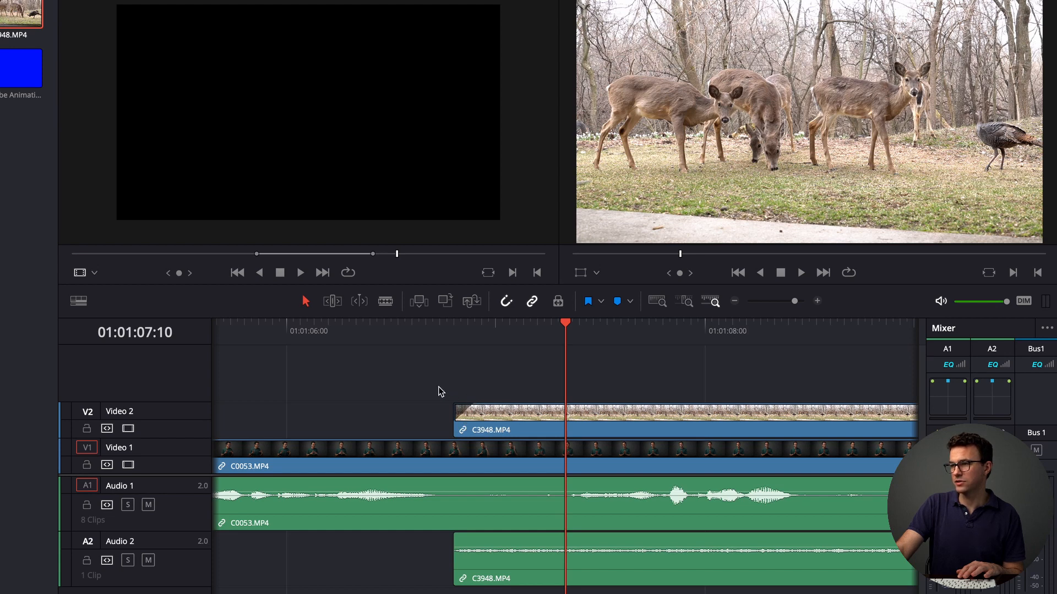
{"action": "left_click", "coordinate": [434, 323]}
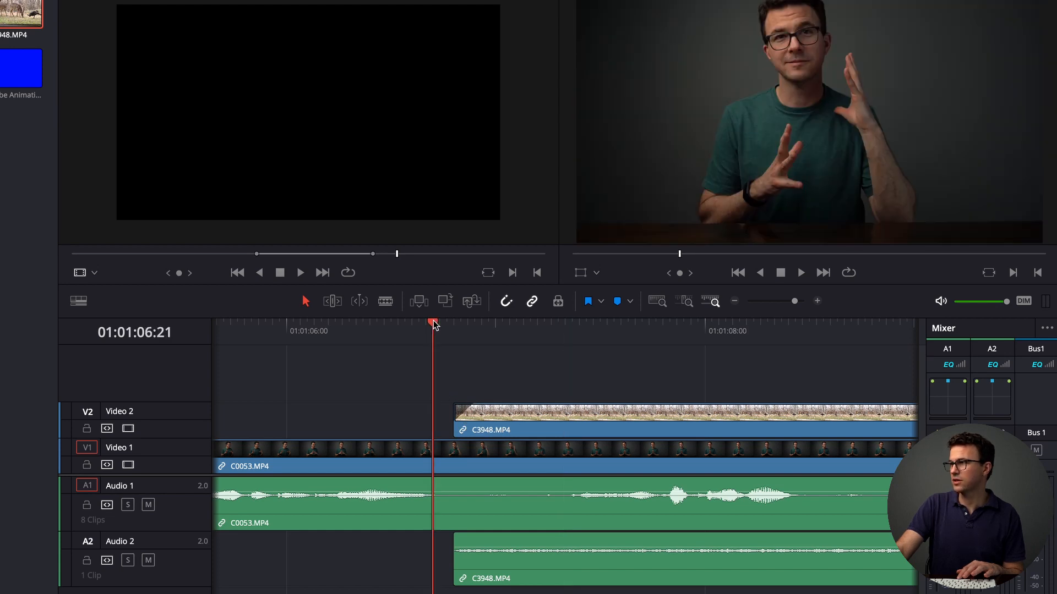
{"action": "key", "text": "space"}
{"action": "key", "text": "space"}
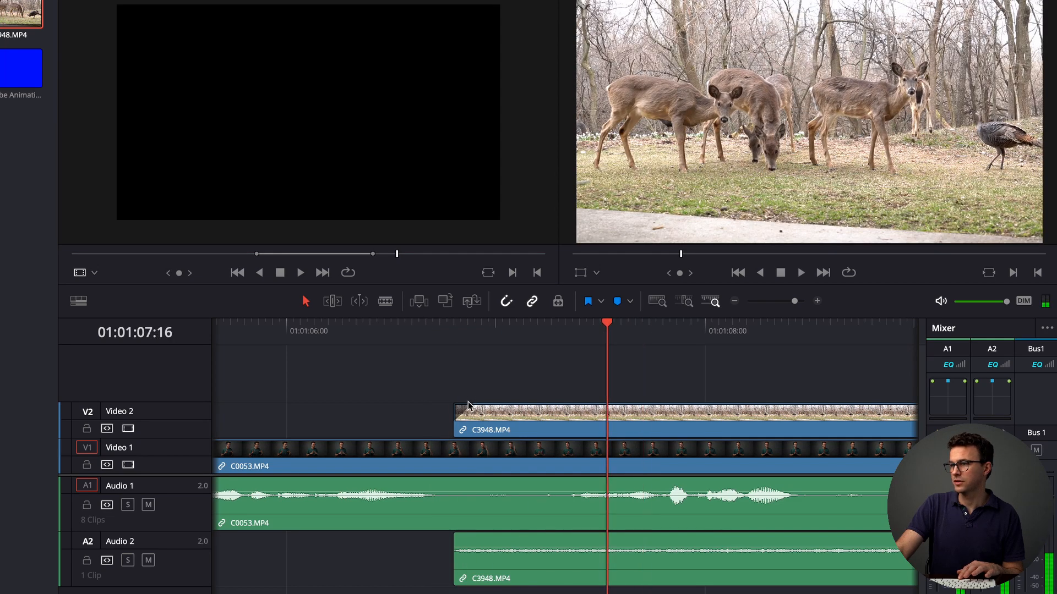
Lengthen the video fade-in of C3948.MP4 on Video 2 to about 01:01:07:16 and play the transition from 01:01:06:19
{"action": "left_click_drag", "start_coordinate": [476, 406], "coordinate": [609, 409]}
{"action": "left_click", "coordinate": [419, 325]}
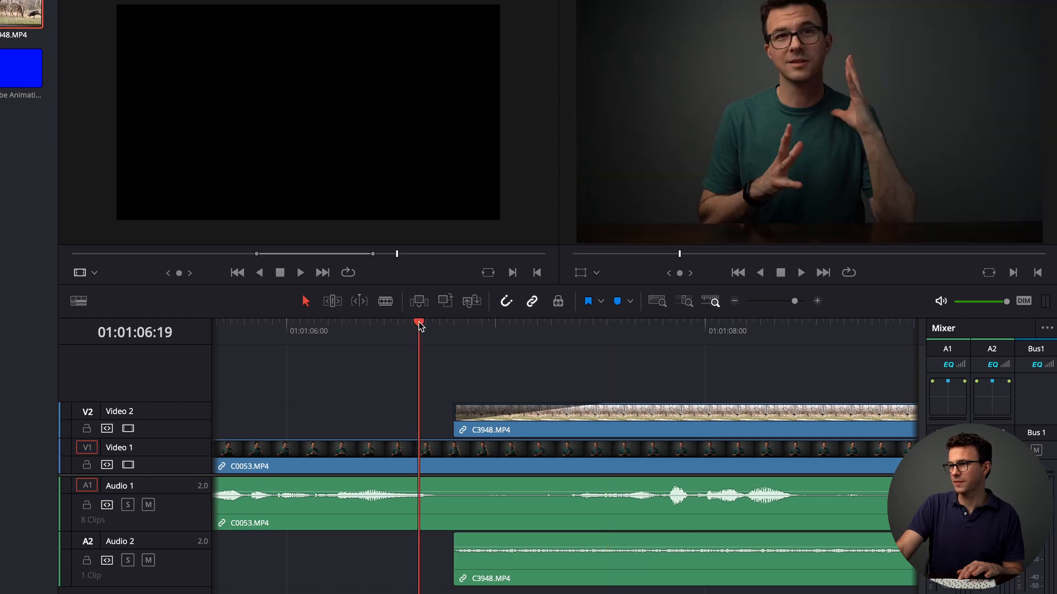
{"action": "key", "text": "space"}
{"action": "key", "text": "space"}
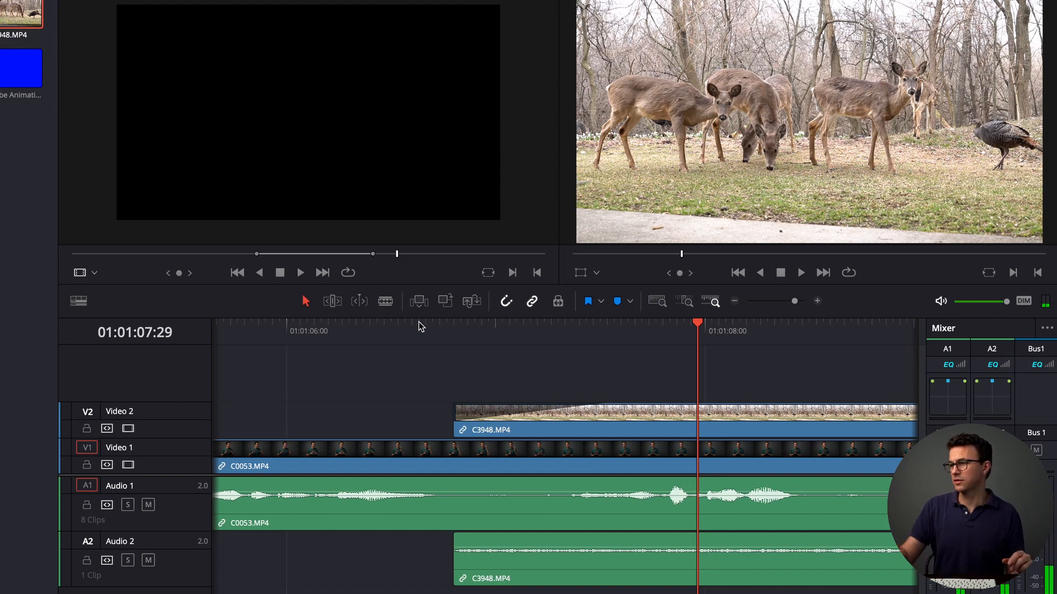
Transform C3948.MP4 on Video 2 into a small picture-in-picture in the upper-left area of the frame, beside the speaker
{"action": "left_click", "coordinate": [532, 428]}
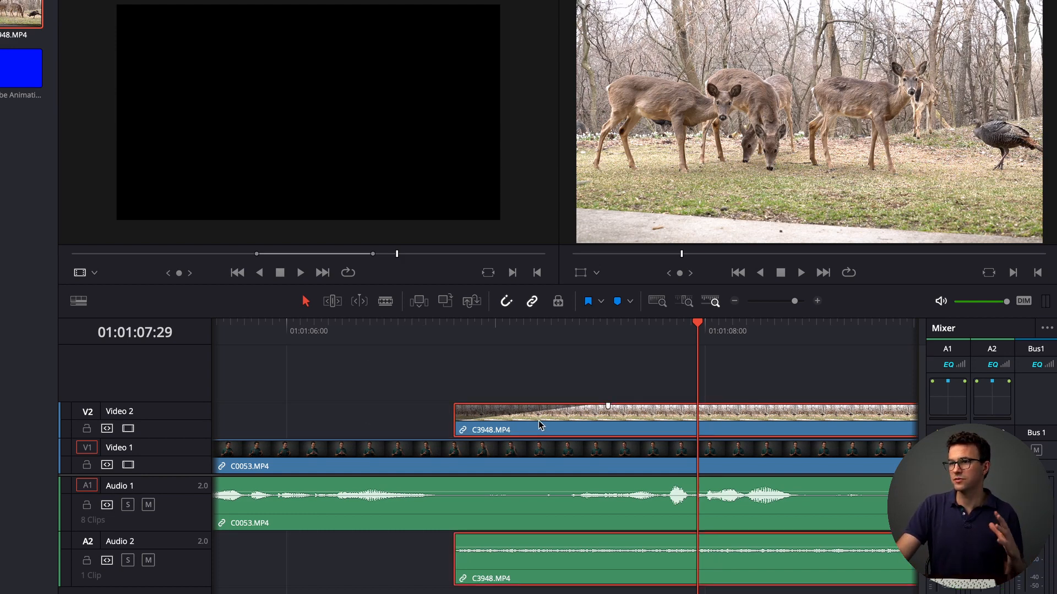
{"action": "left_click", "coordinate": [595, 274]}
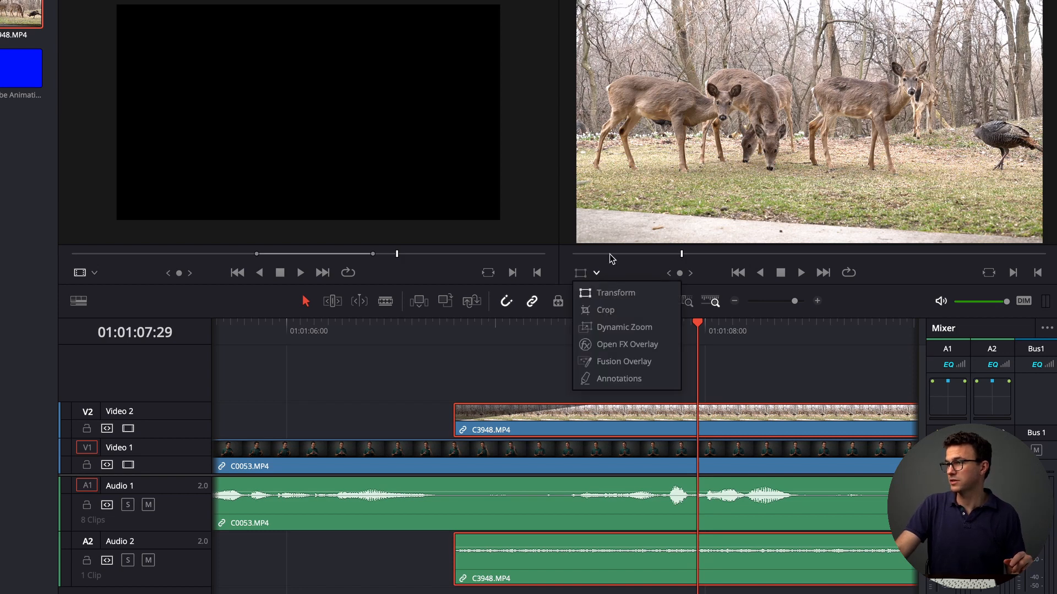
{"action": "left_click", "coordinate": [597, 295]}
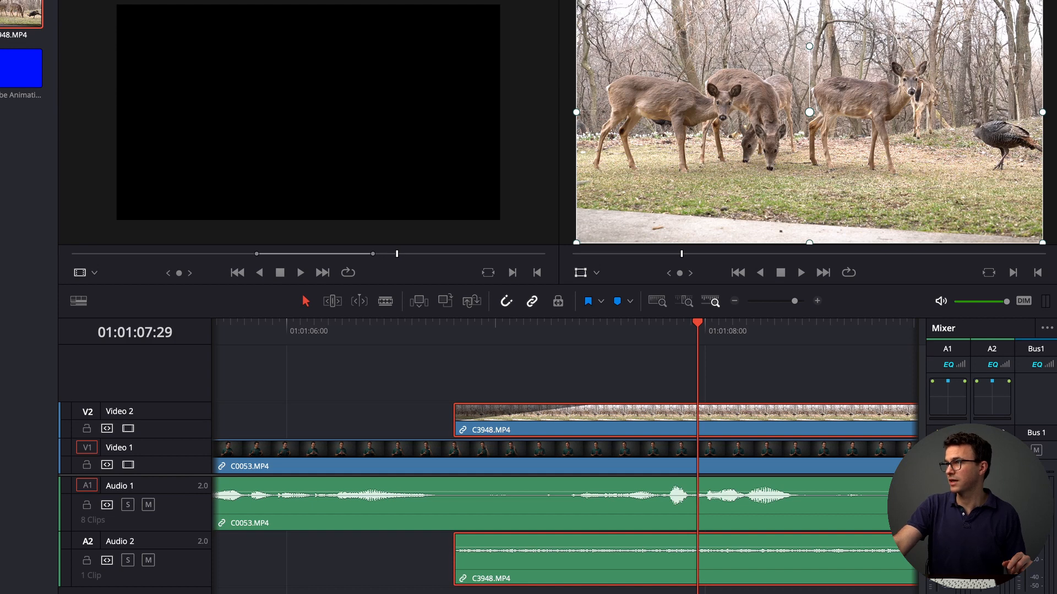
{"action": "left_click_drag", "start_coordinate": [578, 2], "coordinate": [767, 79]}
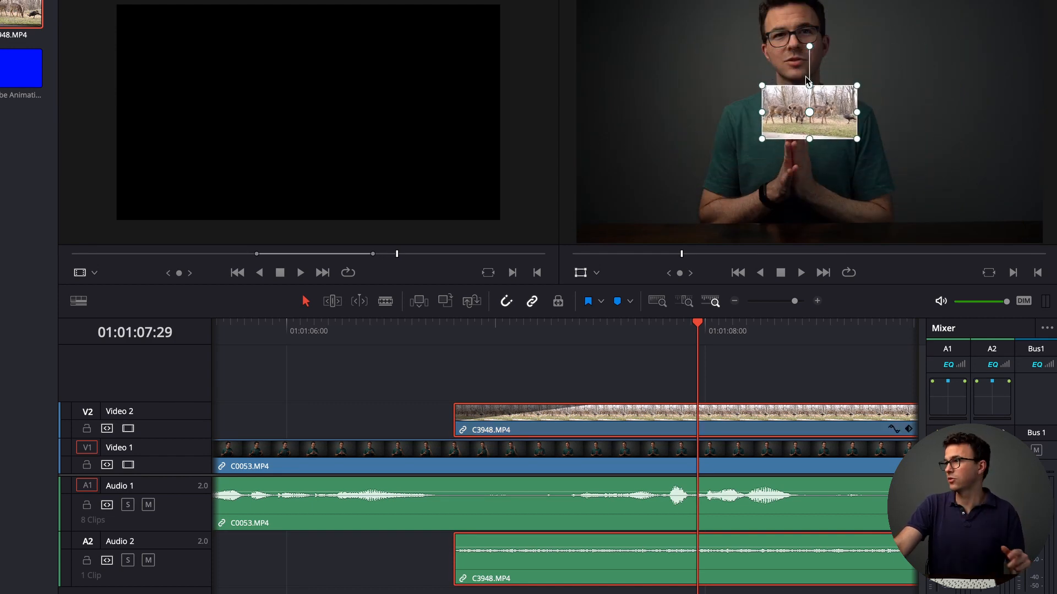
{"action": "left_click_drag", "start_coordinate": [785, 102], "coordinate": [629, 26]}
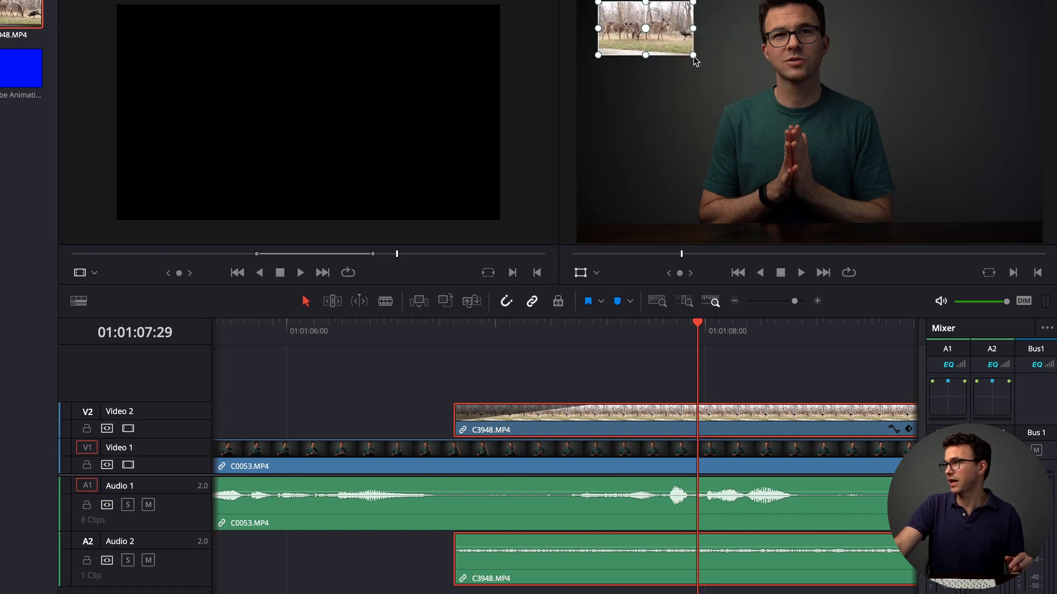
{"action": "mouse_move", "coordinate": [694, 55]}
{"action": "left_mouse_down"}
{"action": "mouse_move", "coordinate": [711, 64]}
{"action": "mouse_move", "coordinate": [688, 55]}
{"action": "left_mouse_up"}
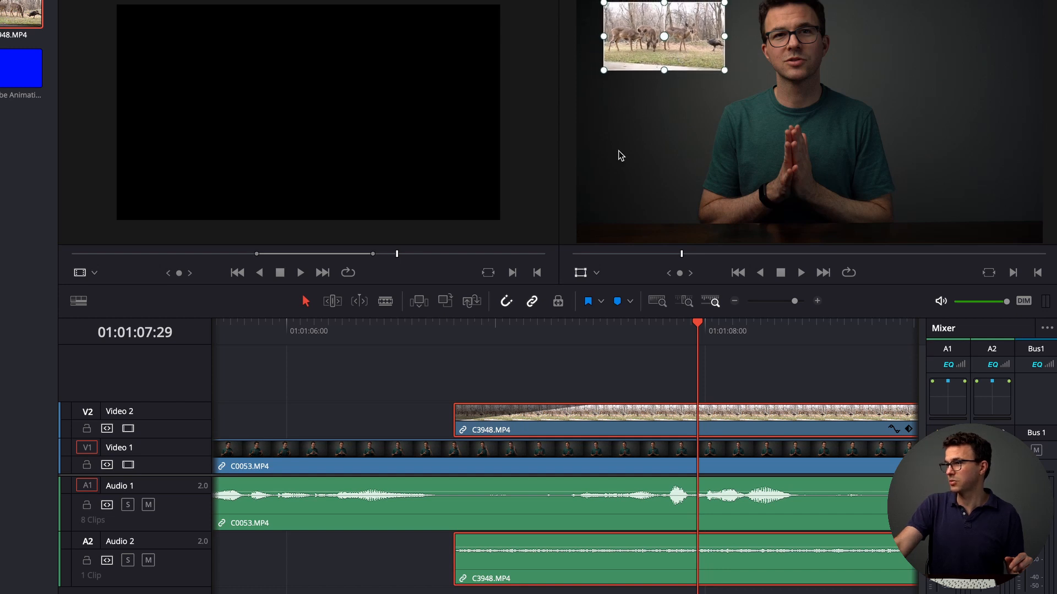
Play the picture-in-picture overlay from just before it begins, and delete C3948.MP4 from Video 2
{"action": "left_click", "coordinate": [384, 405]}
{"action": "left_click", "coordinate": [426, 328]}
{"action": "key", "text": "space"}
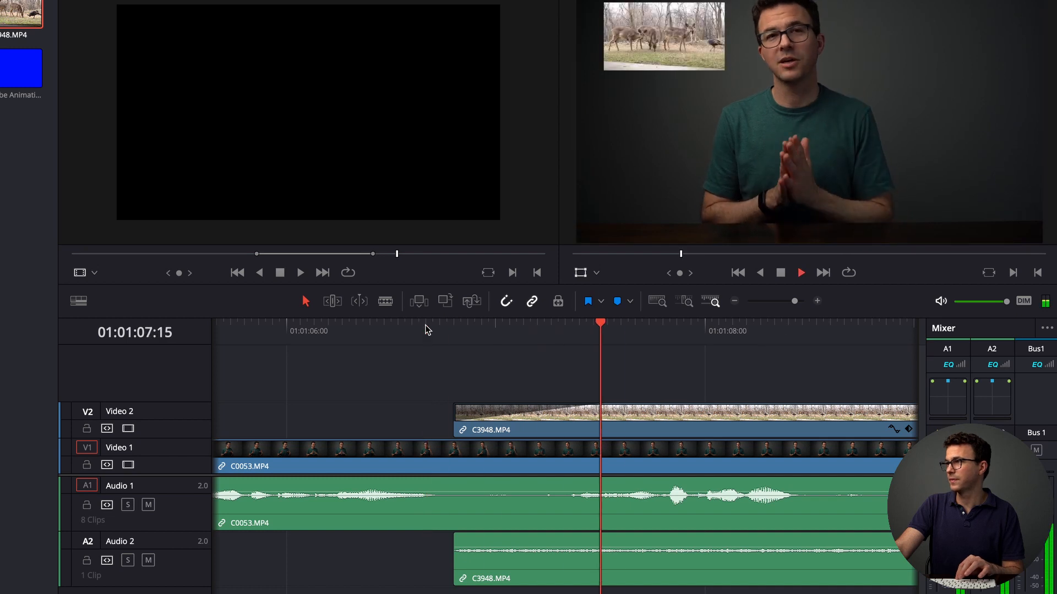
{"action": "key", "text": "space"}
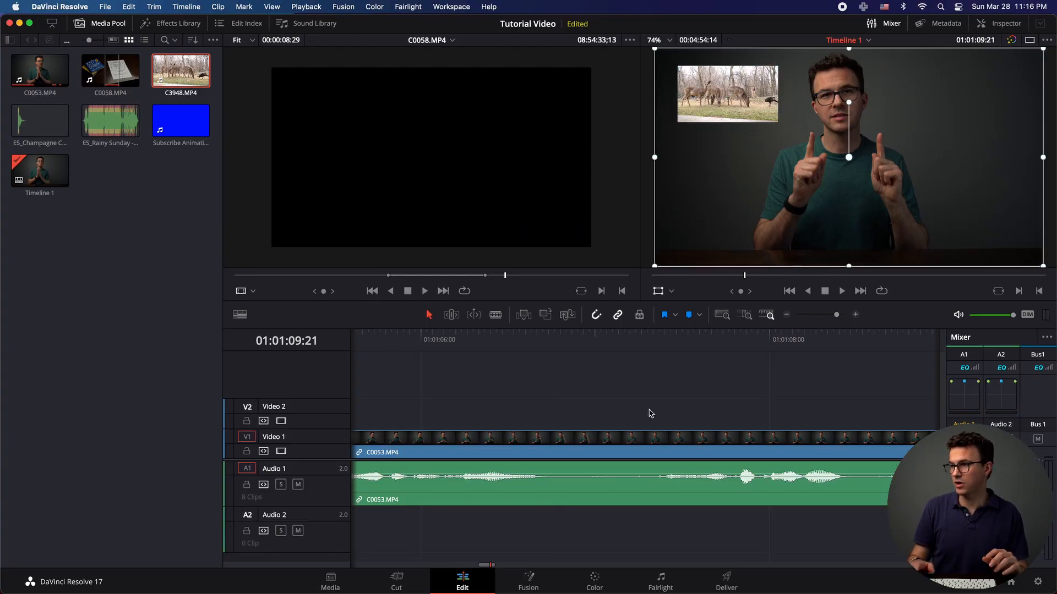
{"action": "key", "text": "BackSpace"}
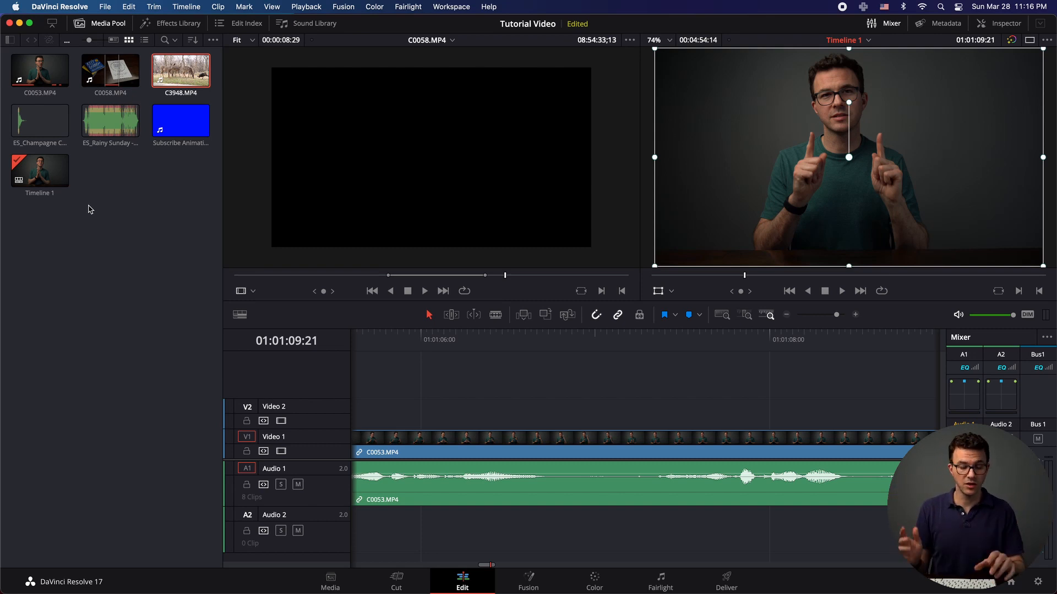
Switch to Finder and import Create Channel.jpeg from the Downloads folder into the DaVinci Resolve media pool
{"action": "key", "text": "super+Tab"}
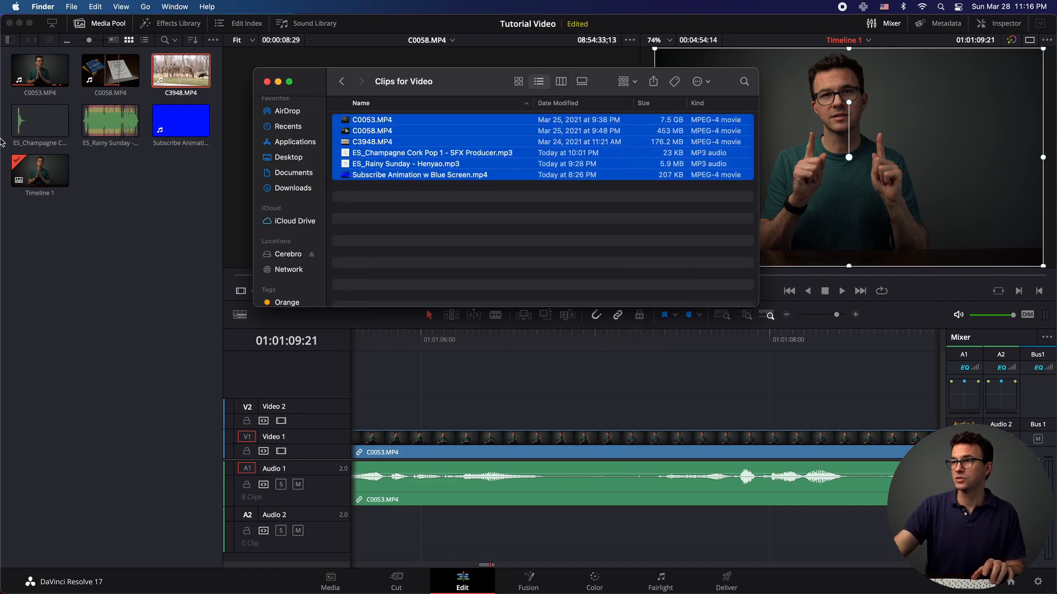
{"action": "left_click", "coordinate": [279, 190]}
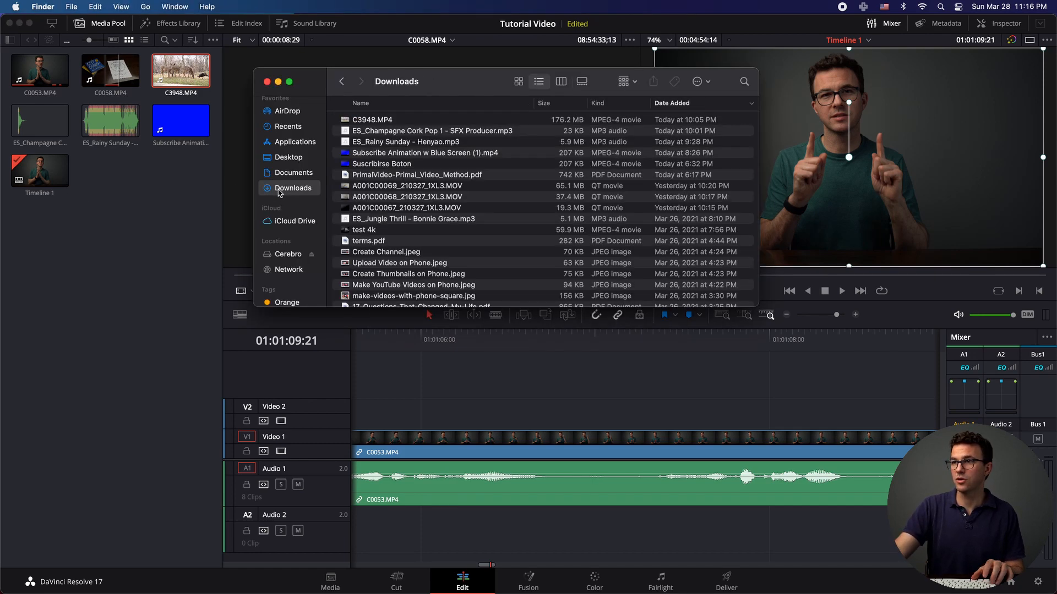
{"action": "left_click_drag", "start_coordinate": [383, 255], "coordinate": [116, 238]}
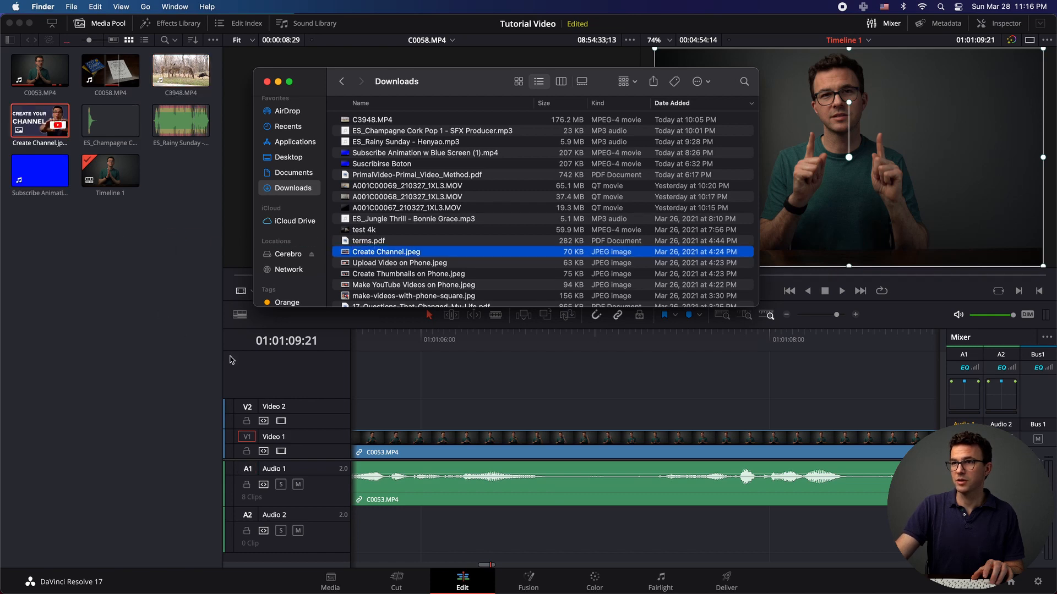
Place Create Channel.jpeg on Video 2 at about 01:01:06:08 and trim its end back to about 01:01:07
{"action": "left_click", "coordinate": [407, 402]}
{"action": "left_click_drag", "start_coordinate": [41, 125], "coordinate": [485, 416]}
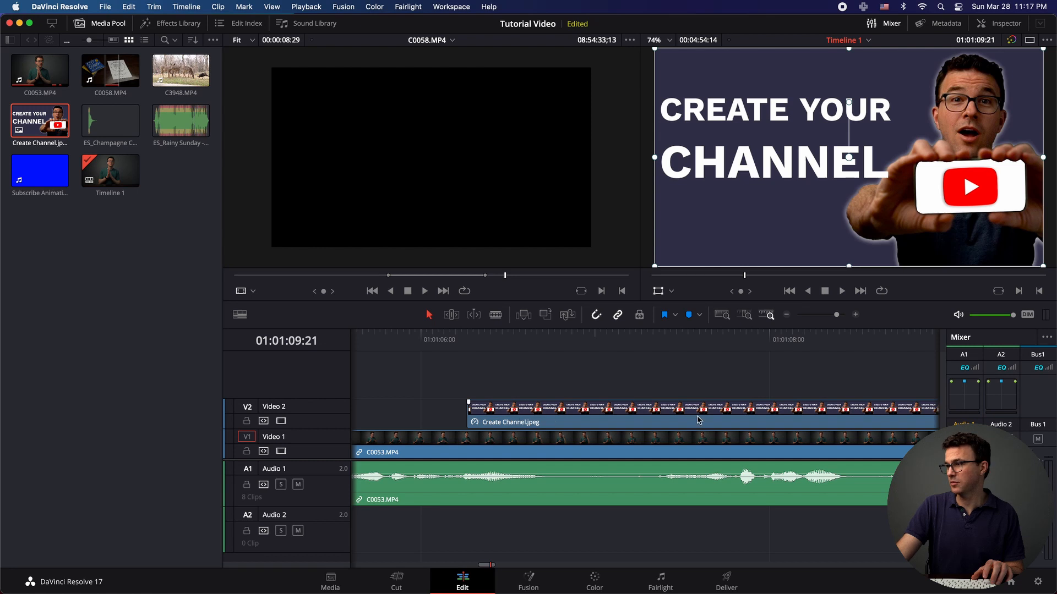
{"action": "left_click", "coordinate": [785, 316]}
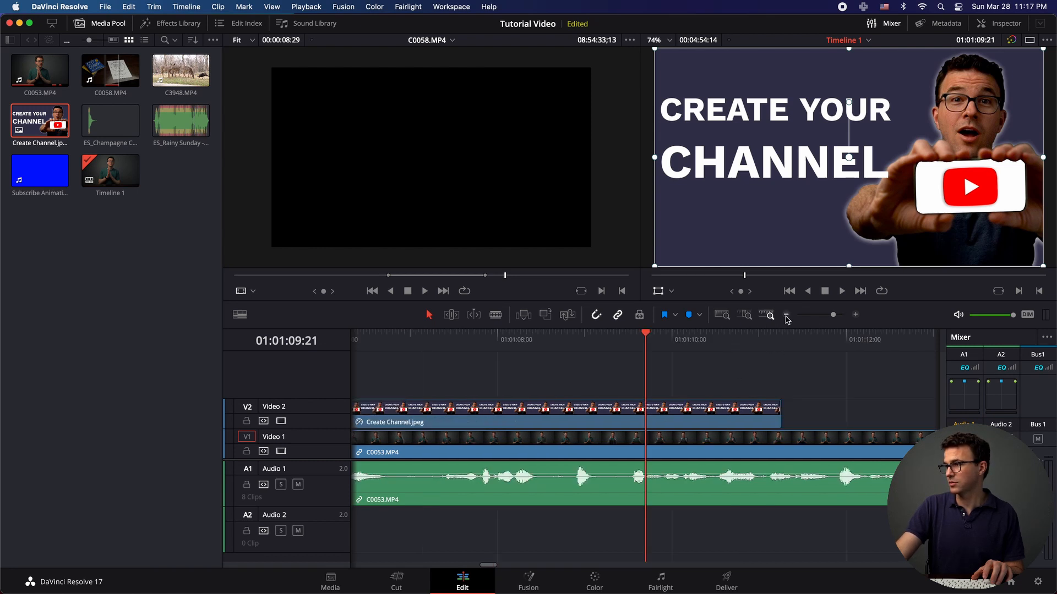
{"action": "left_click", "coordinate": [786, 317]}
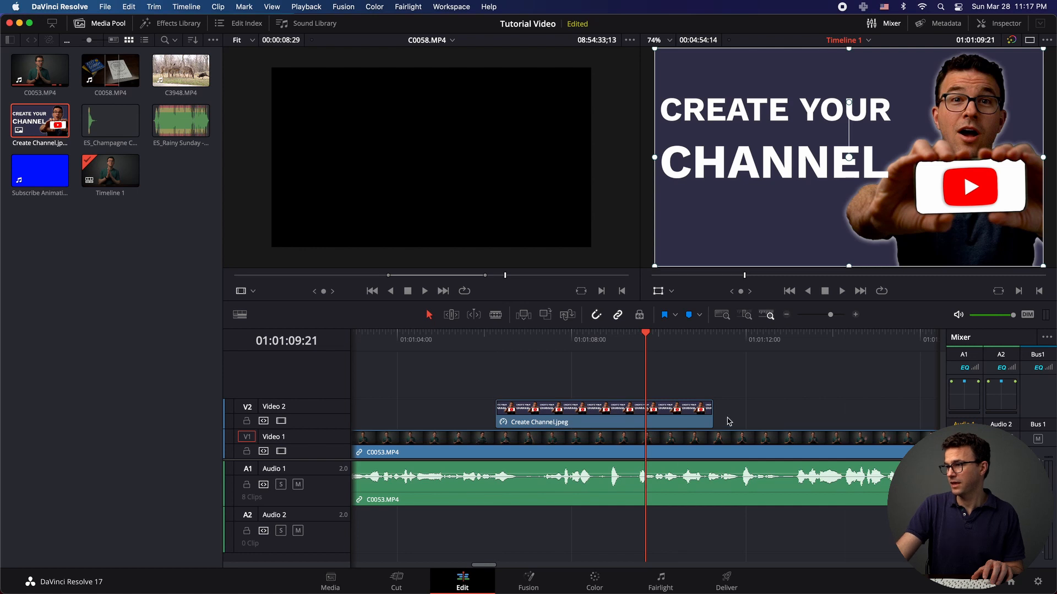
{"action": "left_click_drag", "start_coordinate": [714, 415], "coordinate": [534, 410]}
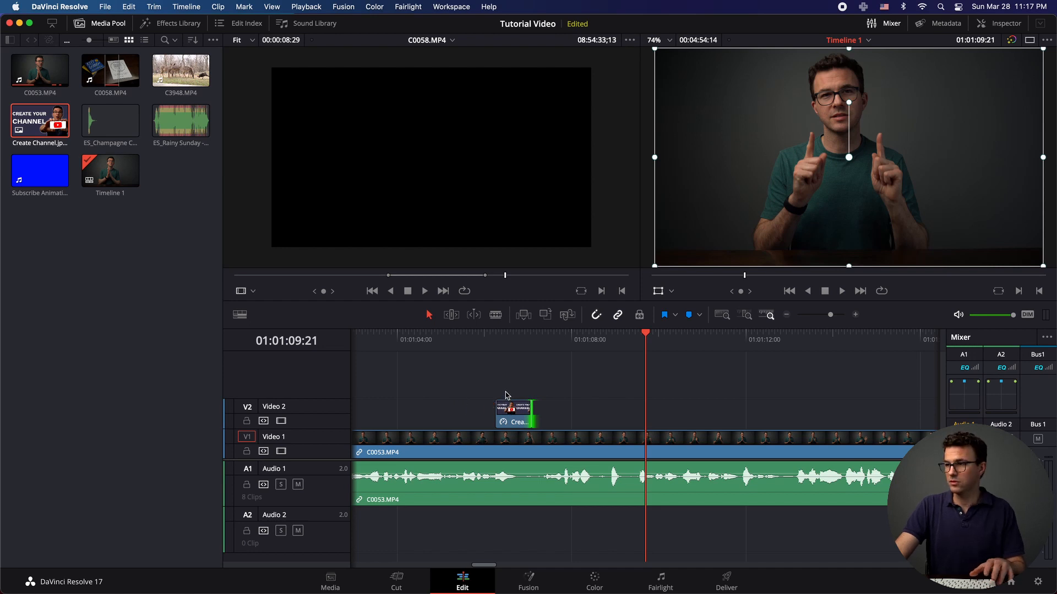
Try tilting Create Channel.jpeg at 01:01:06:20, straighten it, and scale it down into a small picture in the frame's upper-right area
{"action": "left_click", "coordinate": [513, 341]}
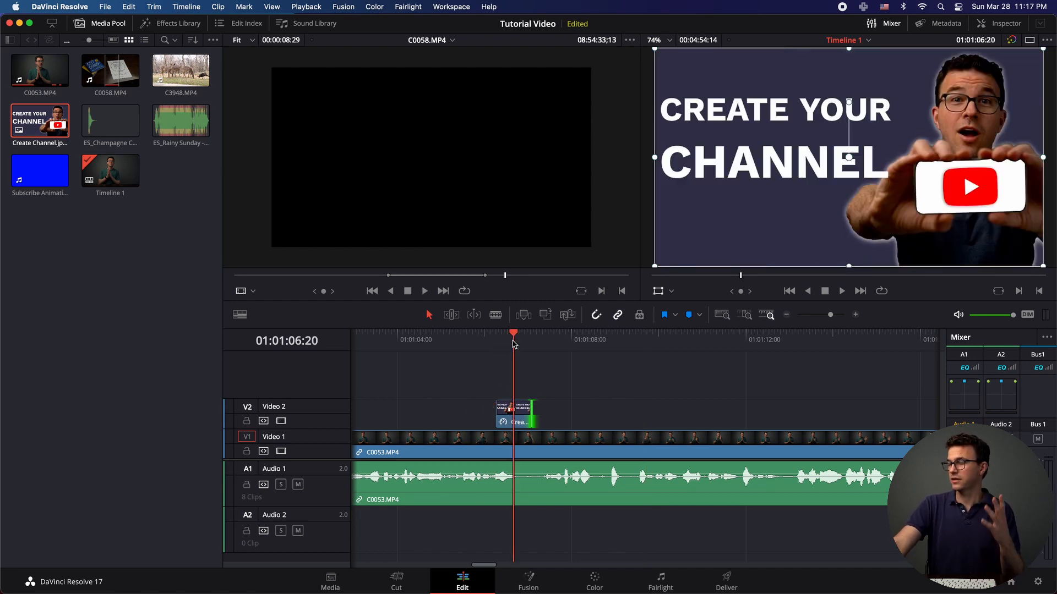
{"action": "left_click", "coordinate": [670, 292]}
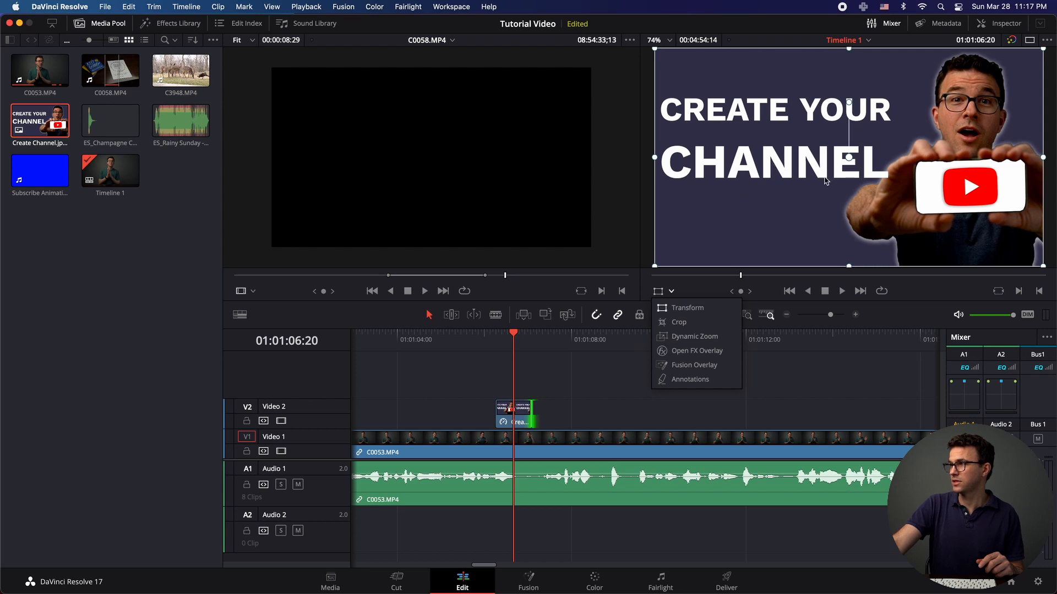
{"action": "left_click", "coordinate": [839, 107]}
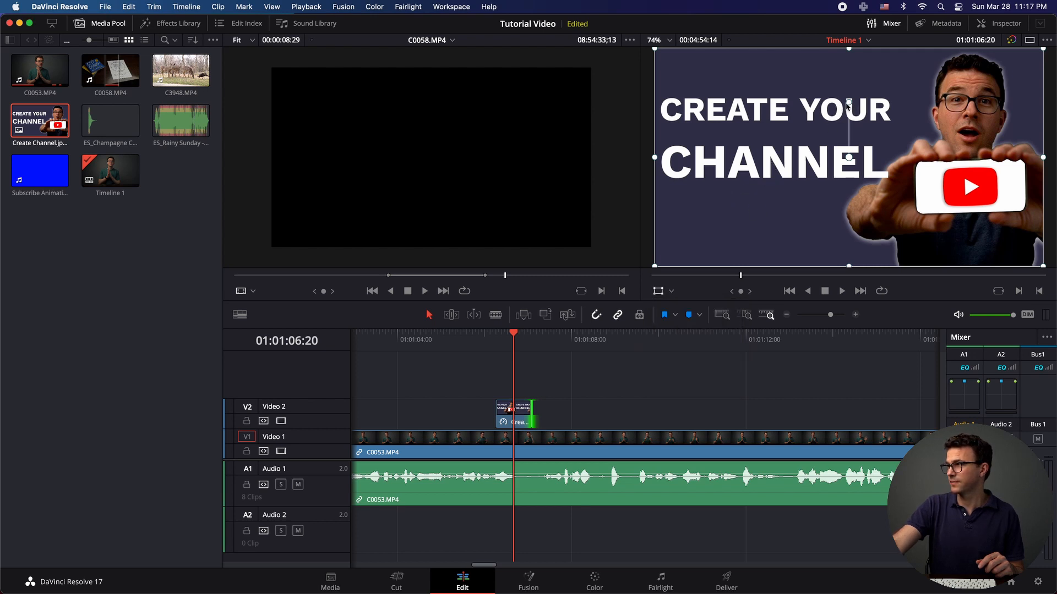
{"action": "left_click_drag", "start_coordinate": [851, 105], "coordinate": [824, 107]}
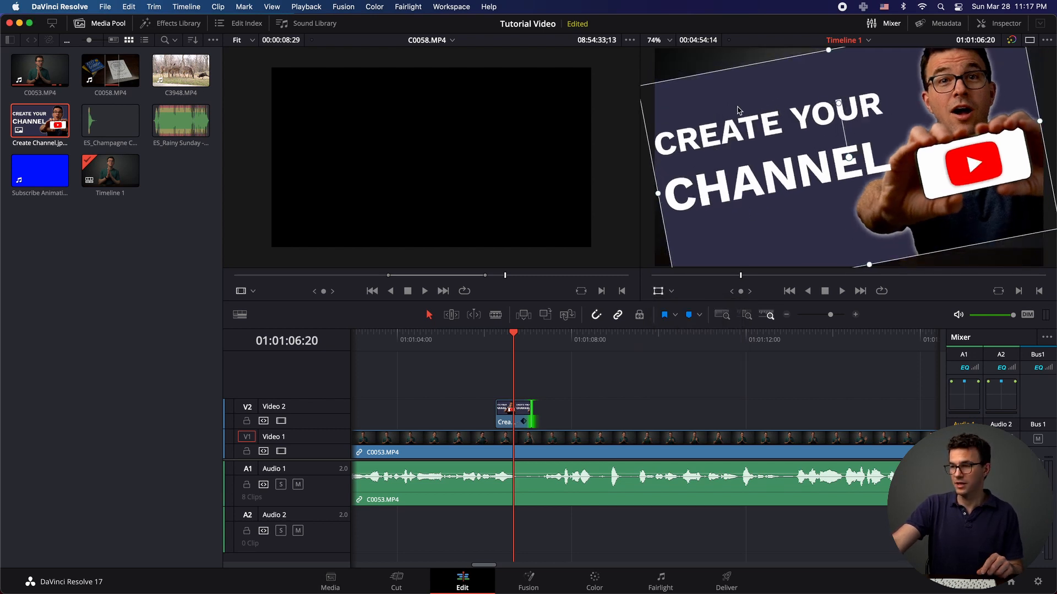
{"action": "left_click_drag", "start_coordinate": [839, 105], "coordinate": [835, 107]}
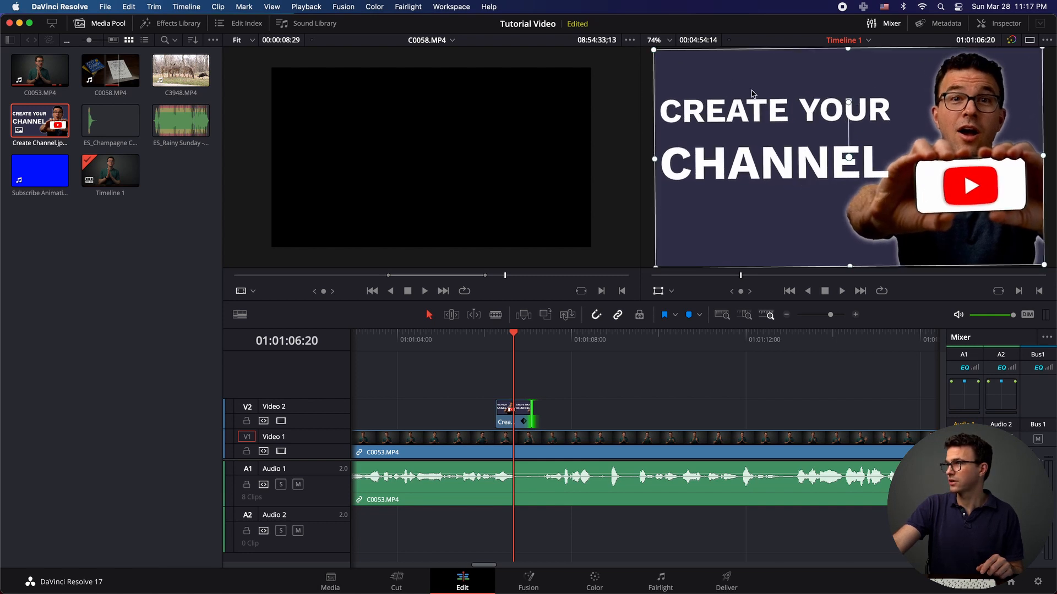
{"action": "left_click_drag", "start_coordinate": [654, 52], "coordinate": [810, 116]}
{"action": "left_click_drag", "start_coordinate": [842, 163], "coordinate": [950, 117]}
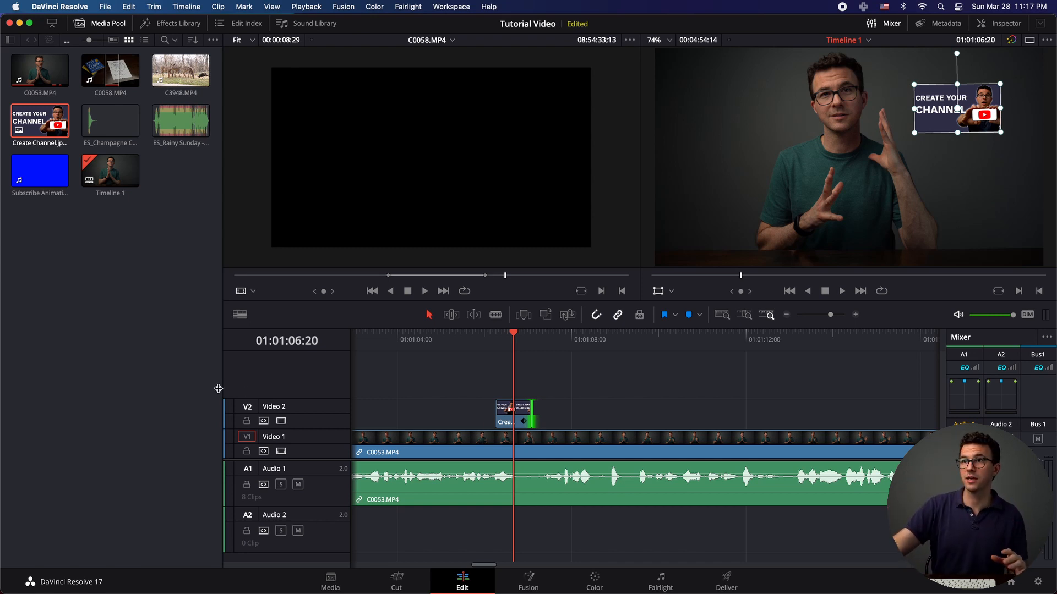
Add the ES_Champagne Cork Pop 1 sound effect on Audio 2 and align its peak with the start of Create Channel.jpeg
{"action": "left_click_drag", "start_coordinate": [110, 122], "coordinate": [498, 525]}
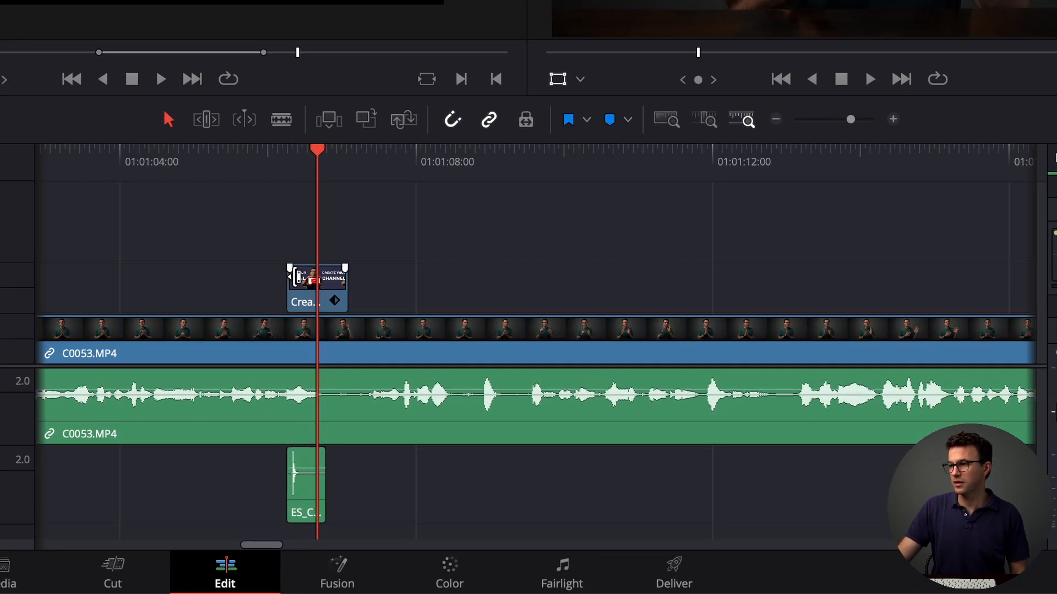
{"action": "left_click", "coordinate": [894, 120]}
{"action": "left_click", "coordinate": [894, 120]}
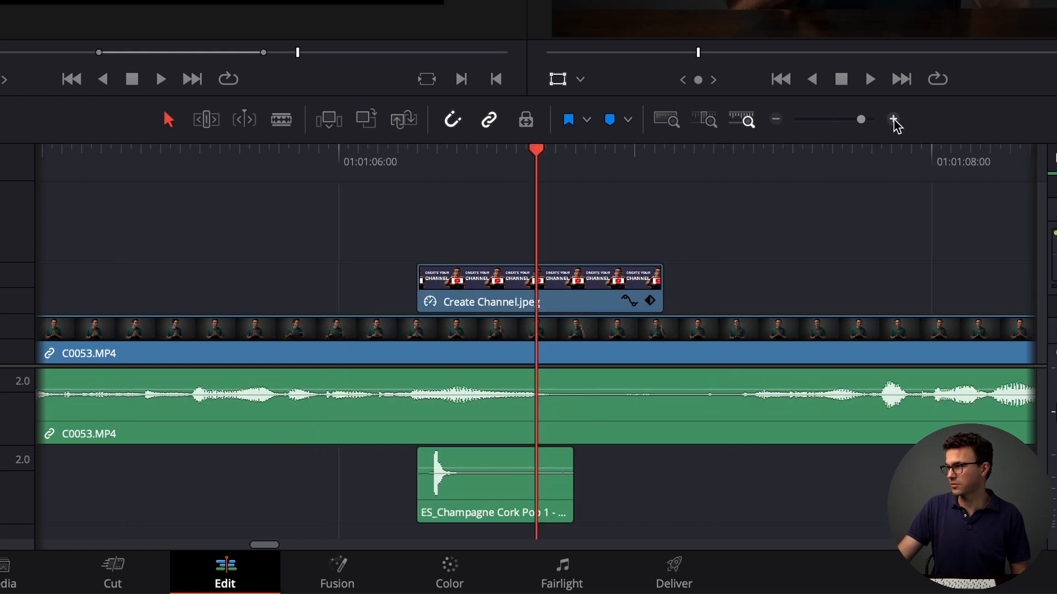
{"action": "left_click", "coordinate": [894, 119]}
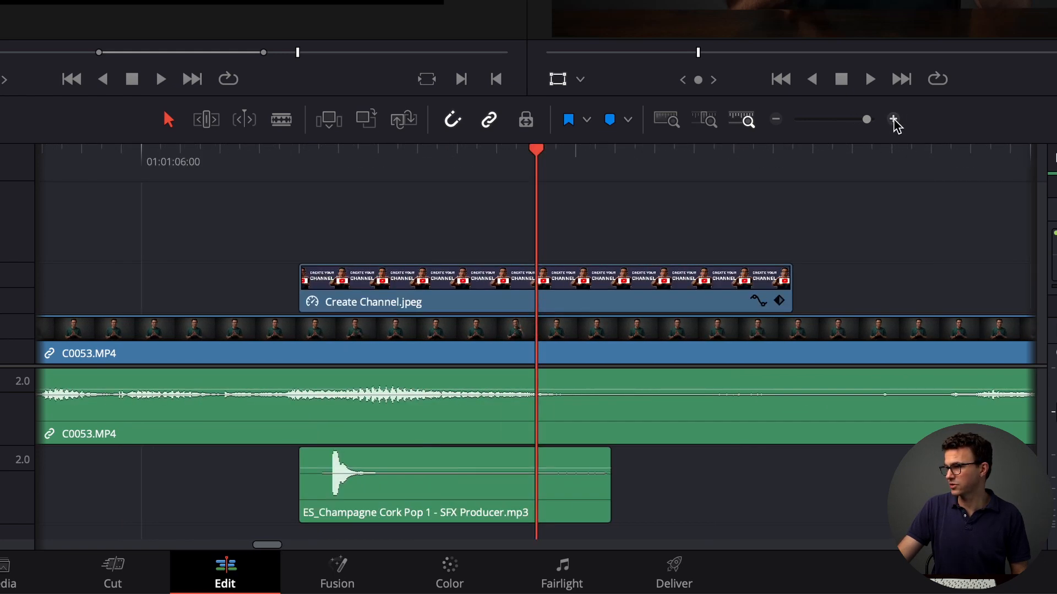
{"action": "left_click", "coordinate": [300, 157]}
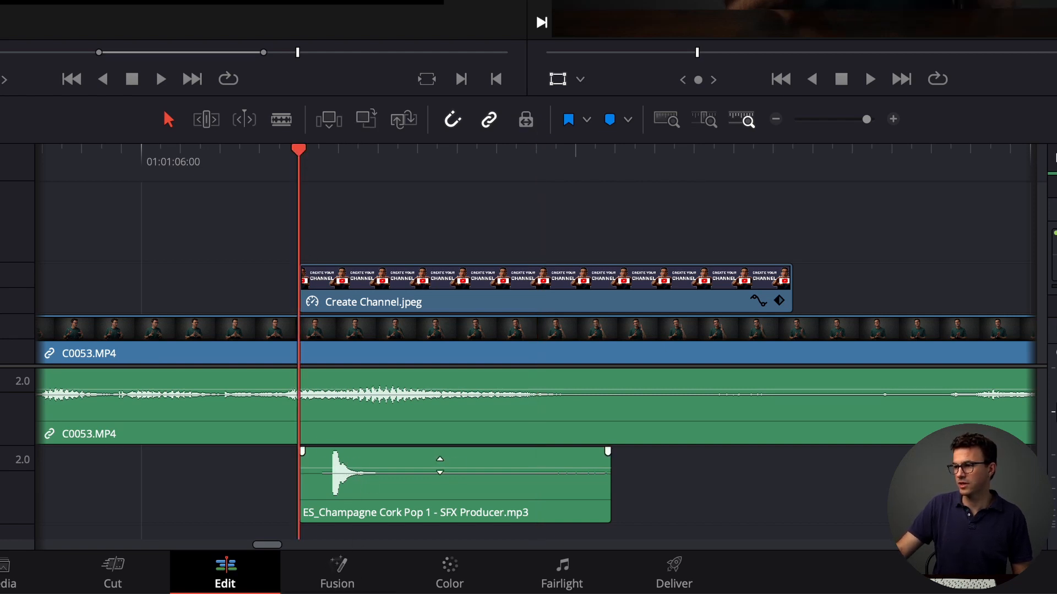
{"action": "left_click_drag", "start_coordinate": [467, 460], "coordinate": [425, 460]}
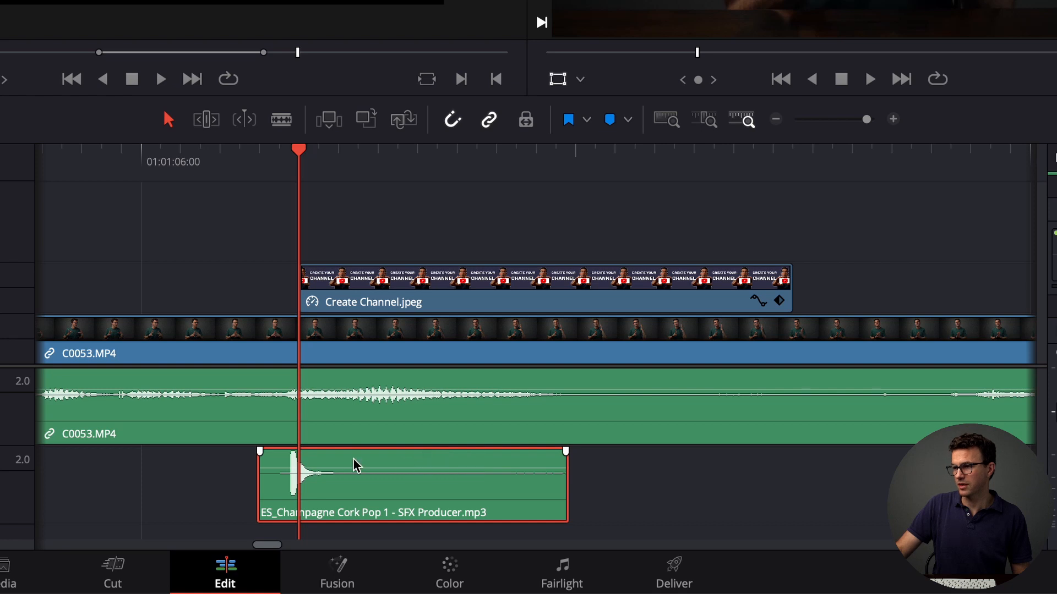
Play the timeline from a few frames before Create Channel.jpeg to check the timing of the cork pop sound
{"action": "left_click", "coordinate": [205, 245]}
{"action": "key", "text": "Left"}
{"action": "key", "text": "Left"}
{"action": "key", "text": "Left"}
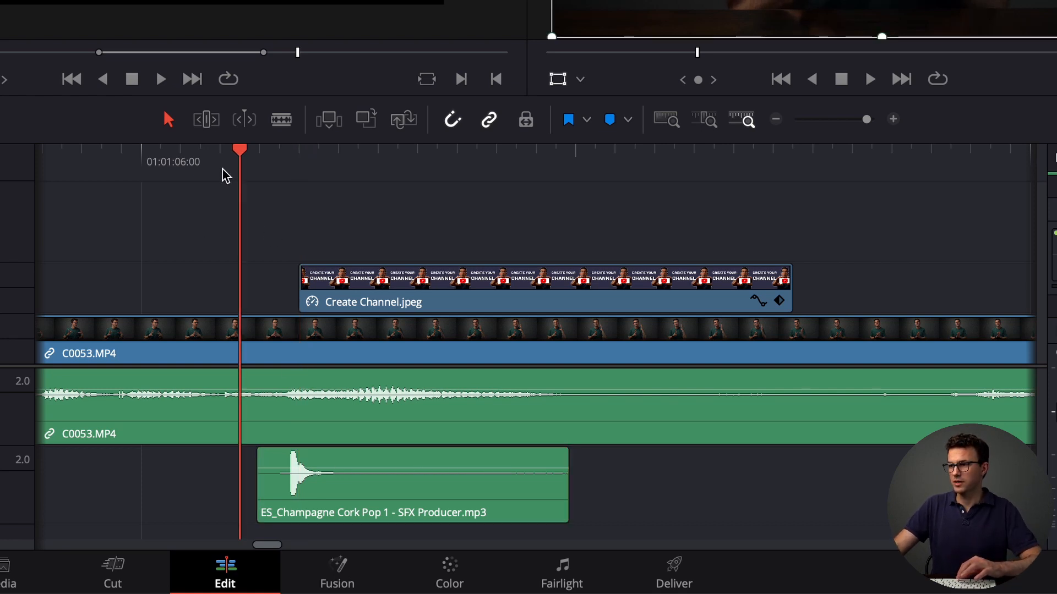
{"action": "key", "text": "space"}
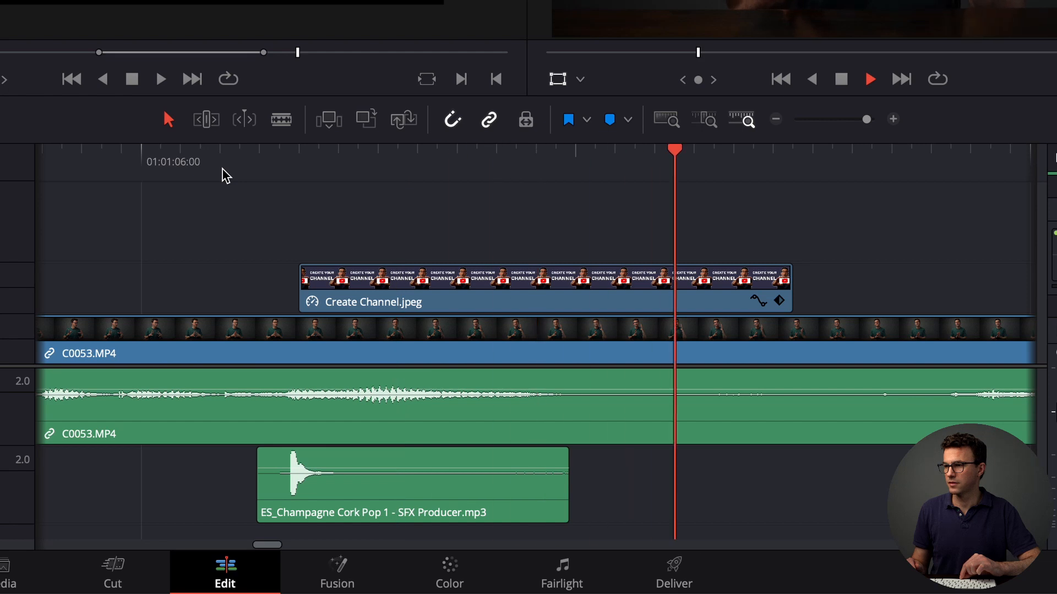
{"action": "key", "text": "space"}
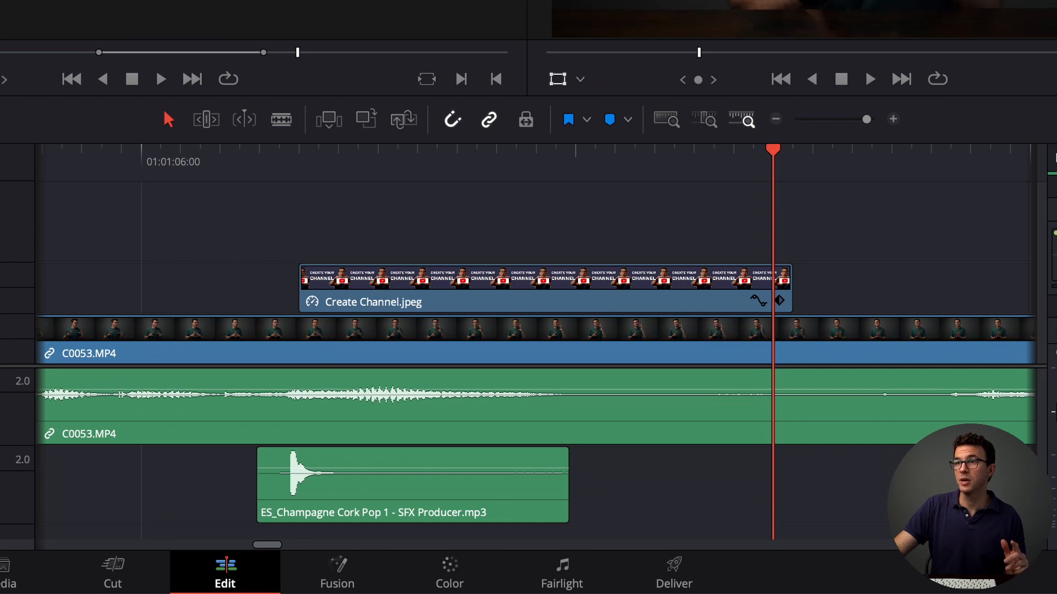
Add ES_Rainy Sunday - Henyao.mp3 on a new audio track below Audio 2 and shift it earlier, ahead of the cork pop
{"action": "left_click_drag", "start_coordinate": [88, 0], "coordinate": [65, 500]}
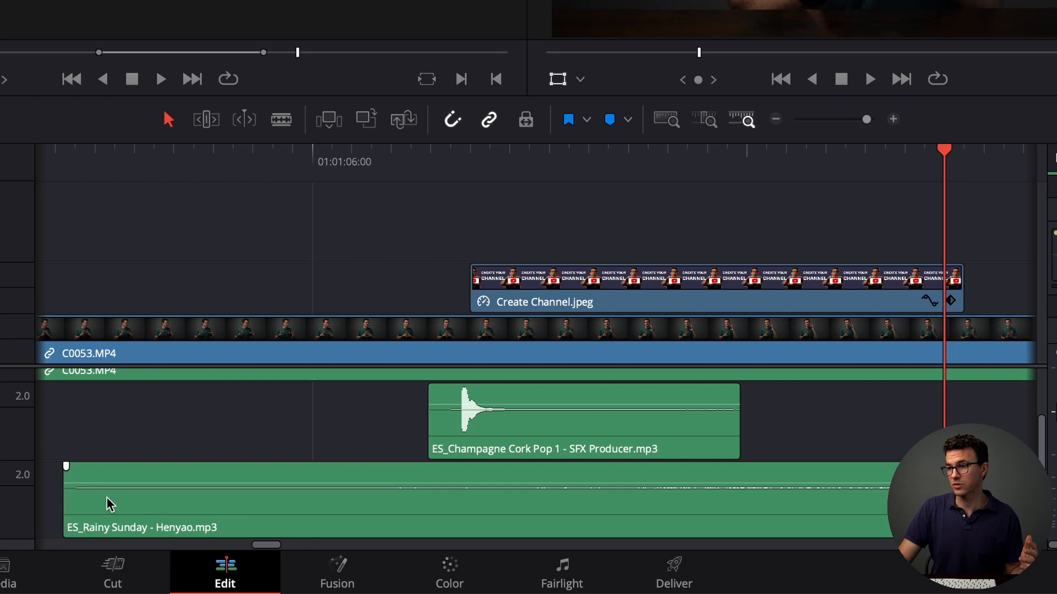
{"action": "scroll", "coordinate": [98, 497], "scroll_direction": "left", "scroll_amount": 5}
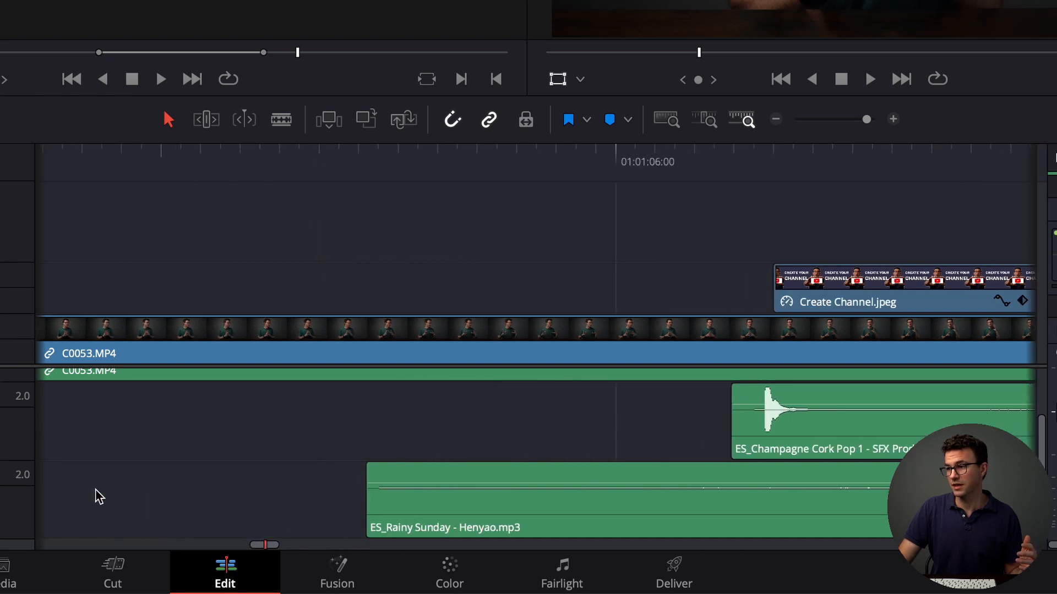
{"action": "left_click_drag", "start_coordinate": [461, 487], "coordinate": [199, 479]}
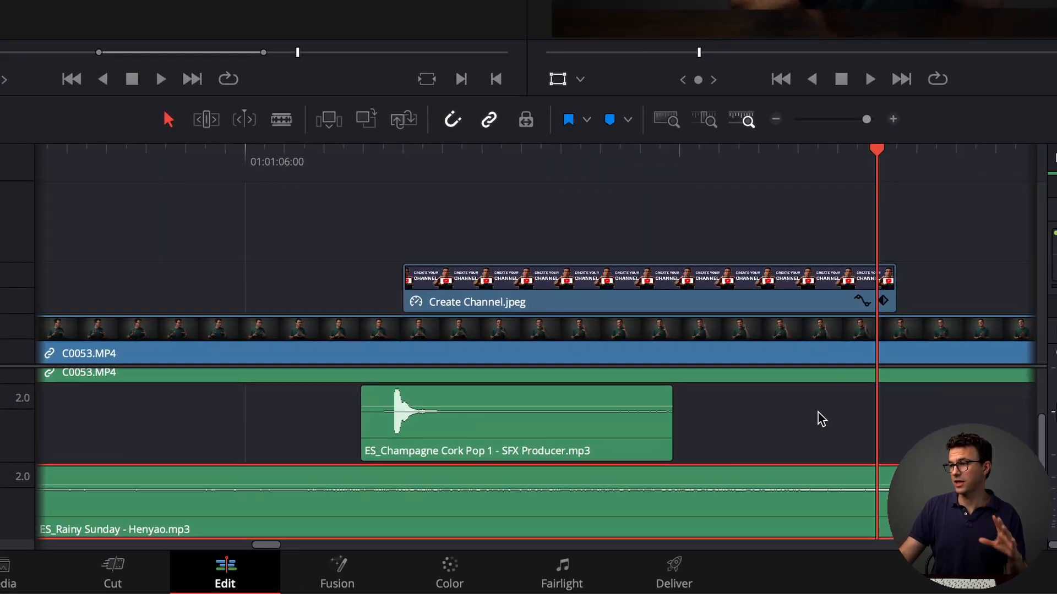
{"action": "scroll", "coordinate": [811, 487], "scroll_direction": "right", "scroll_amount": 2}
{"action": "scroll", "coordinate": [810, 487], "scroll_direction": "up", "scroll_amount": 2}
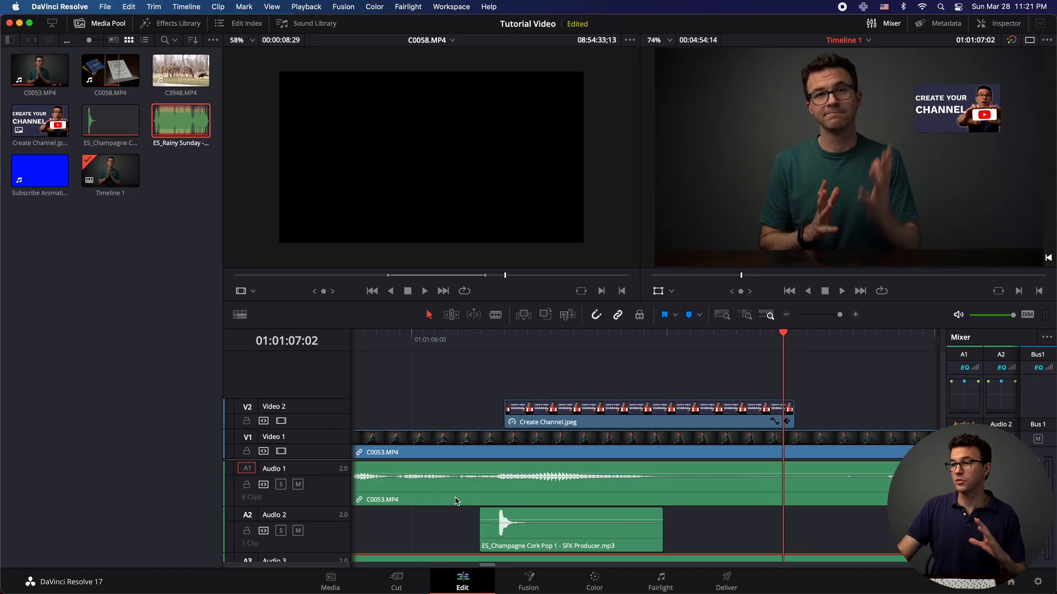
{"action": "scroll", "coordinate": [454, 500], "scroll_direction": "up", "scroll_amount": 5}
{"action": "scroll", "coordinate": [455, 501], "scroll_direction": "up", "scroll_amount": 3}
{"action": "scroll", "coordinate": [455, 501], "scroll_direction": "left", "scroll_amount": 1}
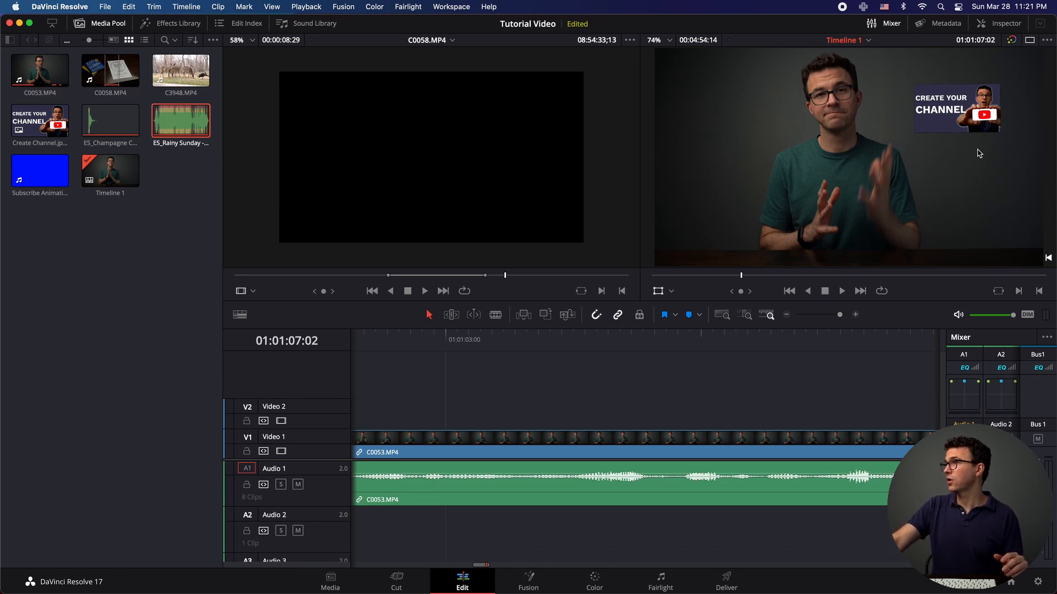
Hide the Mixer in the workspace, and show it again beside the timeline
{"action": "left_click", "coordinate": [451, 7]}
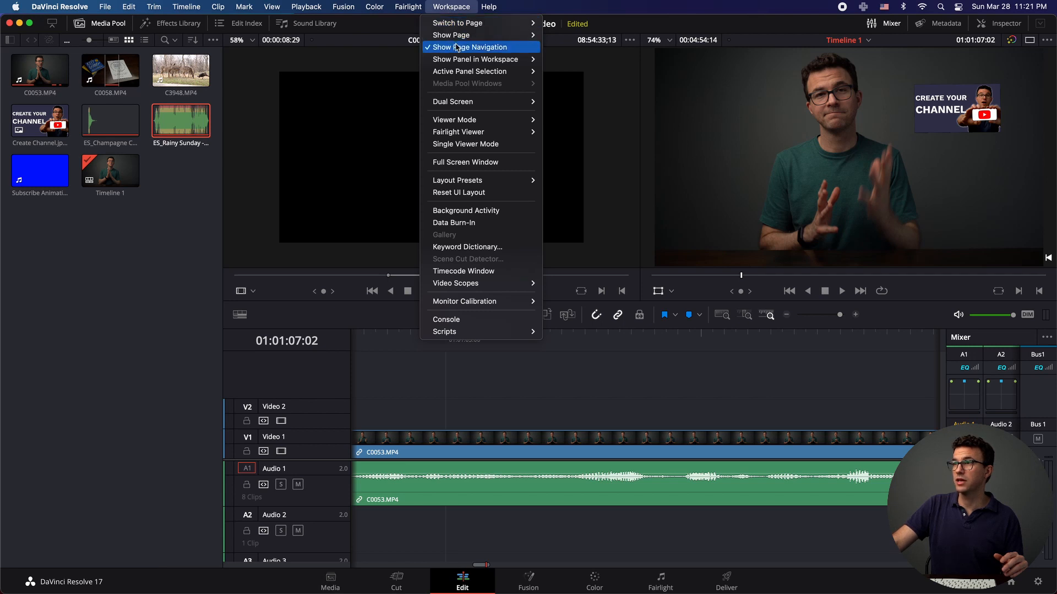
{"action": "mouse_move", "coordinate": [459, 55]}
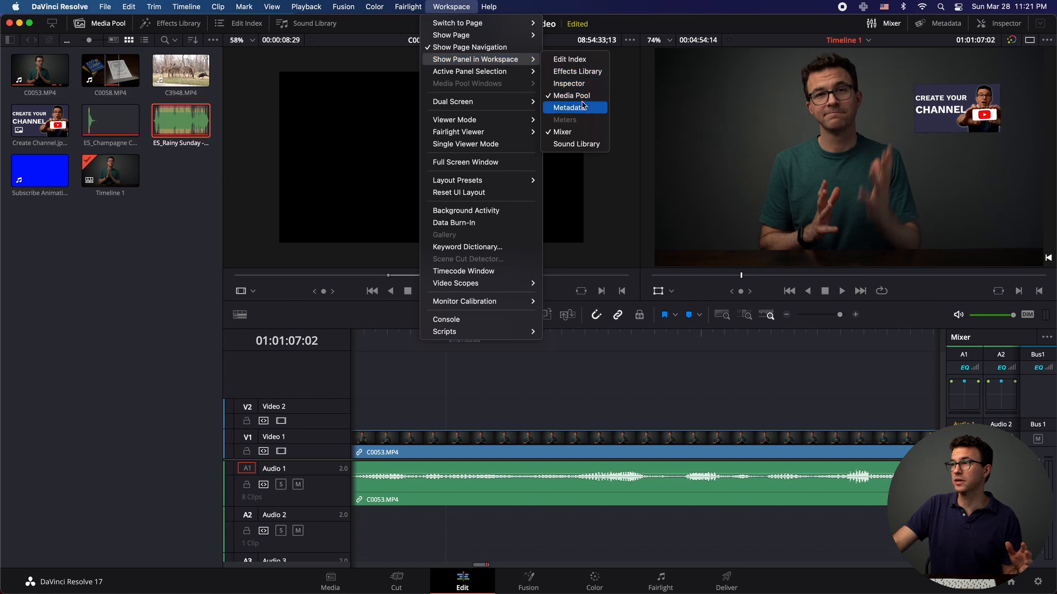
{"action": "left_click", "coordinate": [581, 131]}
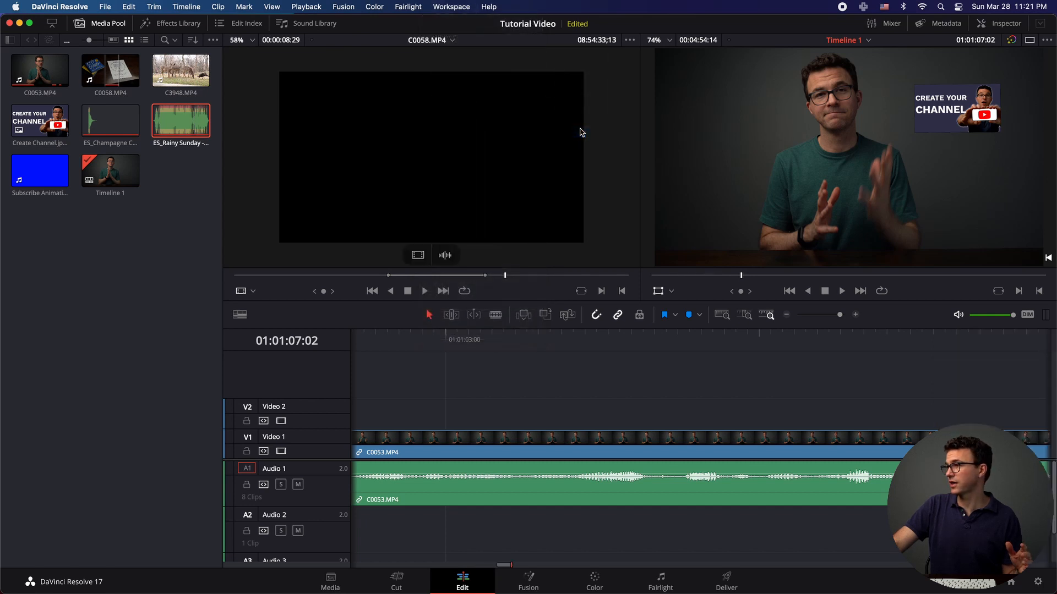
{"action": "left_click", "coordinate": [445, 7]}
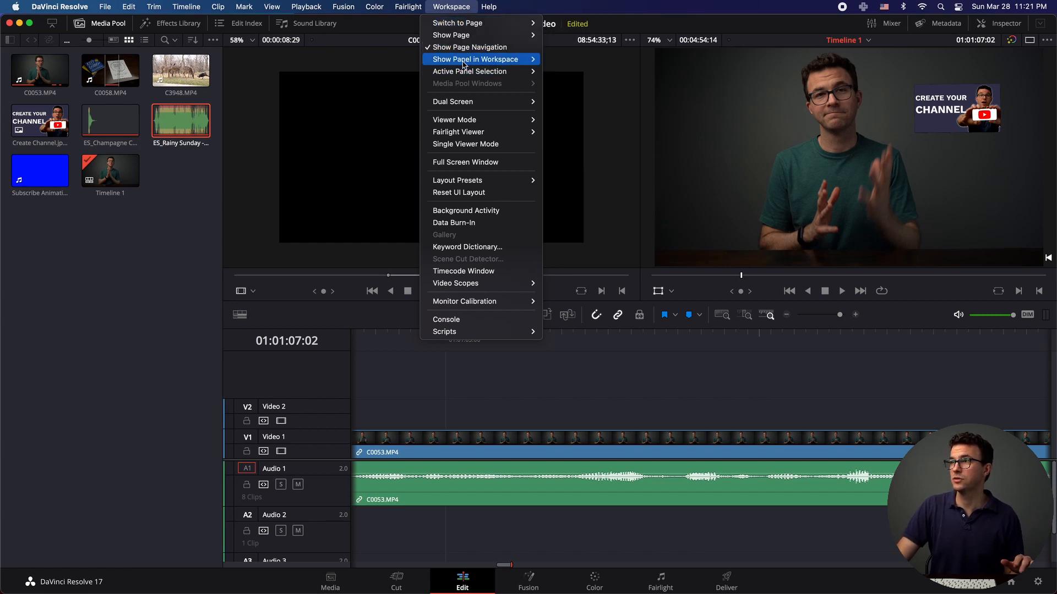
{"action": "mouse_move", "coordinate": [463, 64]}
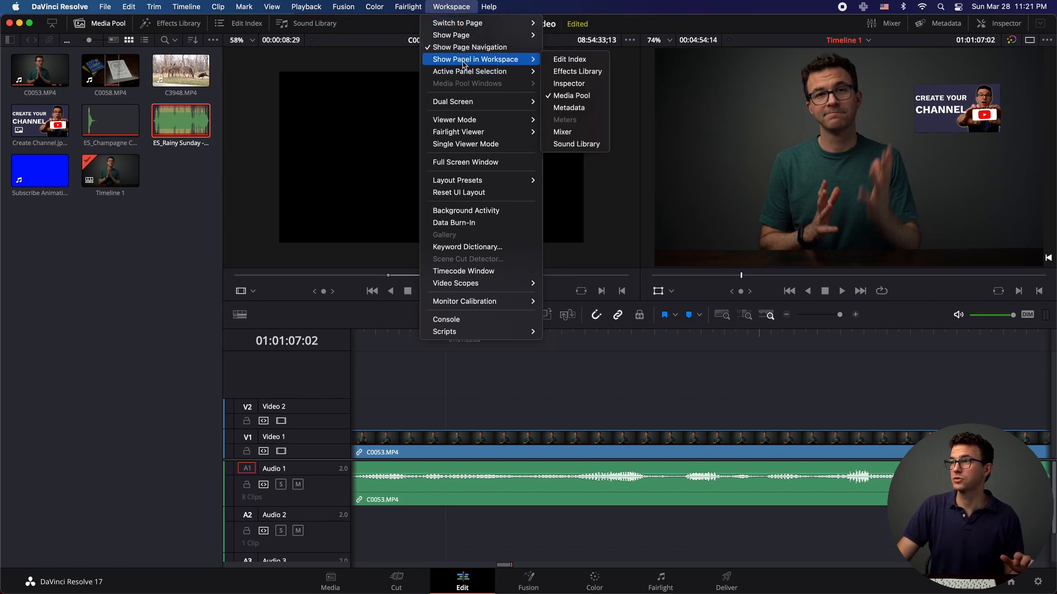
{"action": "left_click", "coordinate": [562, 132]}
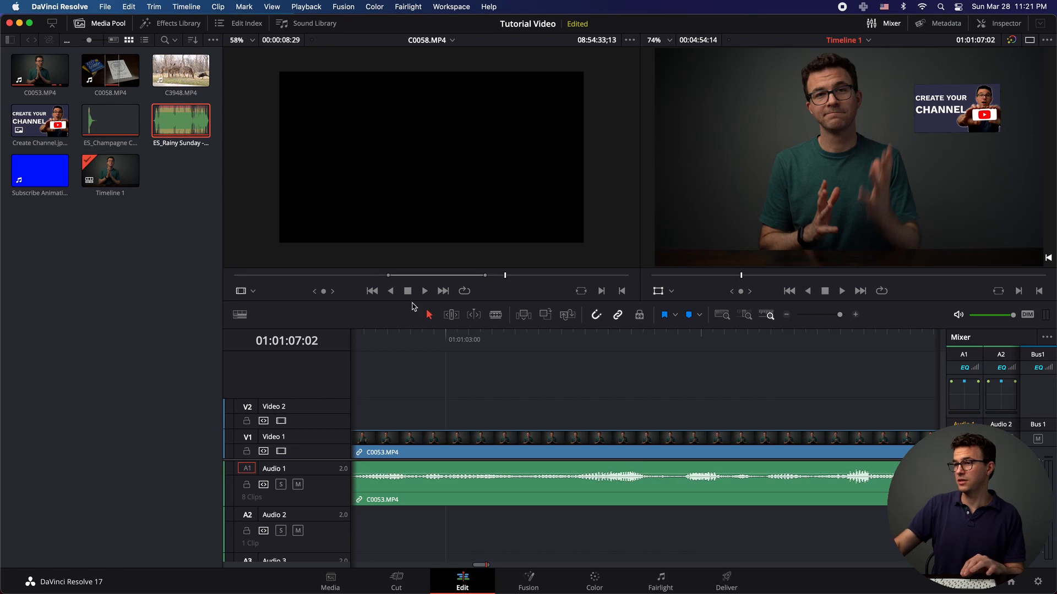
Play the timeline from shortly after 01:01:03:00 through the cork pop, and check the levels of all three audio tracks in the Mixer
{"action": "left_click", "coordinate": [496, 343]}
{"action": "key", "text": "space"}
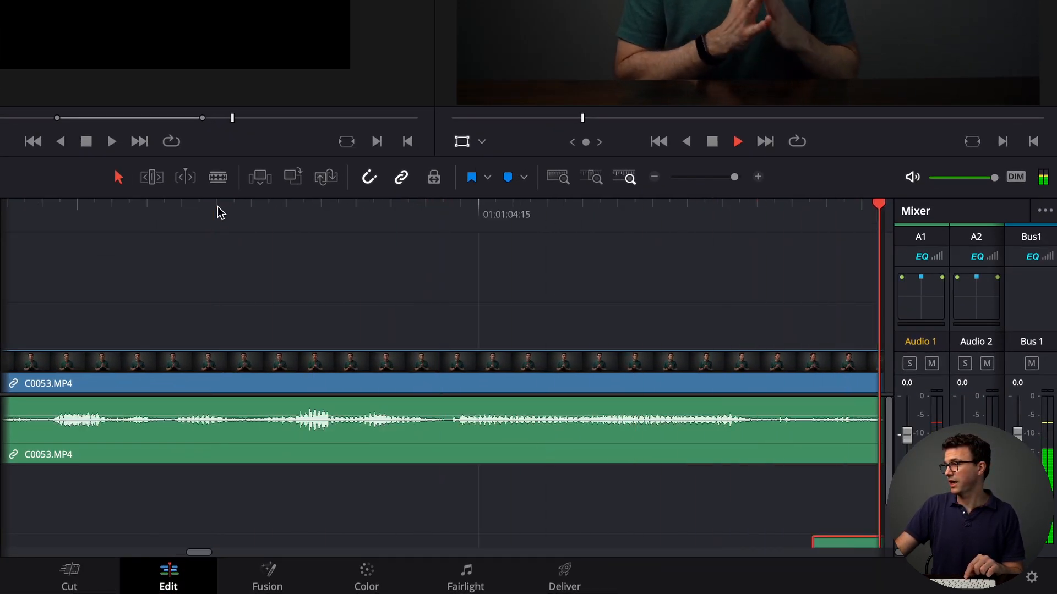
{"action": "key", "text": "space"}
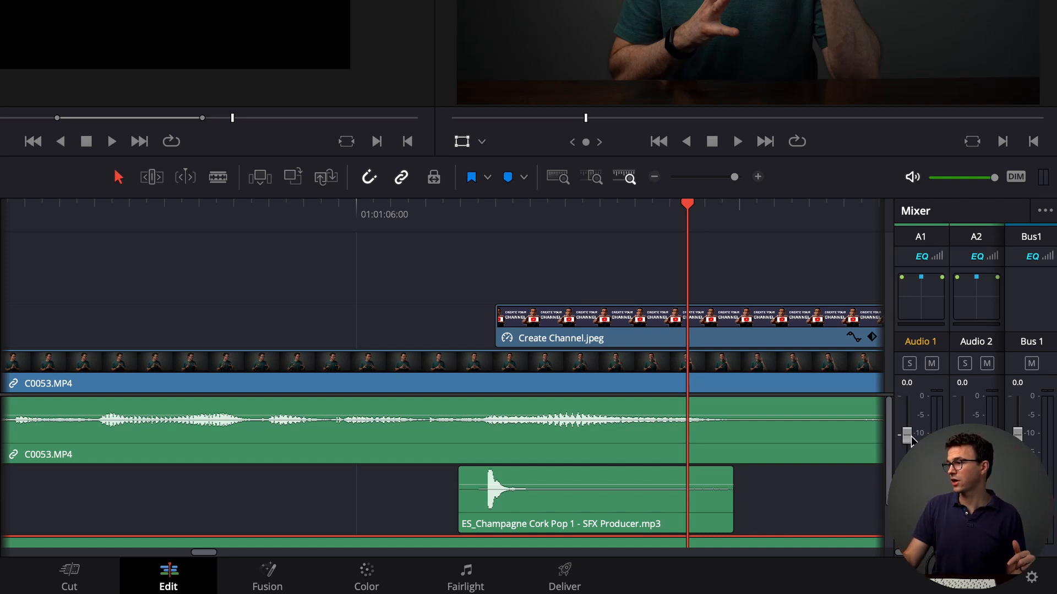
{"action": "scroll", "coordinate": [948, 467], "scroll_direction": "right", "scroll_amount": 3}
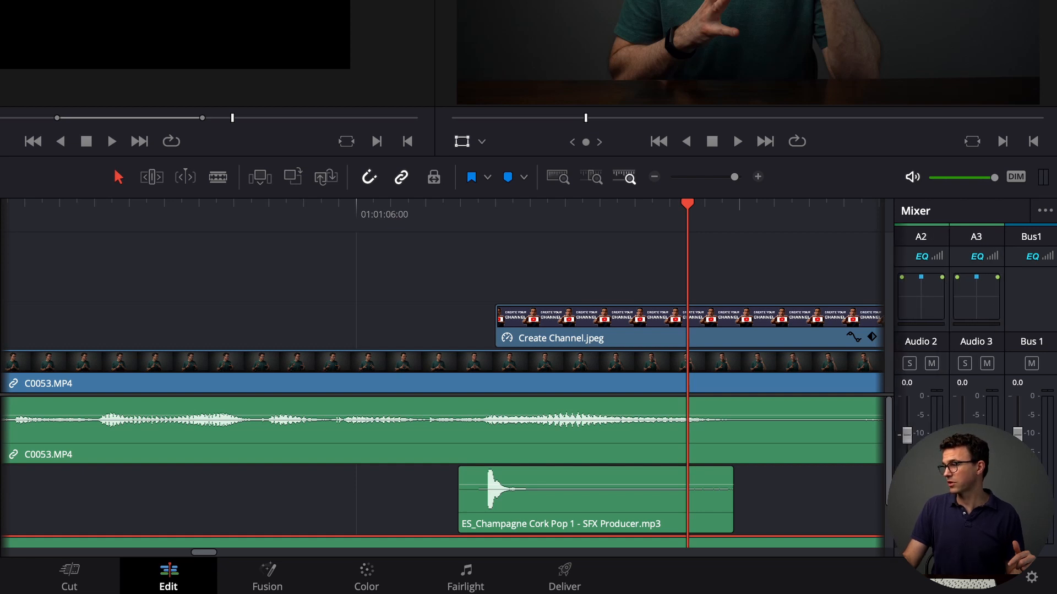
Adjust the audio volume of the long C0053.MP4 clip on Audio 1, trying about 12 dB before reducing it to about 1.3 dB
{"action": "scroll", "coordinate": [936, 440], "scroll_direction": "left", "scroll_amount": 3}
{"action": "scroll", "coordinate": [291, 405], "scroll_direction": "left", "scroll_amount": 3}
{"action": "scroll", "coordinate": [291, 406], "scroll_direction": "left", "scroll_amount": 6}
{"action": "scroll", "coordinate": [271, 415], "scroll_direction": "left", "scroll_amount": 3}
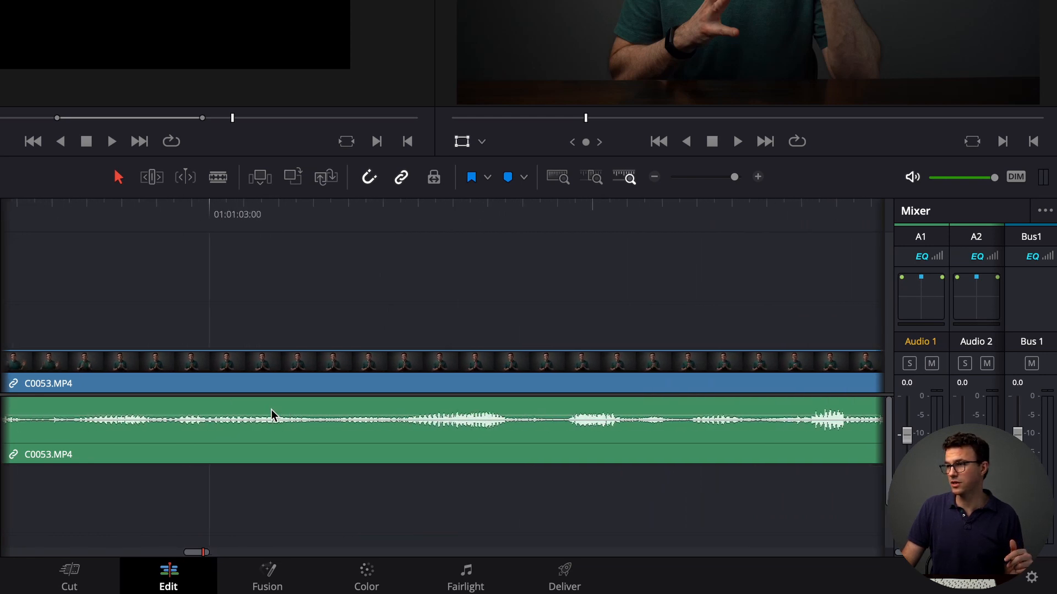
{"action": "left_click", "coordinate": [557, 179]}
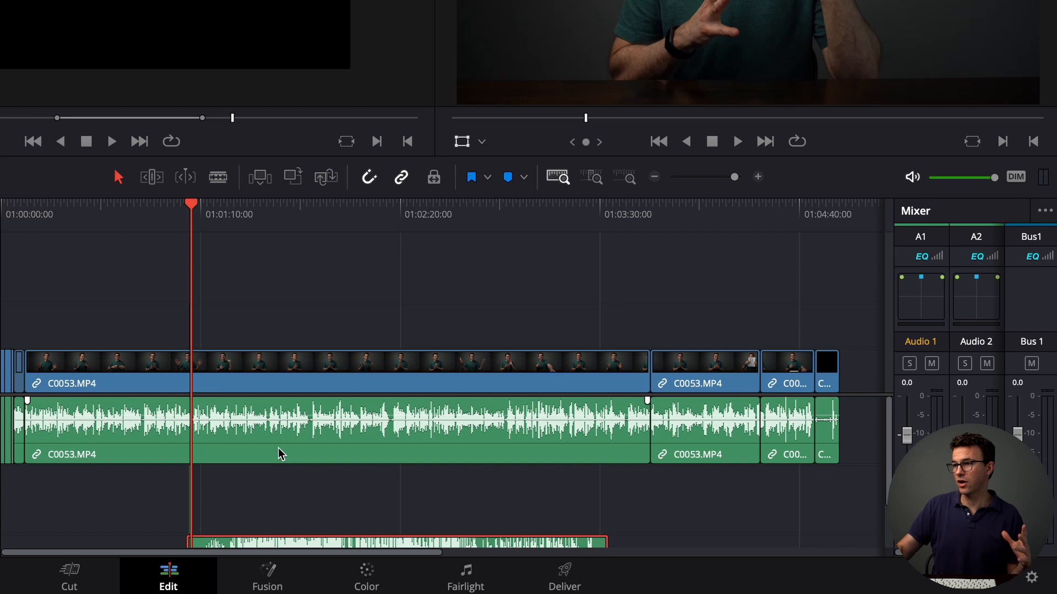
{"action": "left_click", "coordinate": [342, 422]}
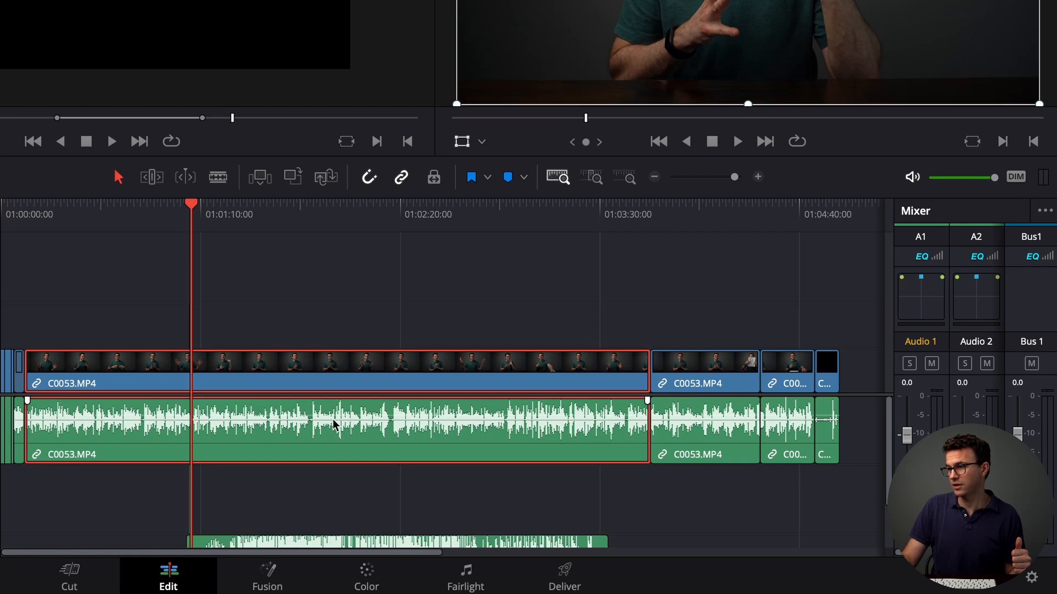
{"action": "left_click_drag", "start_coordinate": [135, 415], "coordinate": [142, 408]}
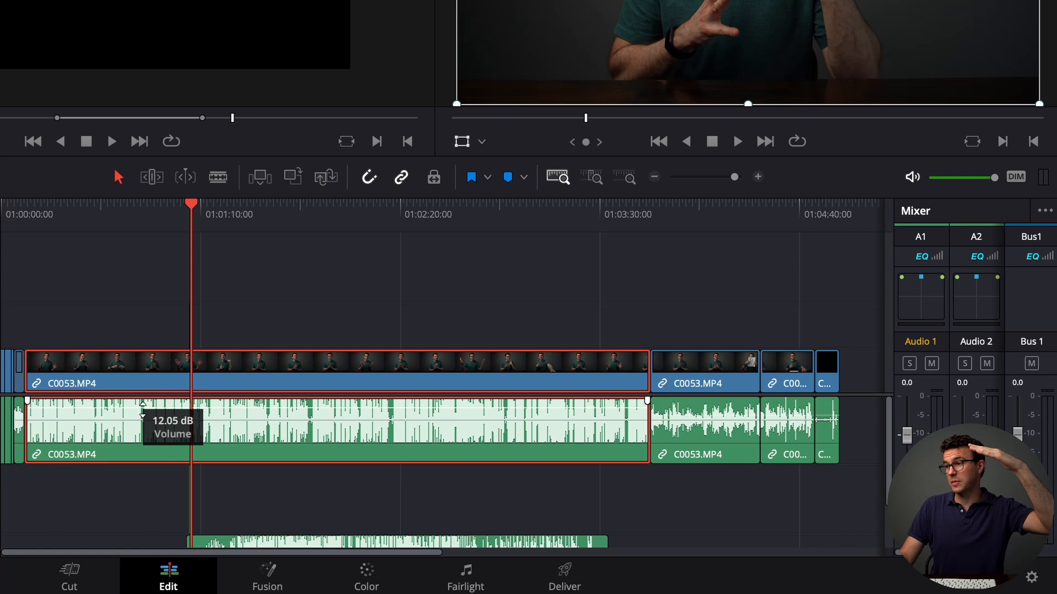
{"action": "left_click_drag", "start_coordinate": [143, 410], "coordinate": [142, 415]}
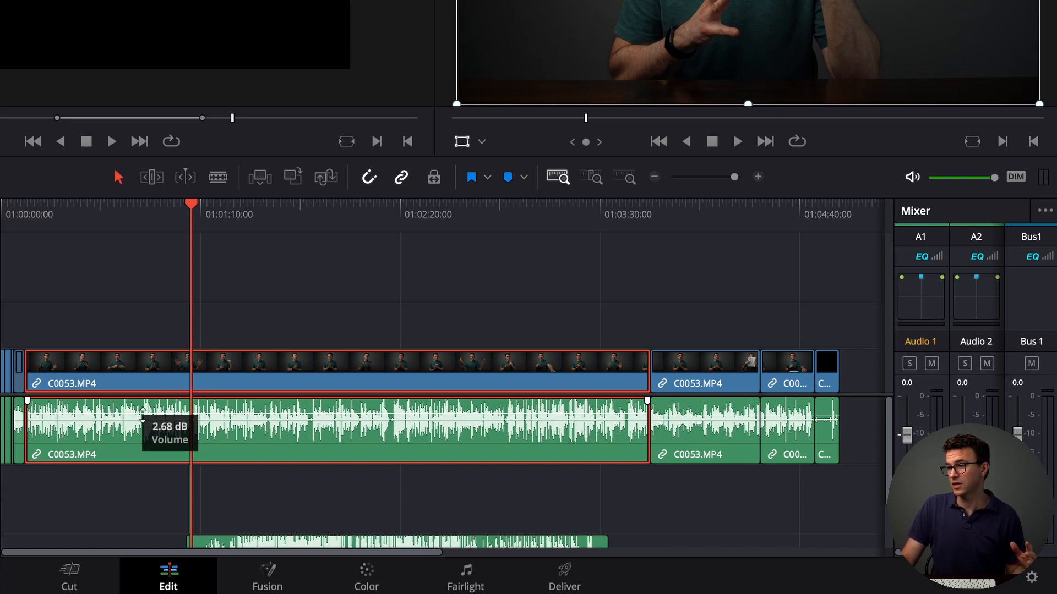
{"action": "left_click_drag", "start_coordinate": [142, 415], "coordinate": [142, 416]}
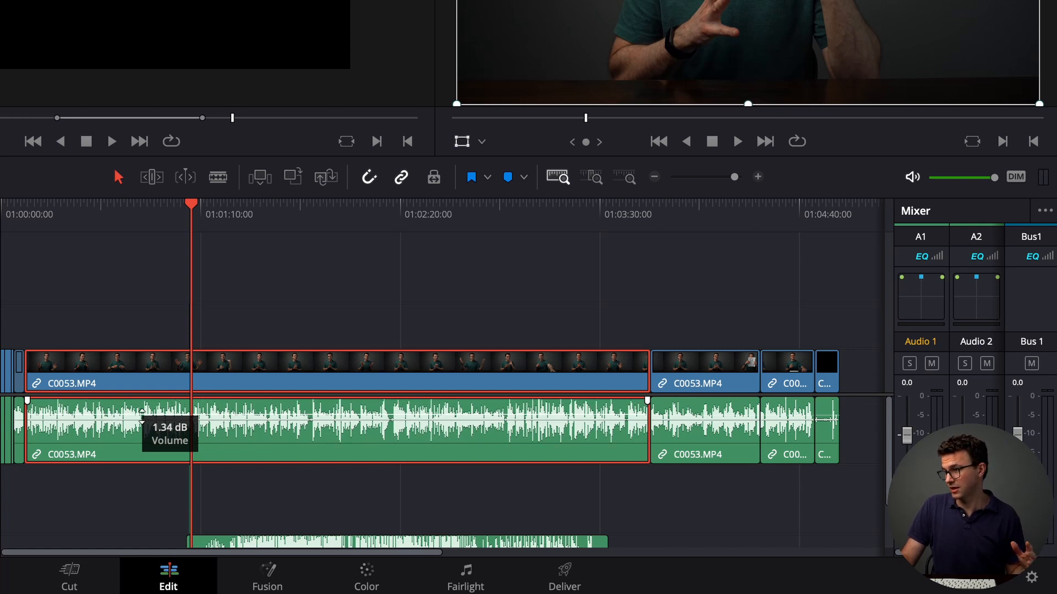
{"action": "left_click_drag", "start_coordinate": [142, 416], "coordinate": [143, 416]}
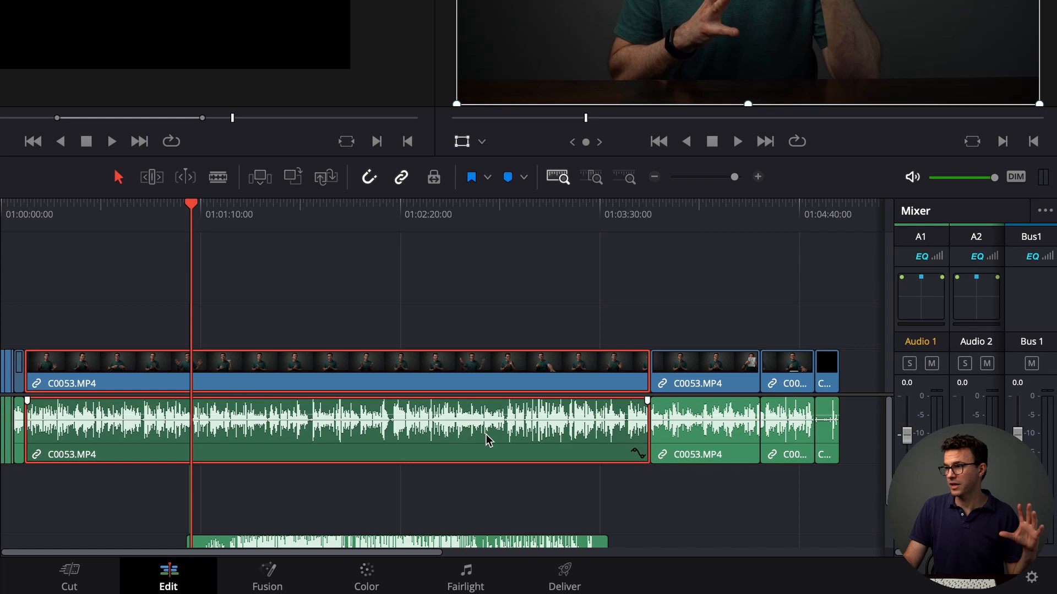
Play the timeline from partway through ES_Rainy Sunday - Henyao.mp3 to hear how loud the music is against the speech
{"action": "scroll", "coordinate": [486, 440], "scroll_direction": "down", "scroll_amount": 3}
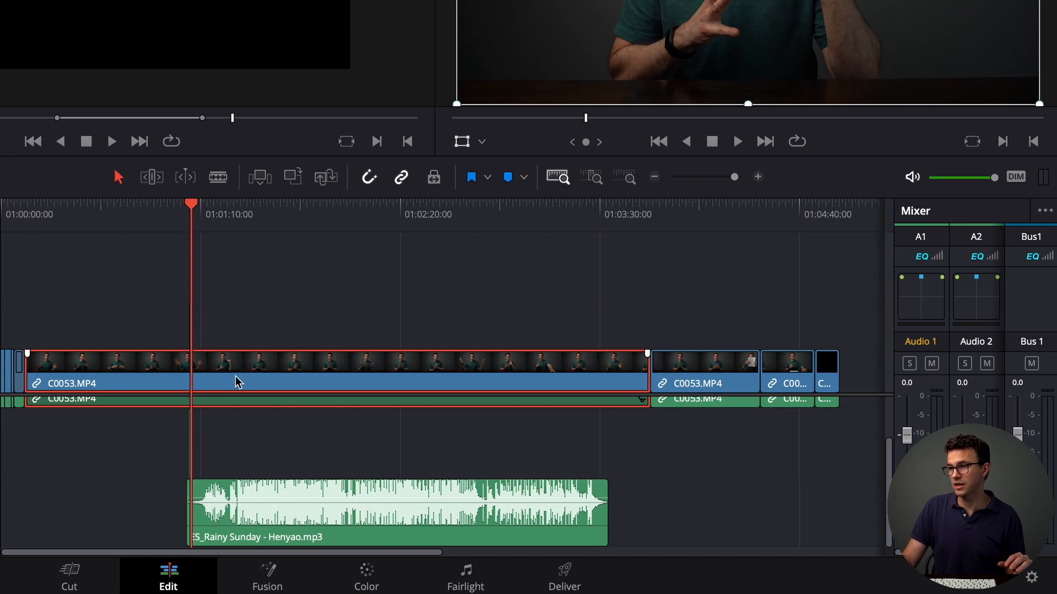
{"action": "left_click", "coordinate": [296, 212]}
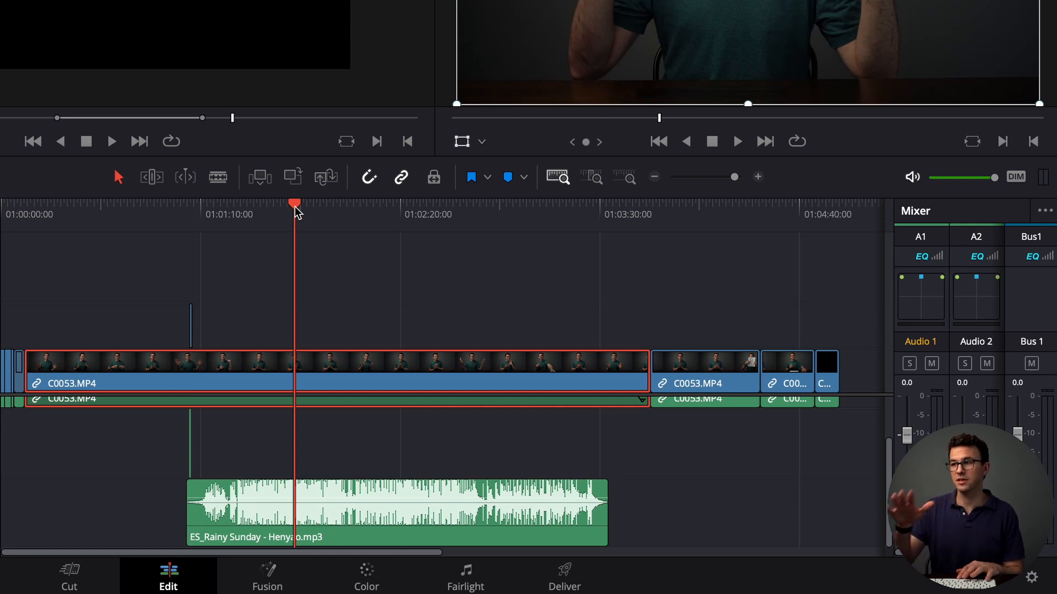
{"action": "key", "text": "space"}
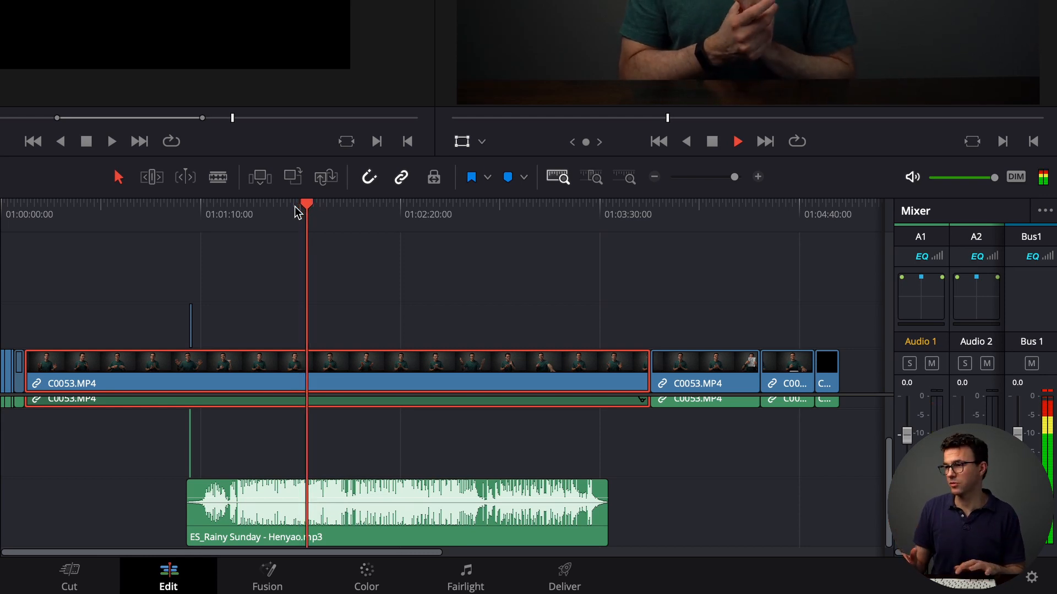
{"action": "key", "text": "space"}
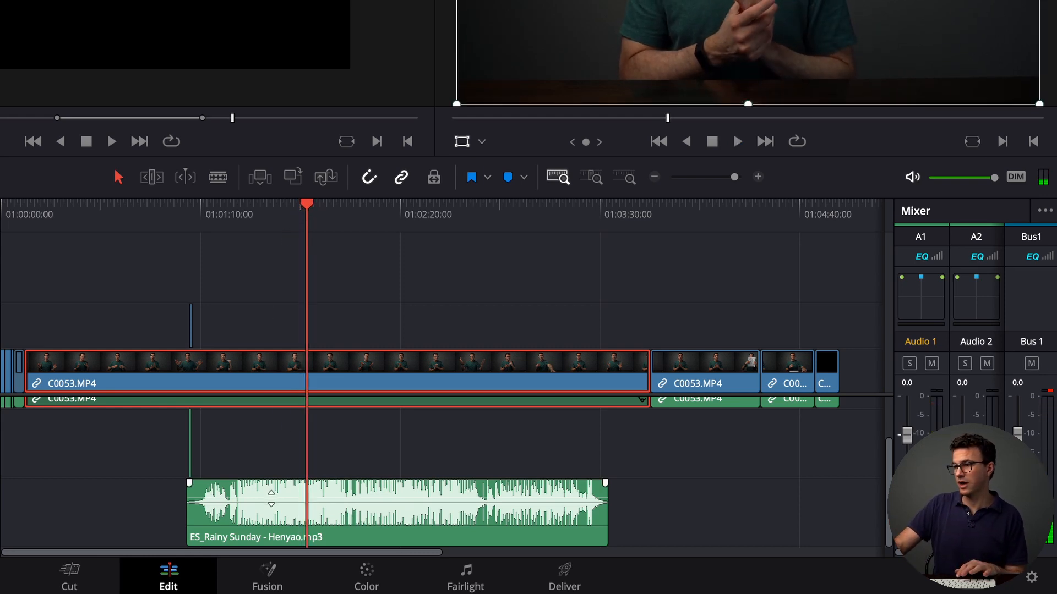
Set the Audio 3 level to +0.6, strongly lower the volume of the ES_Rainy Sunday - Henyao.mp3 clip, and play the mix
{"action": "scroll", "coordinate": [957, 406], "scroll_direction": "right", "scroll_amount": 1}
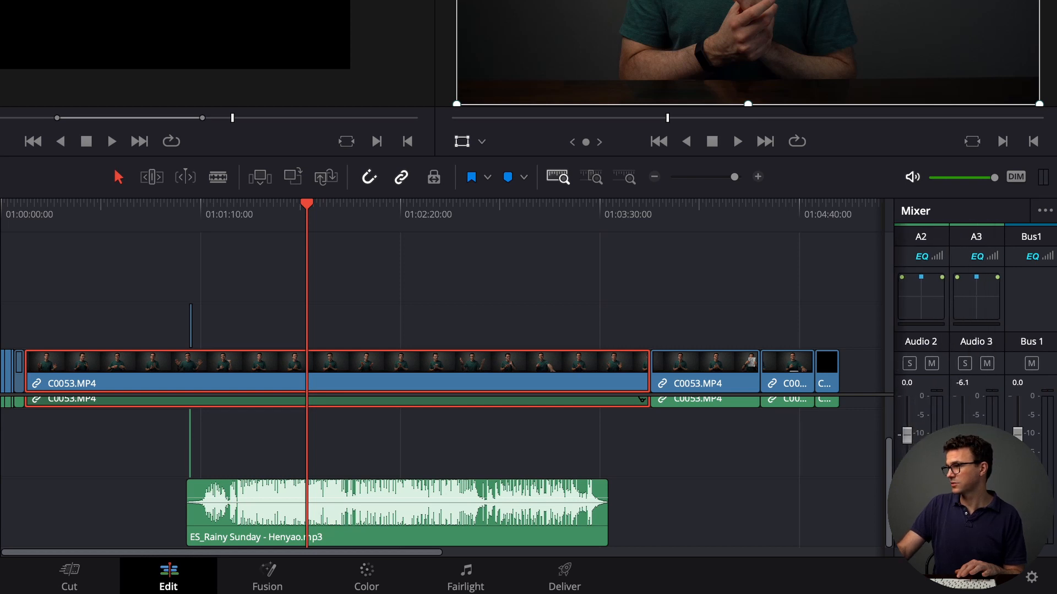
{"action": "left_click_drag", "start_coordinate": [962, 467], "coordinate": [962, 476]}
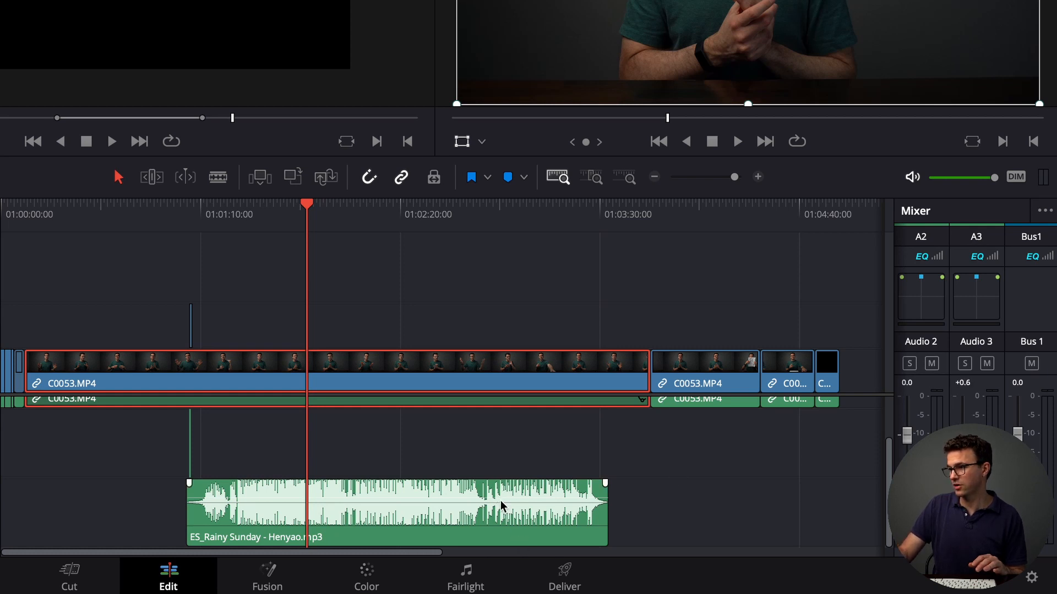
{"action": "left_click_drag", "start_coordinate": [500, 500], "coordinate": [499, 516]}
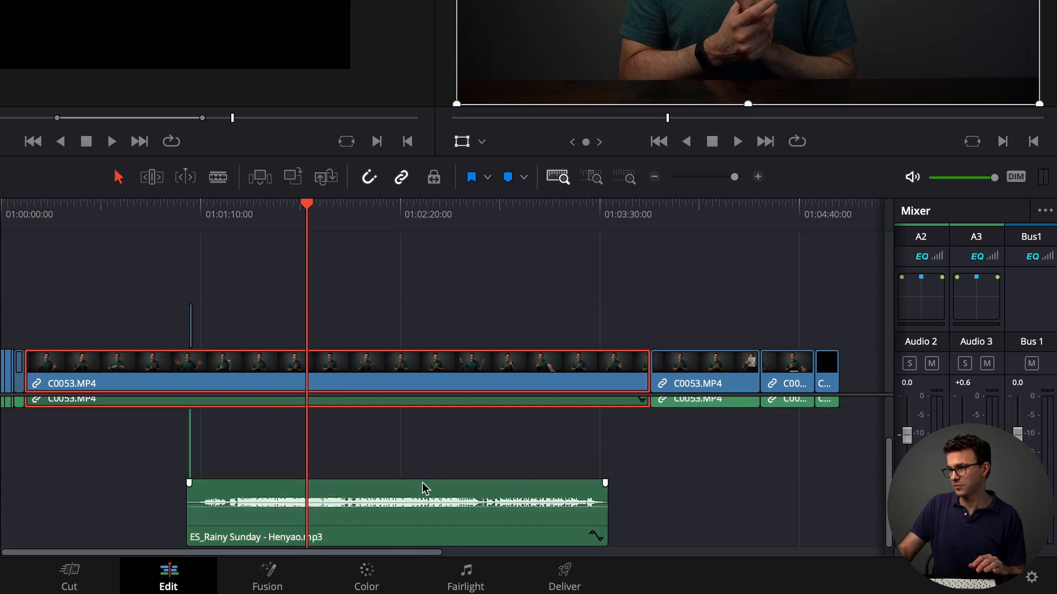
{"action": "key", "text": "space"}
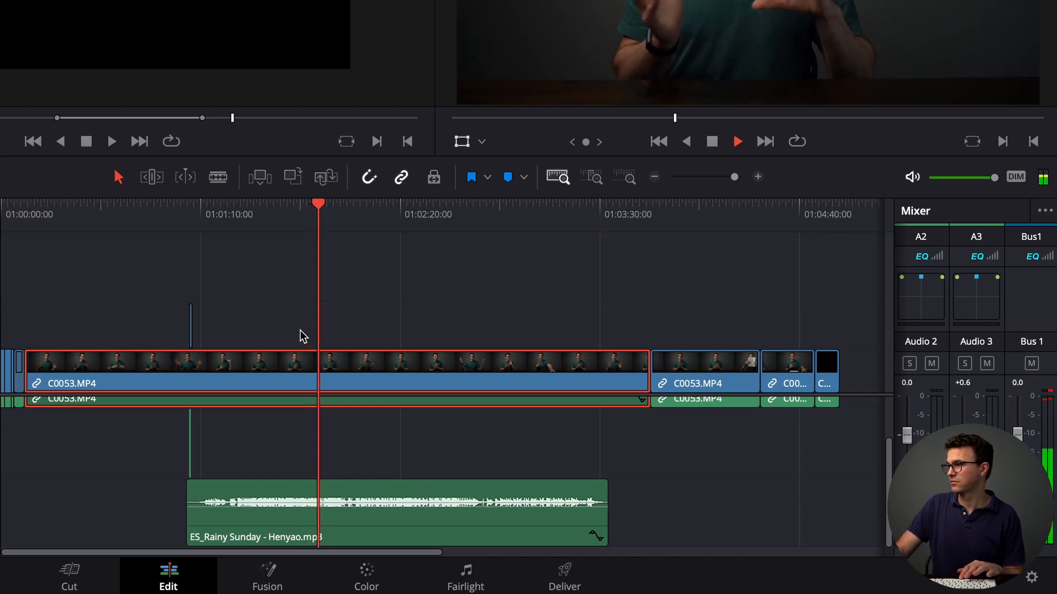
{"action": "key", "text": "space"}
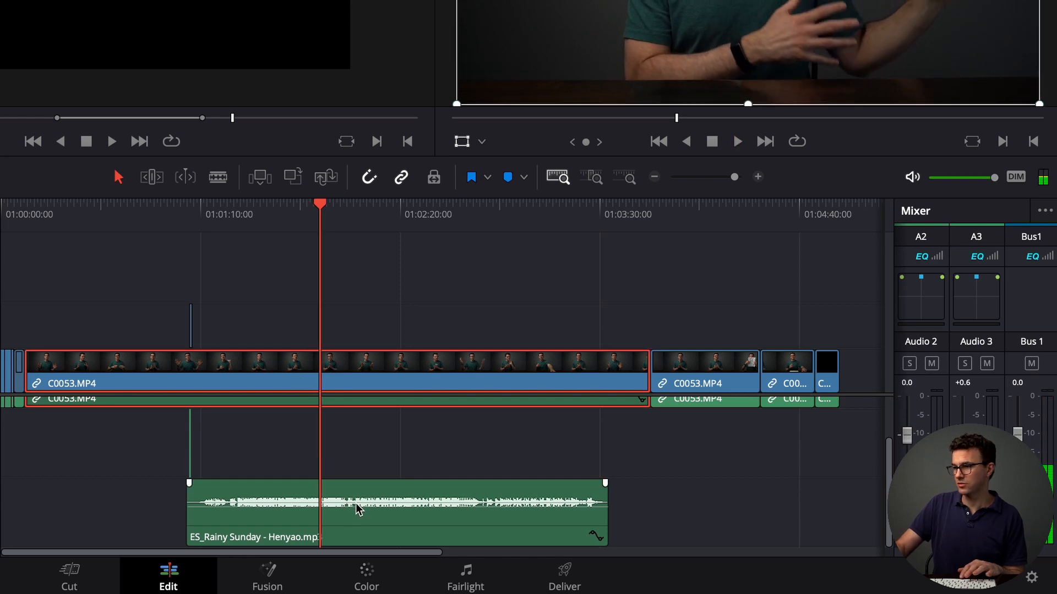
Lower the ES_Rainy Sunday - Henyao.mp3 clip's volume further and play the section to check the music under the speech
{"action": "left_click", "coordinate": [553, 505]}
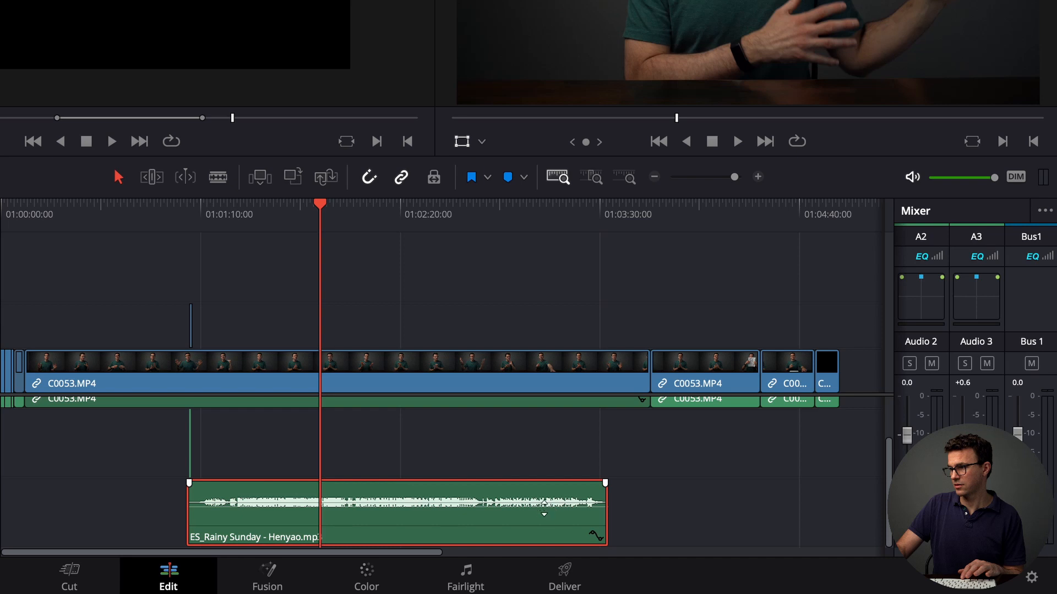
{"action": "left_click_drag", "start_coordinate": [542, 513], "coordinate": [540, 519]}
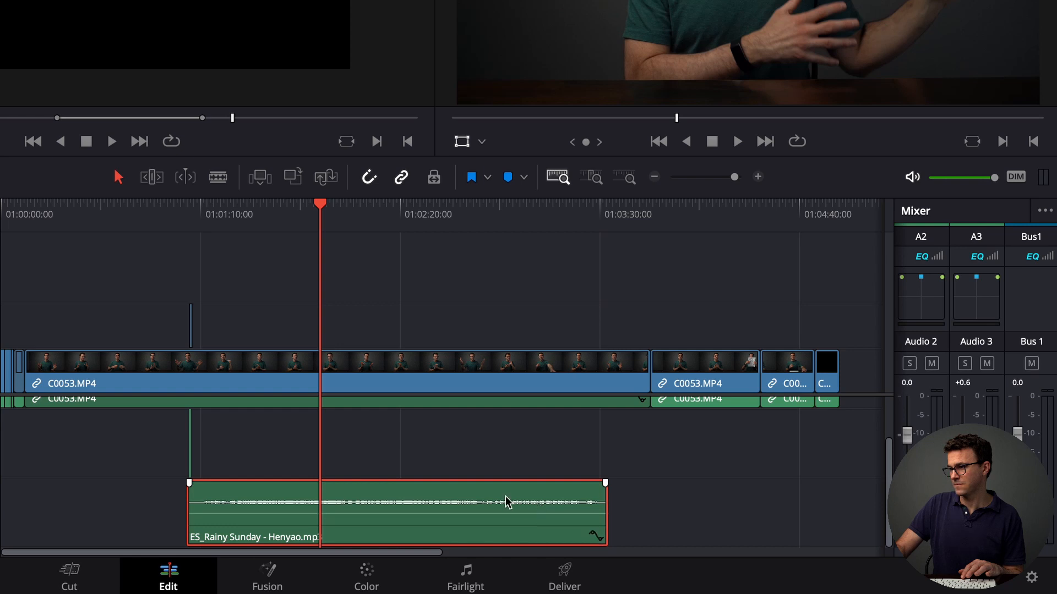
{"action": "key", "text": "space"}
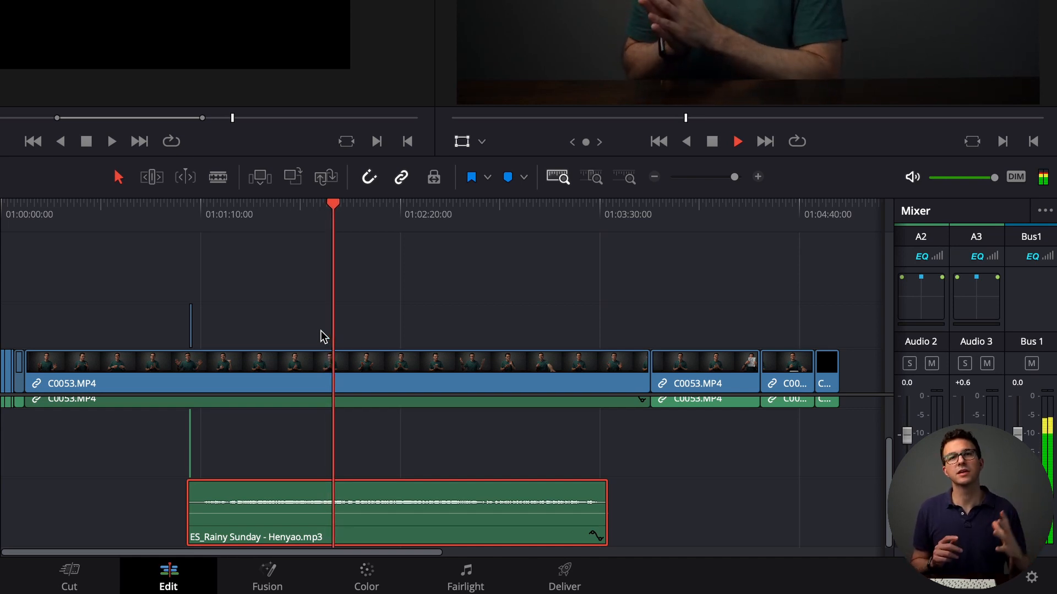
{"action": "key", "text": "space"}
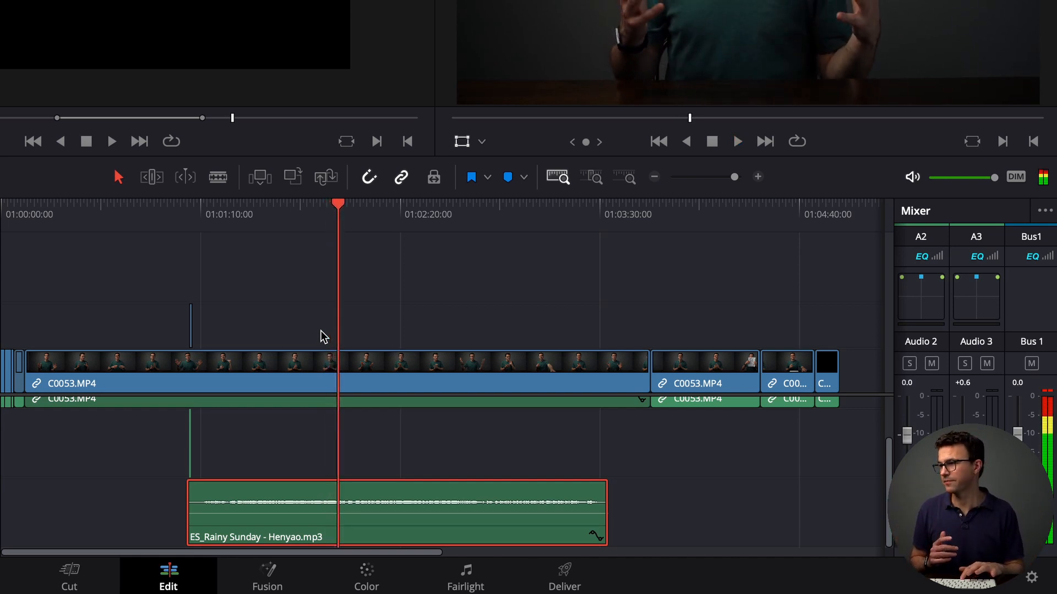
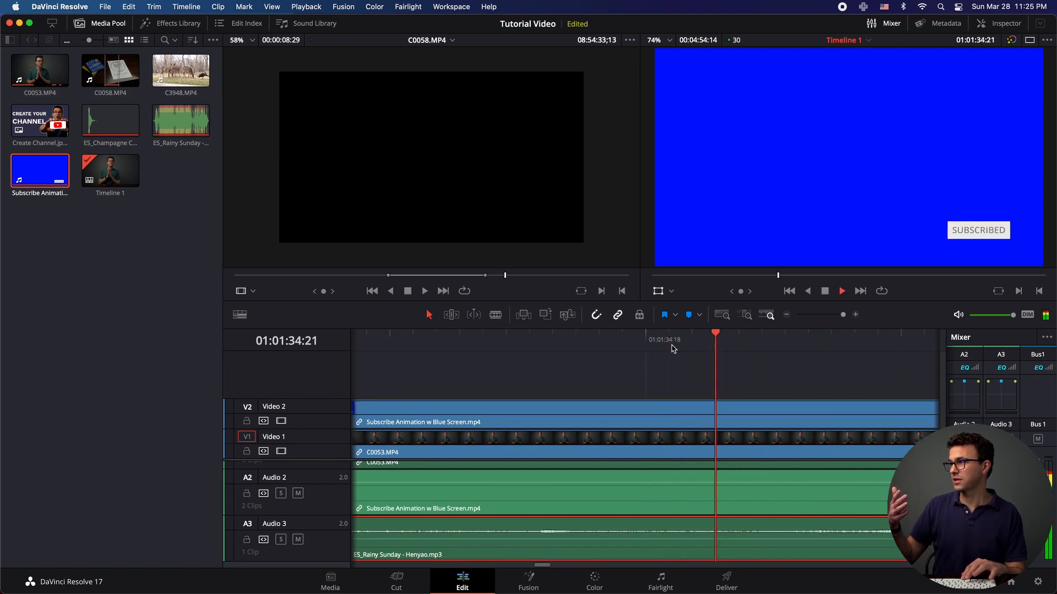
Stop playback and apply the Open FX 3D Keyer effect to the Subscribe Animation w Blue Screen.mp4 clip on Video 2
{"action": "key", "text": "space"}
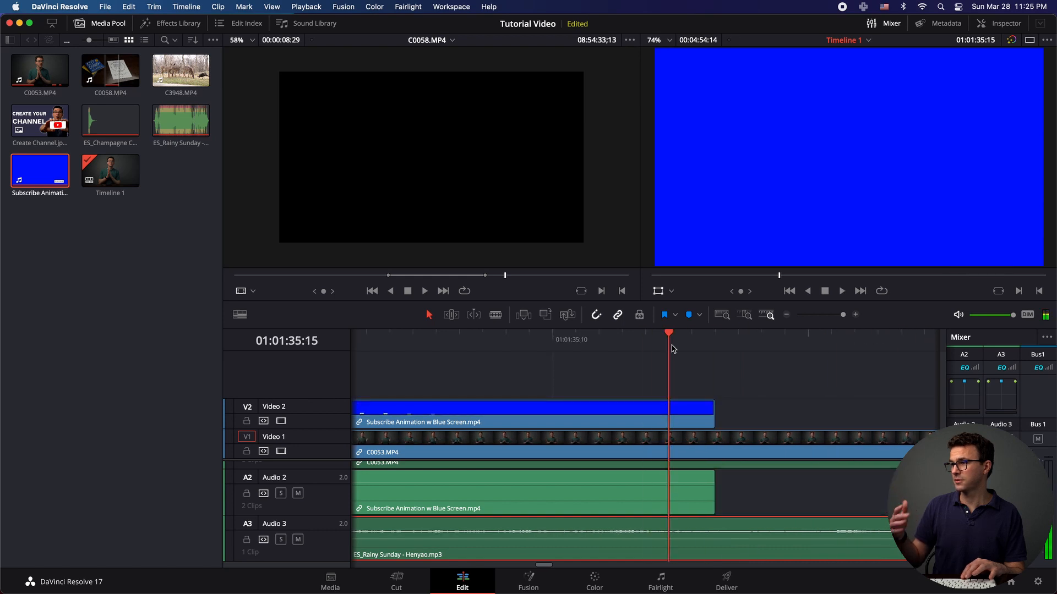
{"action": "left_click", "coordinate": [787, 315]}
{"action": "left_click", "coordinate": [786, 315]}
{"action": "left_click", "coordinate": [786, 316]}
{"action": "left_click", "coordinate": [786, 315]}
{"action": "left_click", "coordinate": [787, 316]}
{"action": "left_click", "coordinate": [621, 411]}
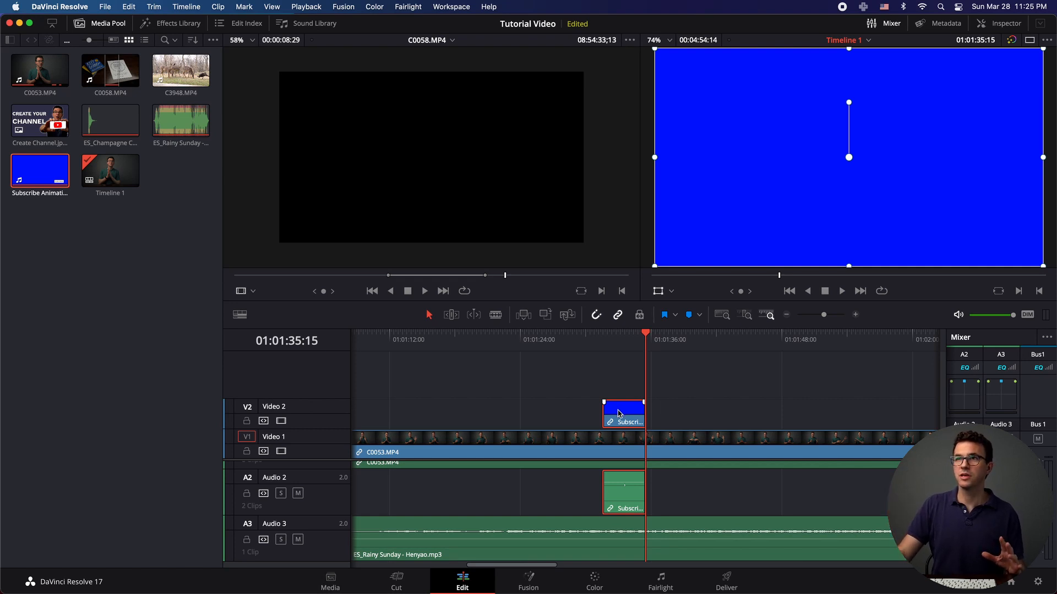
{"action": "left_click", "coordinate": [181, 29]}
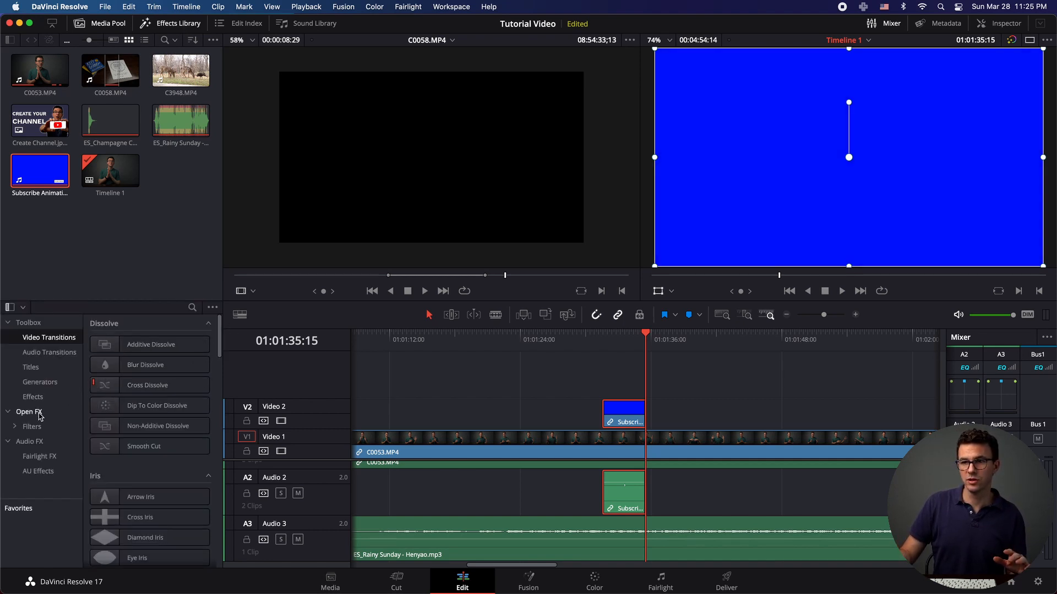
{"action": "left_click", "coordinate": [40, 414]}
{"action": "scroll", "coordinate": [132, 431], "scroll_direction": "down", "scroll_amount": 5}
{"action": "scroll", "coordinate": [132, 430], "scroll_direction": "down", "scroll_amount": 6}
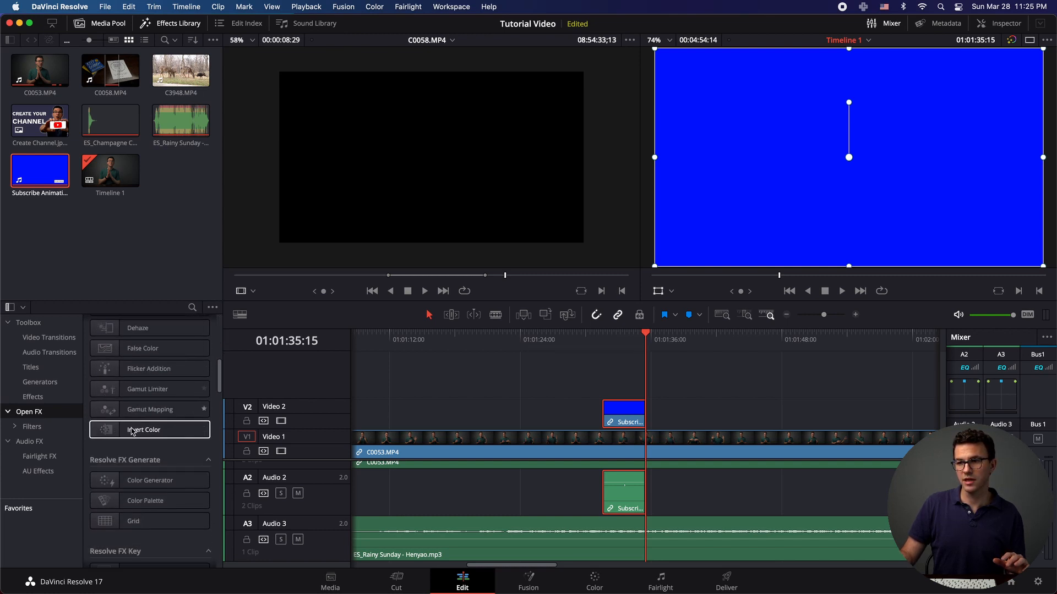
{"action": "scroll", "coordinate": [132, 431], "scroll_direction": "down", "scroll_amount": 3}
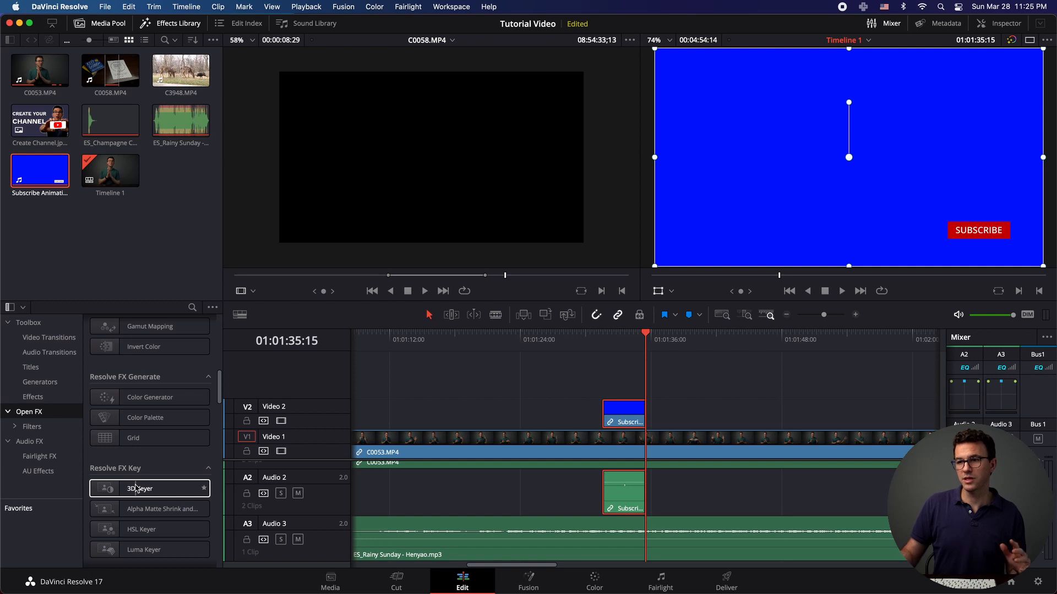
{"action": "left_click_drag", "start_coordinate": [136, 489], "coordinate": [628, 414]}
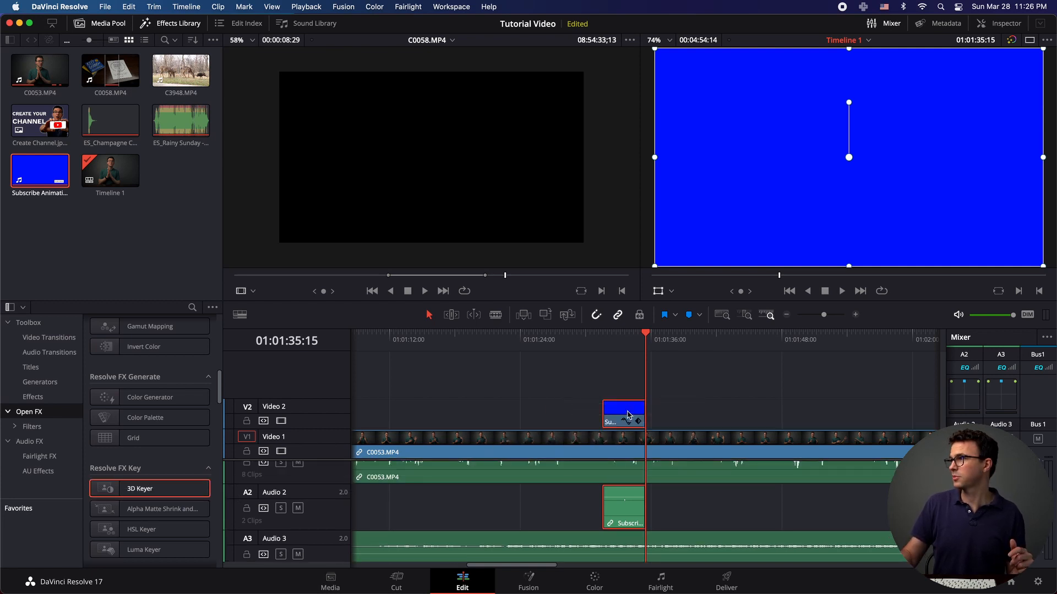
Key out the blue background of the subscribe animation by drawing a sampling stroke over it with the Open FX Overlay
{"action": "left_click", "coordinate": [670, 293]}
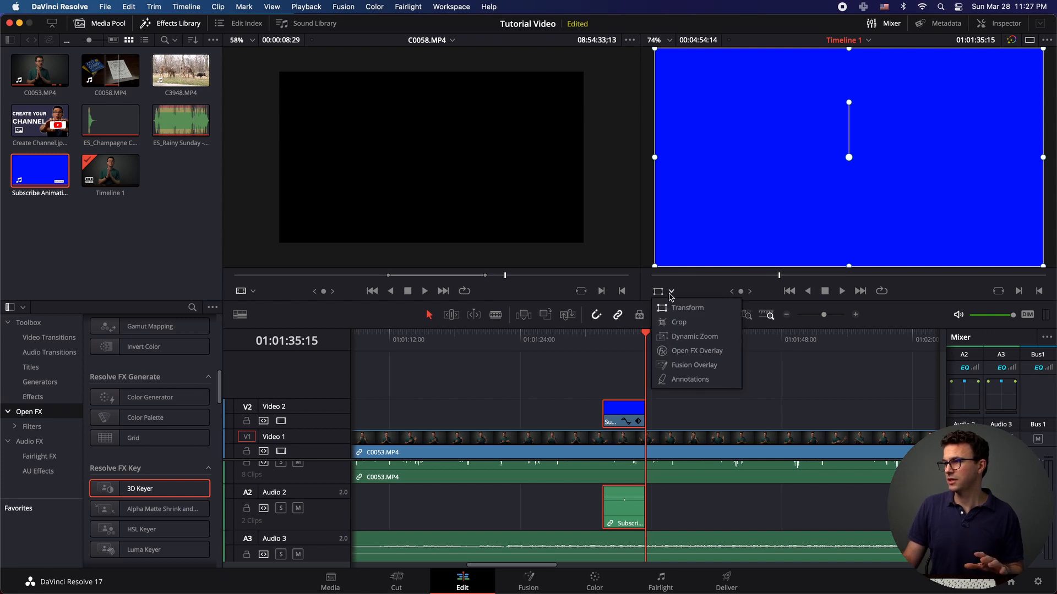
{"action": "left_click", "coordinate": [682, 351]}
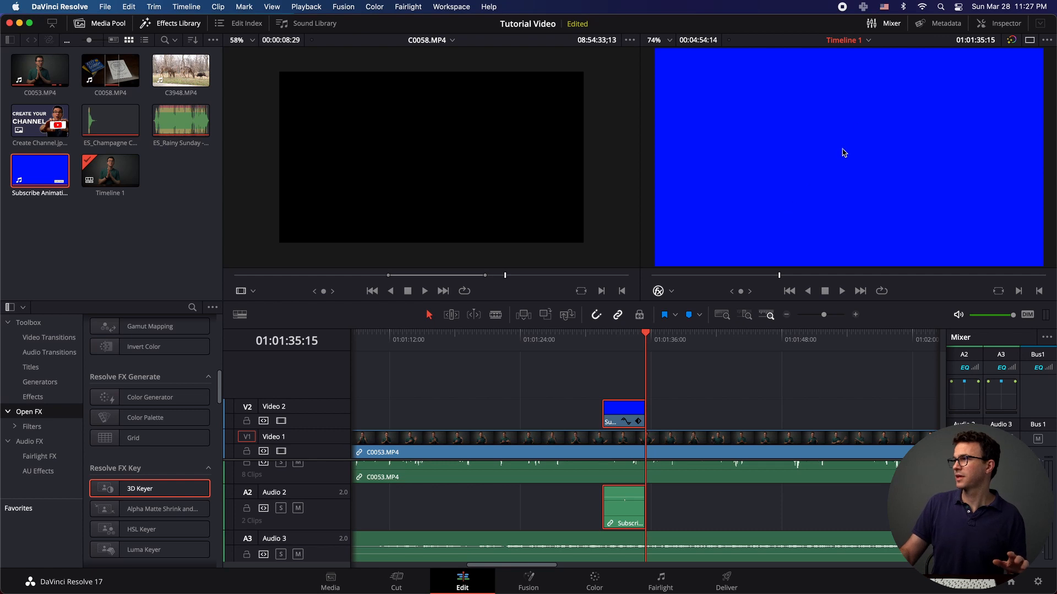
{"action": "left_click", "coordinate": [981, 27]}
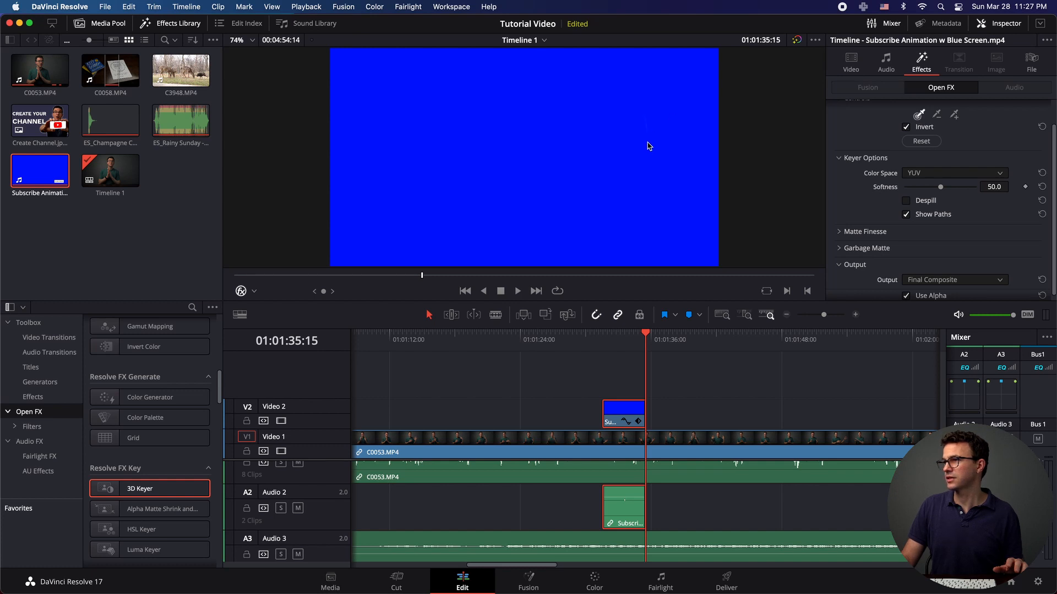
{"action": "left_click_drag", "start_coordinate": [644, 115], "coordinate": [631, 179]}
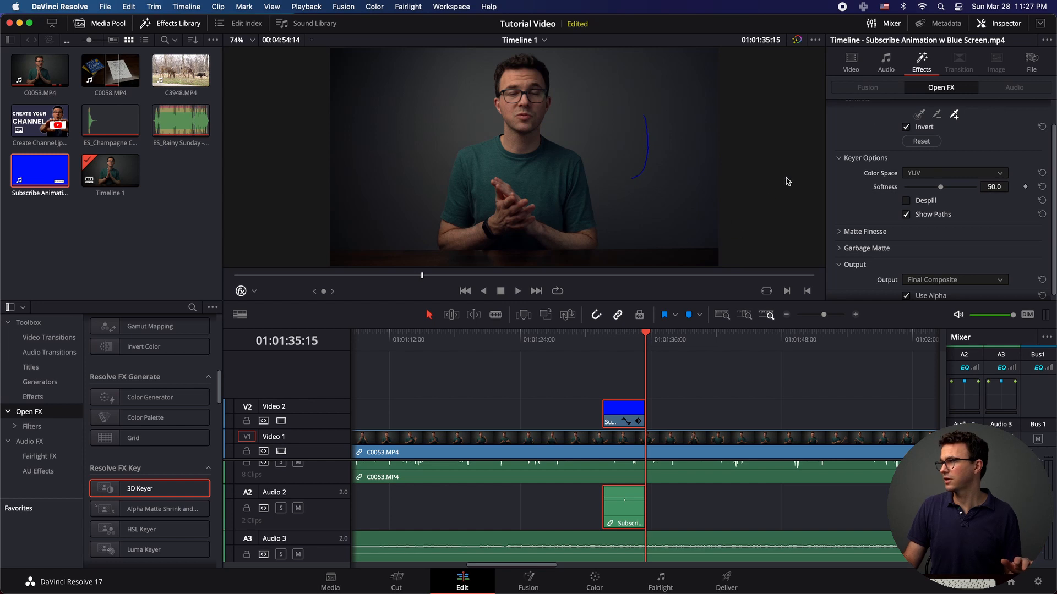
{"action": "left_click", "coordinate": [992, 24]}
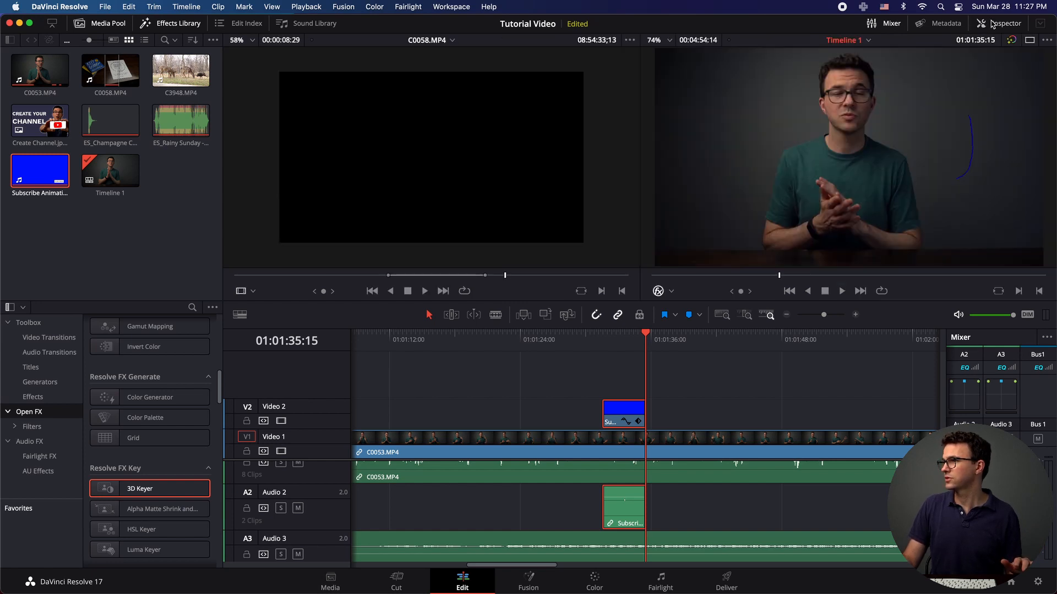
Switch the viewer overlay back to Transform and play the timeline across the keyed subscribe animation
{"action": "scroll", "coordinate": [508, 254], "scroll_direction": "down", "scroll_amount": 1}
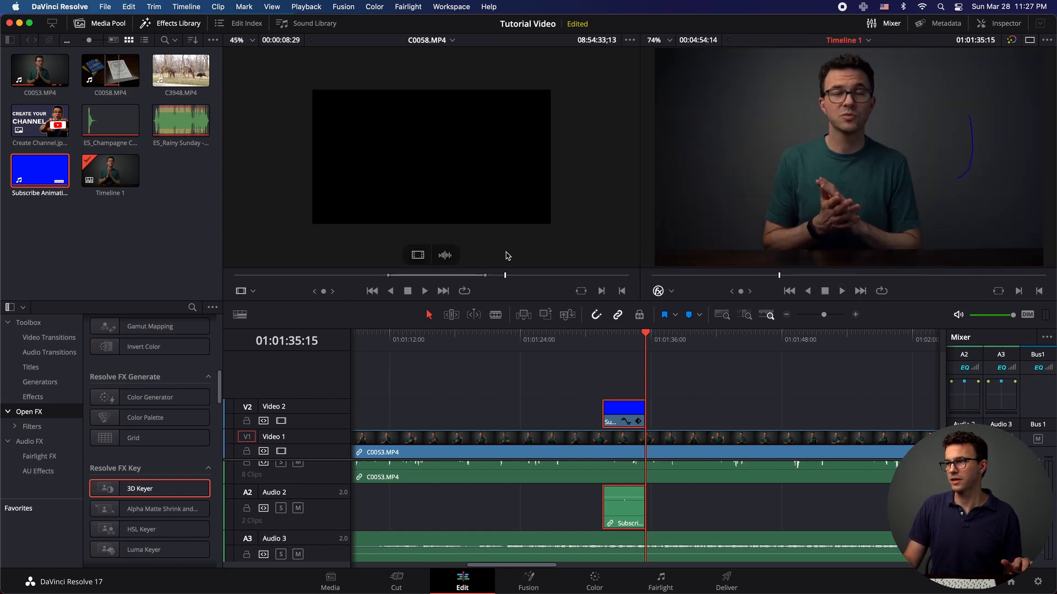
{"action": "left_click", "coordinate": [672, 293]}
{"action": "left_click", "coordinate": [670, 307]}
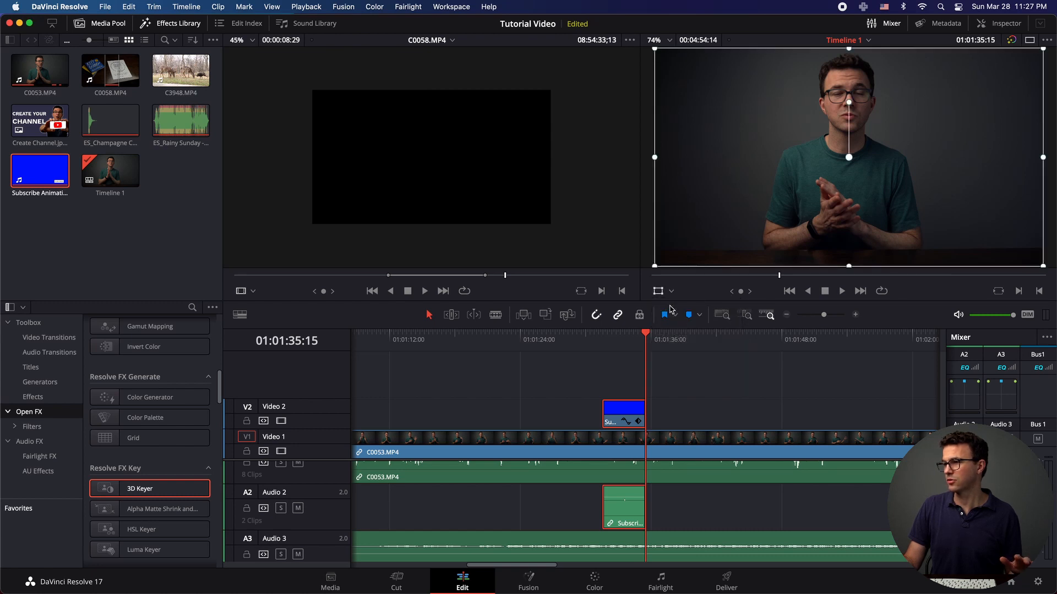
{"action": "left_click", "coordinate": [591, 341]}
{"action": "key", "text": "space"}
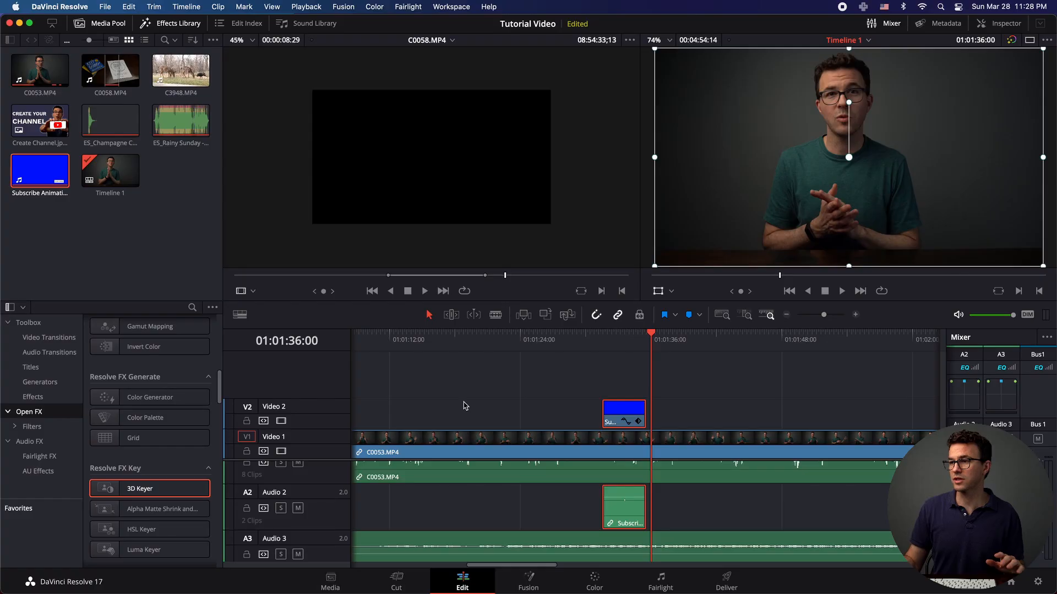
Add a Left Lower Third title on Video 2 starting at 01:00:17:02, above the long C0053.MP4 clip
{"action": "scroll", "coordinate": [465, 406], "scroll_direction": "left", "scroll_amount": 10}
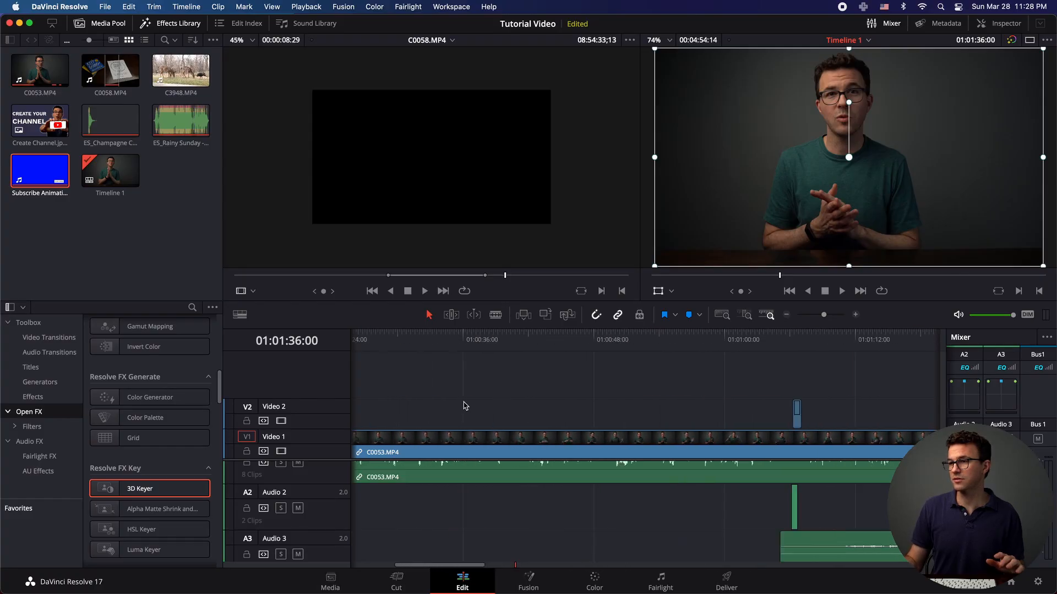
{"action": "left_click", "coordinate": [722, 314]}
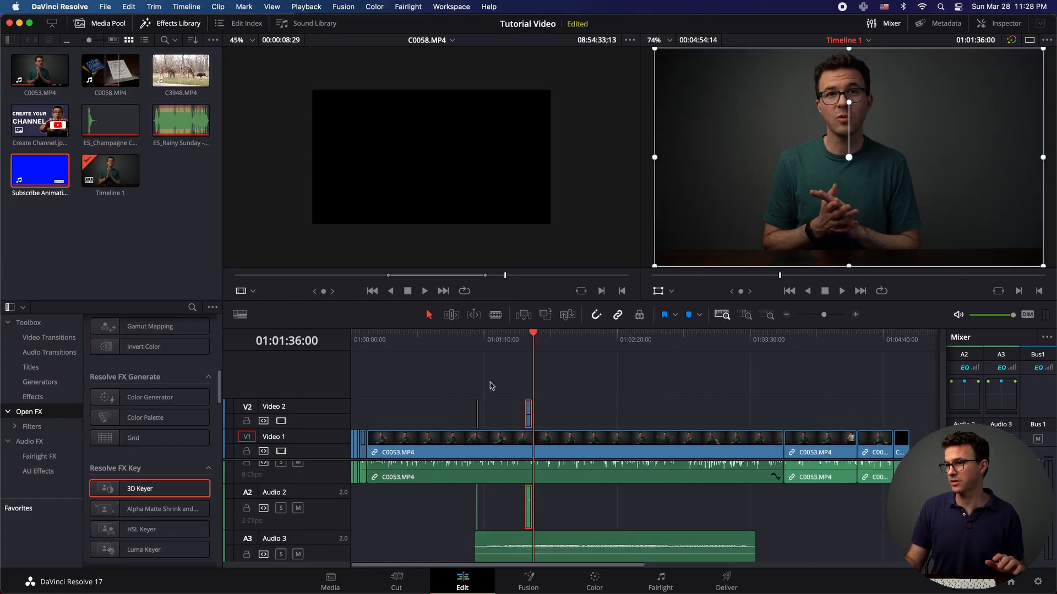
{"action": "left_click", "coordinate": [399, 421]}
{"action": "left_click", "coordinate": [392, 337]}
{"action": "left_click", "coordinate": [383, 340]}
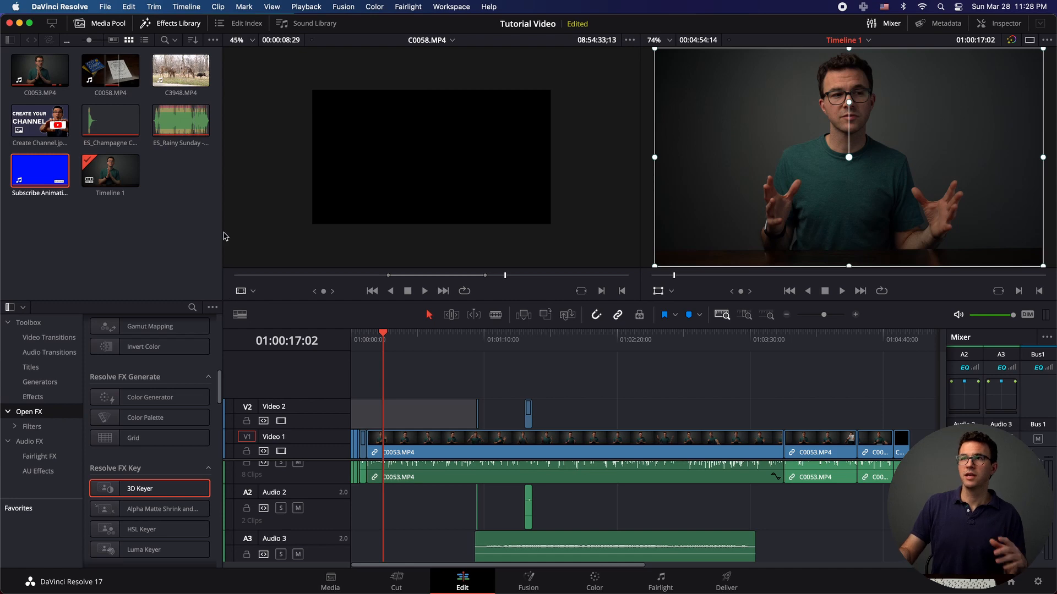
{"action": "left_click", "coordinate": [108, 24]}
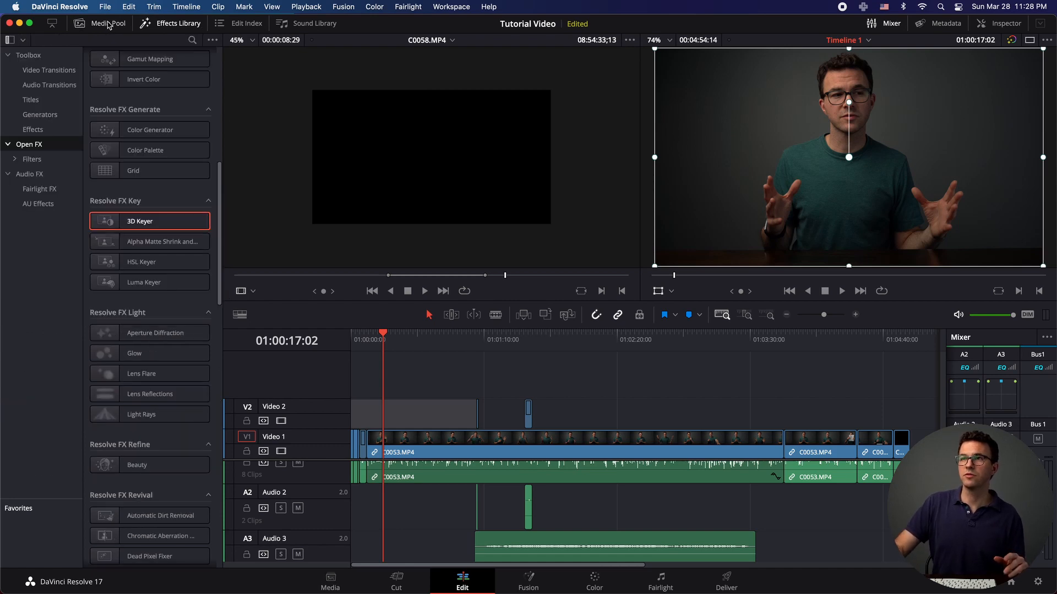
{"action": "left_click", "coordinate": [159, 25]}
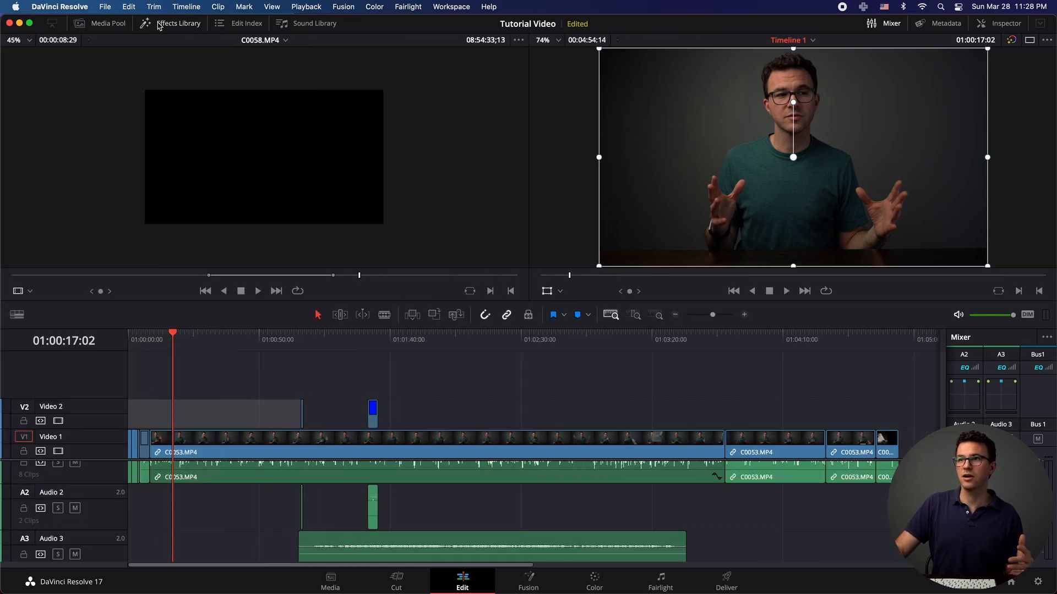
{"action": "left_click", "coordinate": [159, 24]}
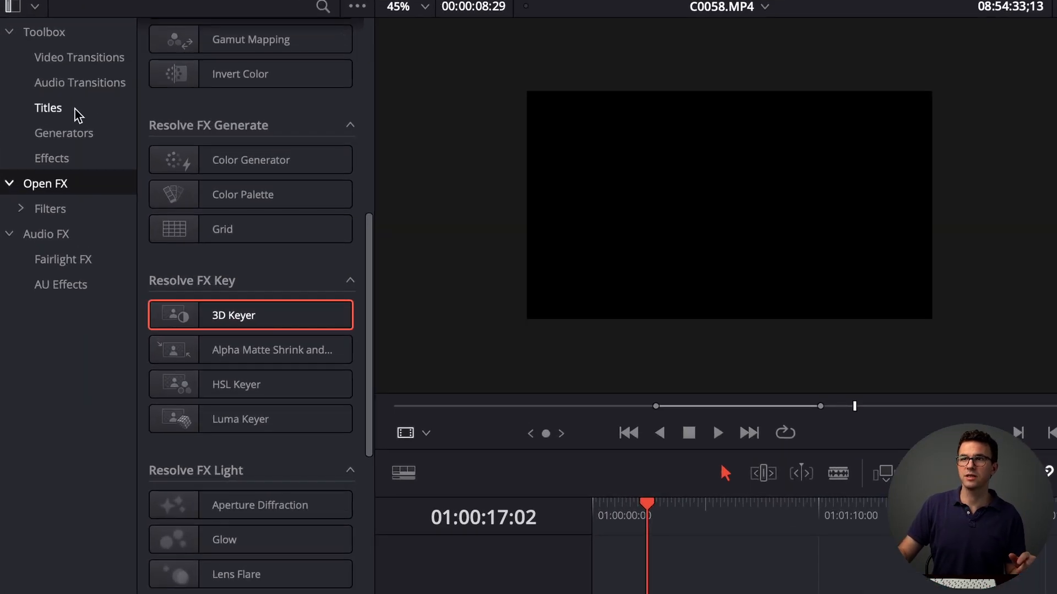
{"action": "left_click", "coordinate": [75, 113]}
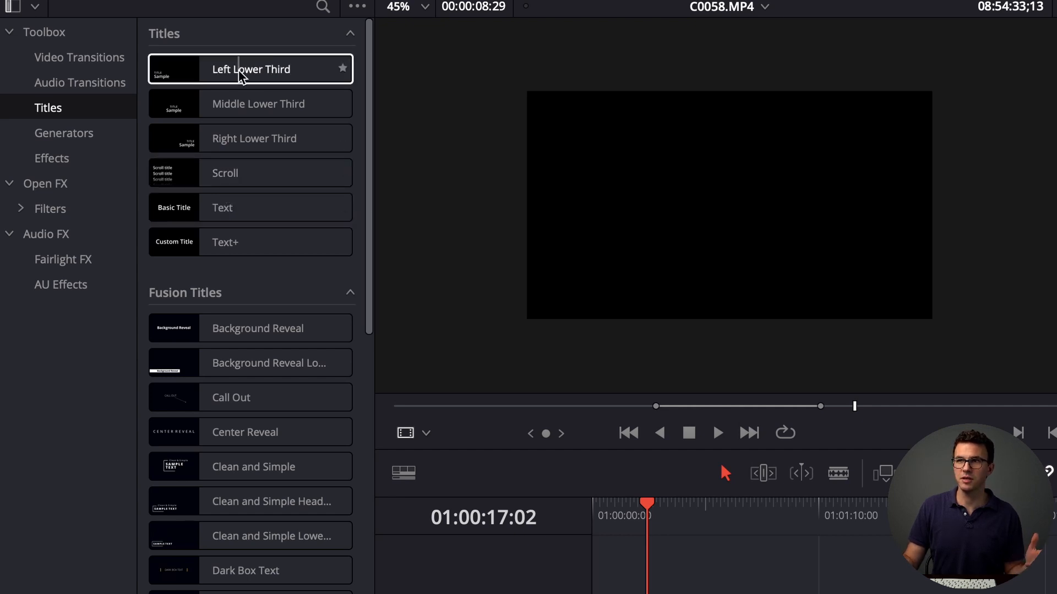
{"action": "left_click_drag", "start_coordinate": [239, 73], "coordinate": [256, 75]}
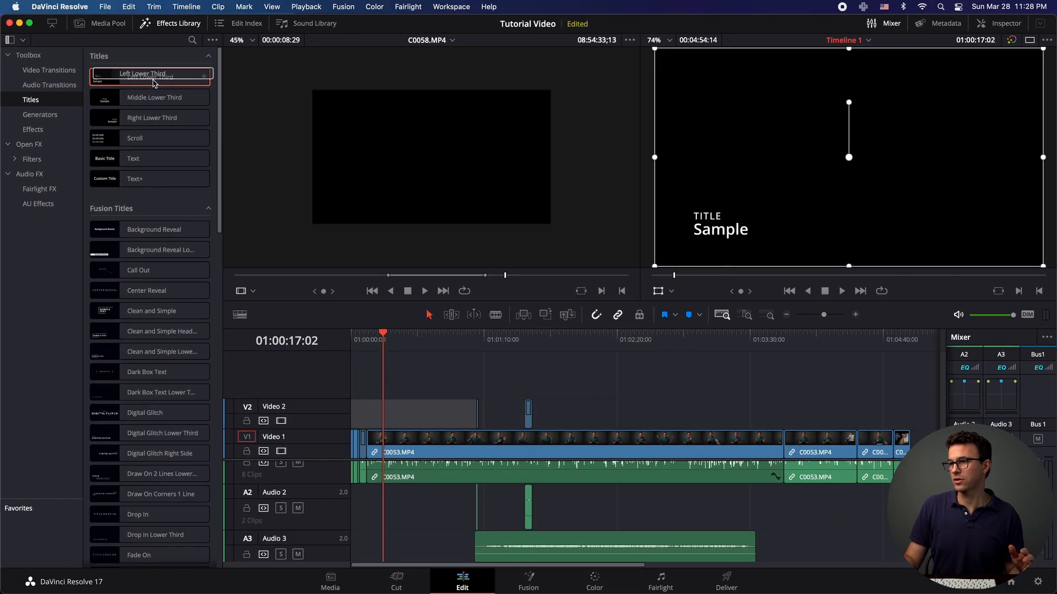
{"action": "left_click_drag", "start_coordinate": [155, 83], "coordinate": [391, 418]}
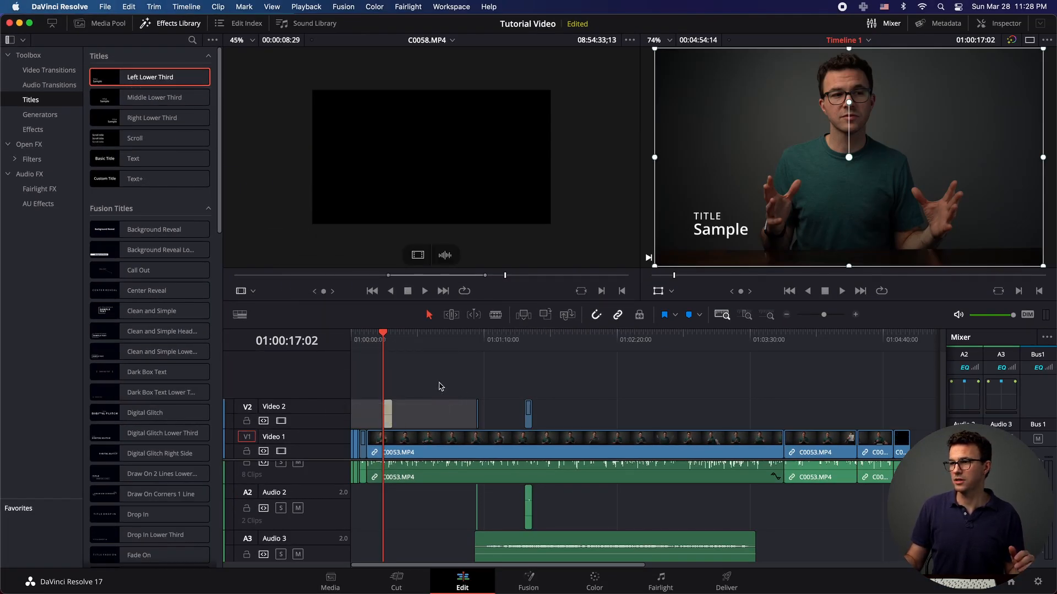
Replace the TITLE line of the Left Lower Third clip with the speaker's full name
{"action": "left_click", "coordinate": [388, 411]}
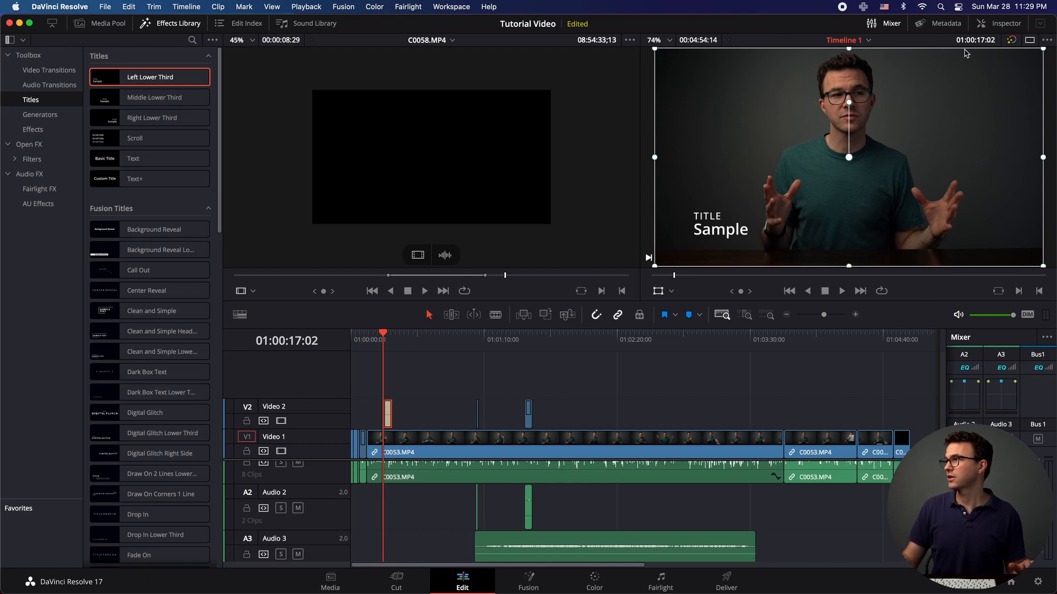
{"action": "left_click", "coordinate": [988, 29]}
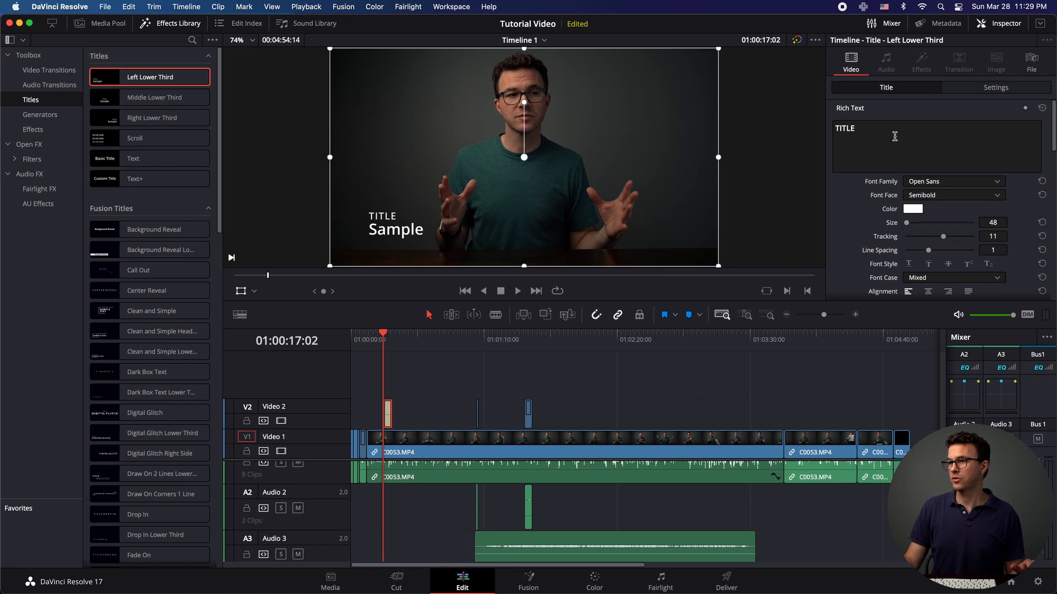
{"action": "left_click_drag", "start_coordinate": [878, 134], "coordinate": [824, 132]}
{"action": "key", "text": "BackSpace"}
{"action": "type", "text": "Jeff Thelen"}
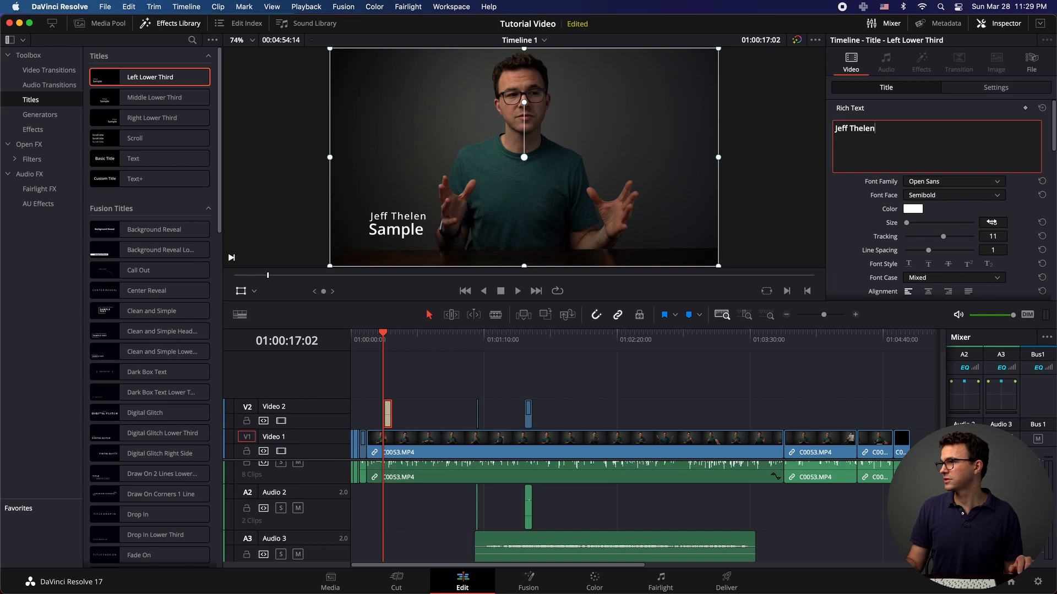
Set the font size of the lower third's name line to 68
{"action": "left_click_drag", "start_coordinate": [999, 222], "coordinate": [995, 222]}
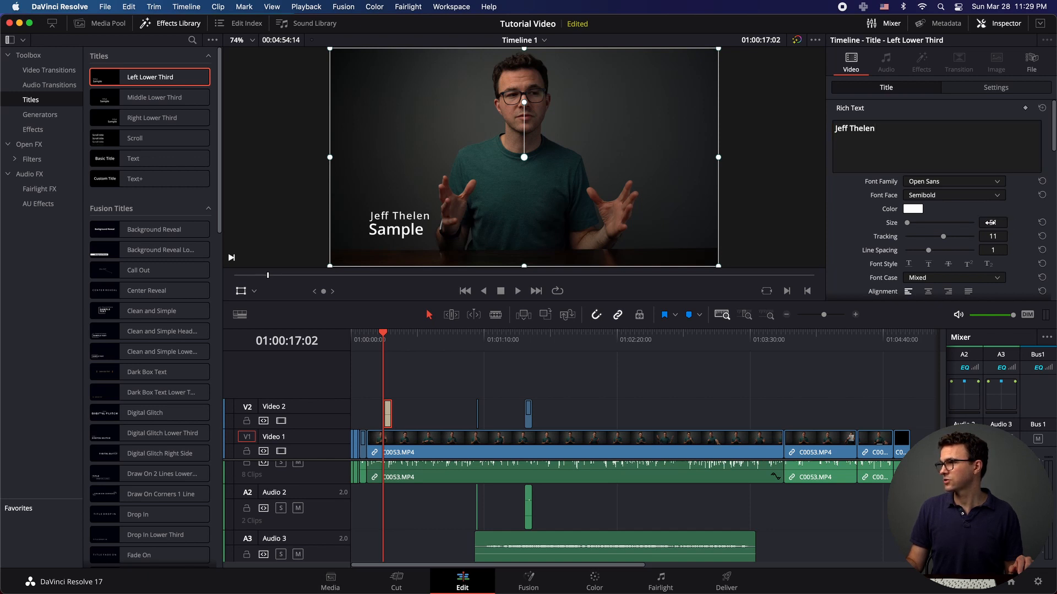
{"action": "left_click", "coordinate": [909, 224]}
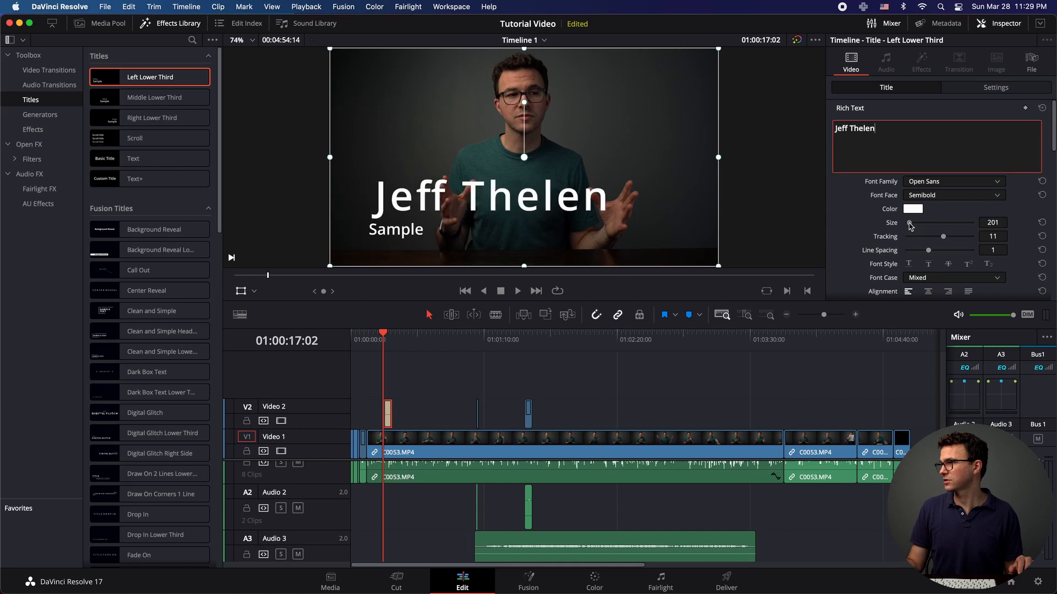
{"action": "left_click_drag", "start_coordinate": [910, 224], "coordinate": [908, 224]}
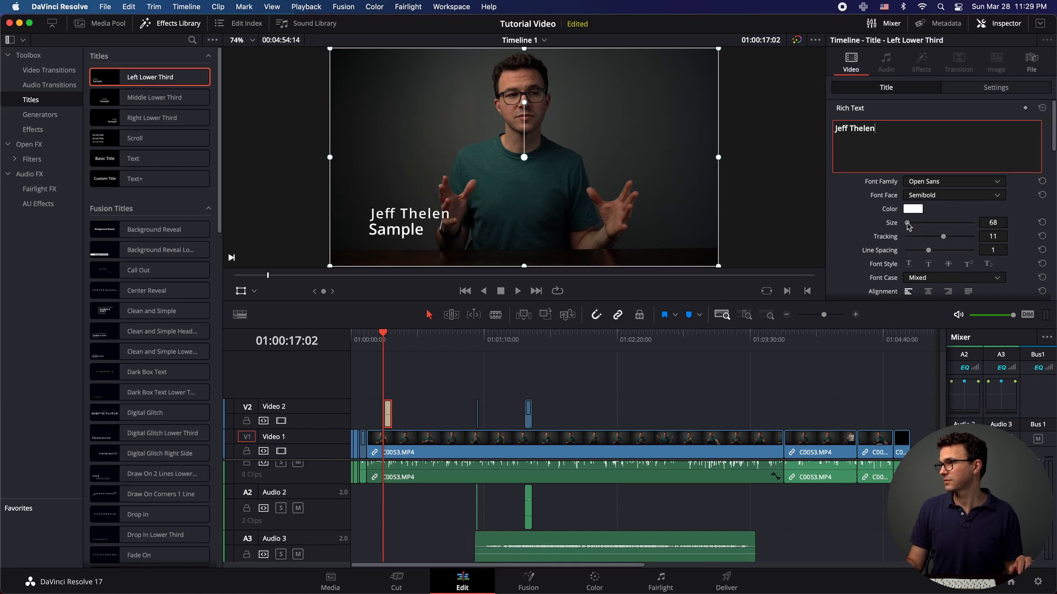
Replace the lower third's Sample line with "TheFigCo Co-Founder"
{"action": "scroll", "coordinate": [851, 192], "scroll_direction": "down", "scroll_amount": 3}
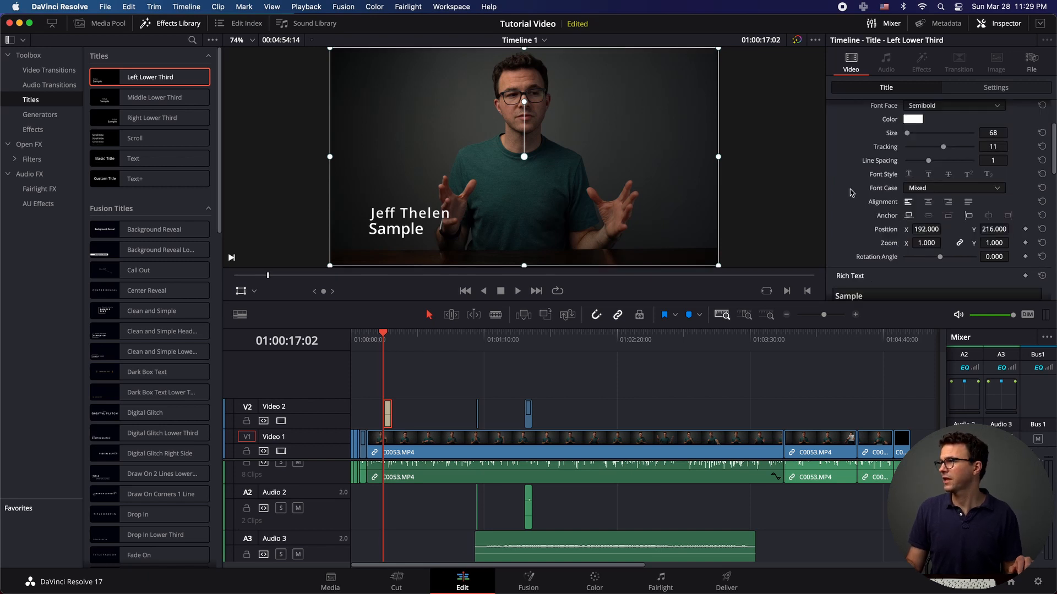
{"action": "scroll", "coordinate": [851, 192], "scroll_direction": "down", "scroll_amount": 2}
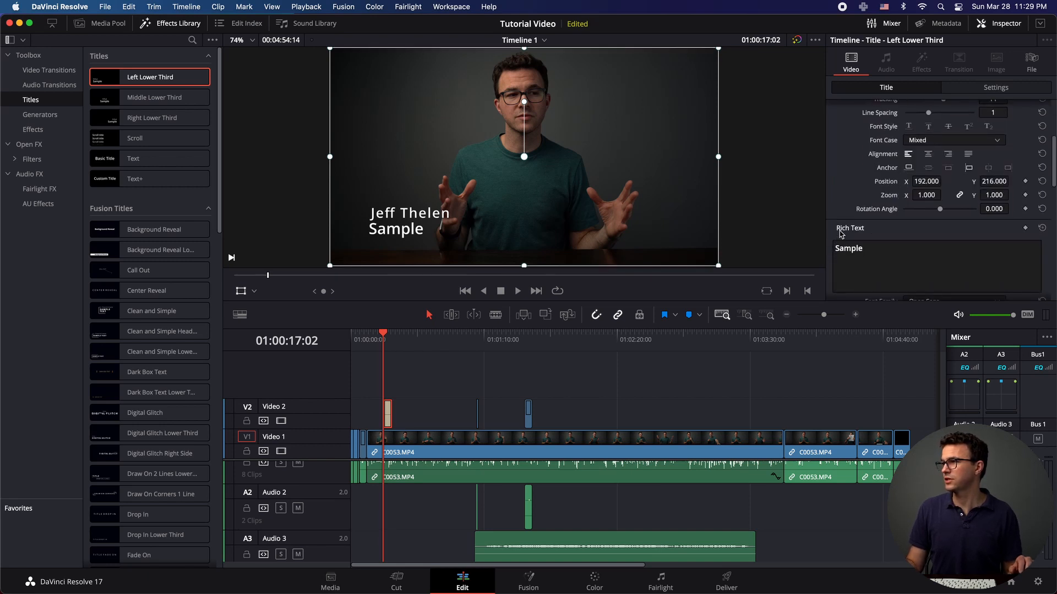
{"action": "scroll", "coordinate": [841, 234], "scroll_direction": "up", "scroll_amount": 5}
{"action": "left_click", "coordinate": [875, 144]}
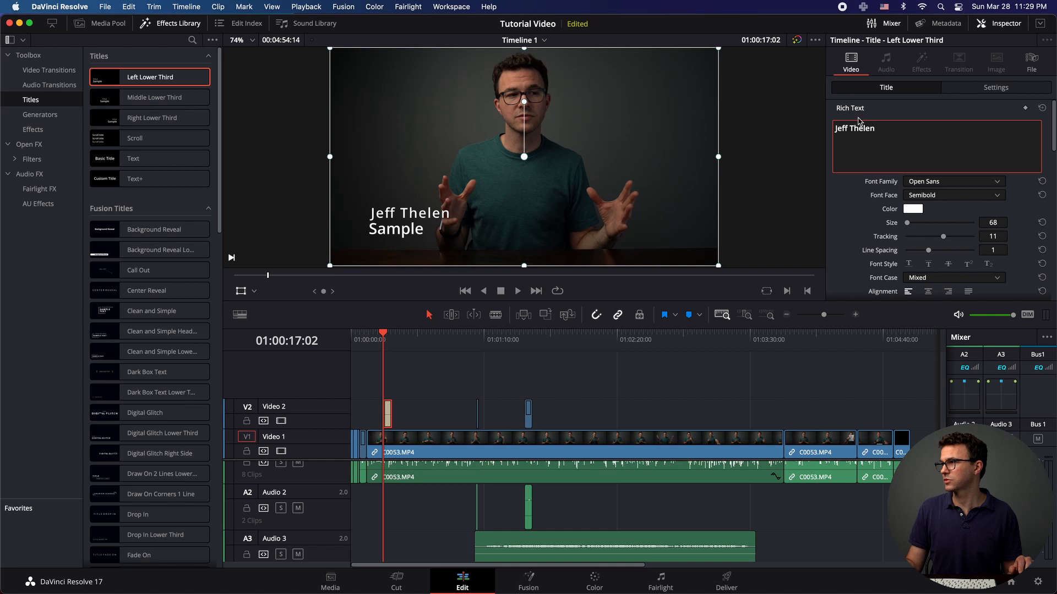
{"action": "scroll", "coordinate": [858, 118], "scroll_direction": "down", "scroll_amount": 5}
{"action": "scroll", "coordinate": [858, 116], "scroll_direction": "down", "scroll_amount": 5}
{"action": "left_click", "coordinate": [865, 133]}
{"action": "double_click", "coordinate": [864, 134]}
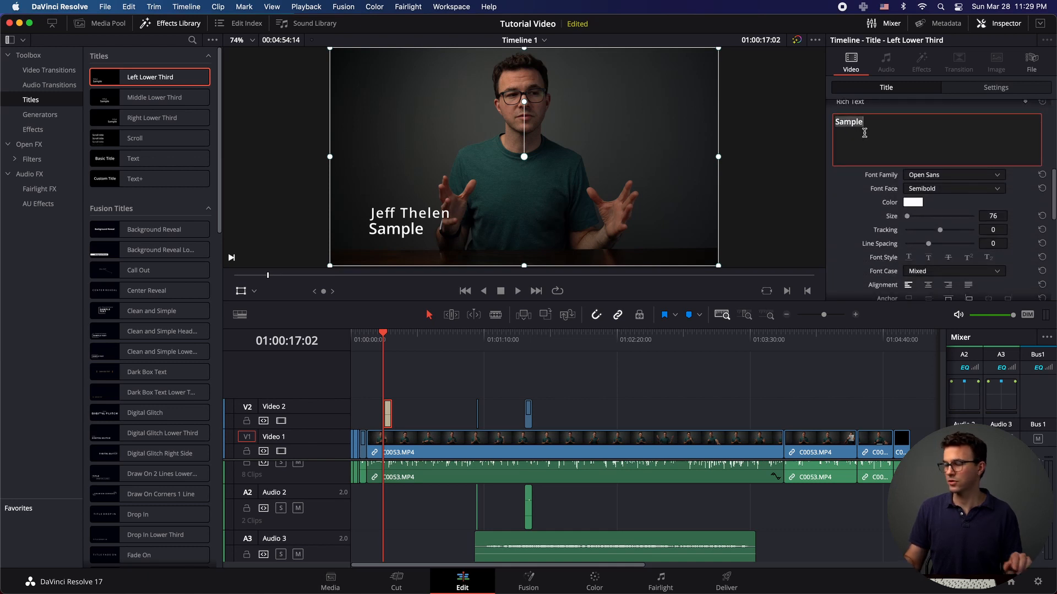
{"action": "type", "text": "Co-"}
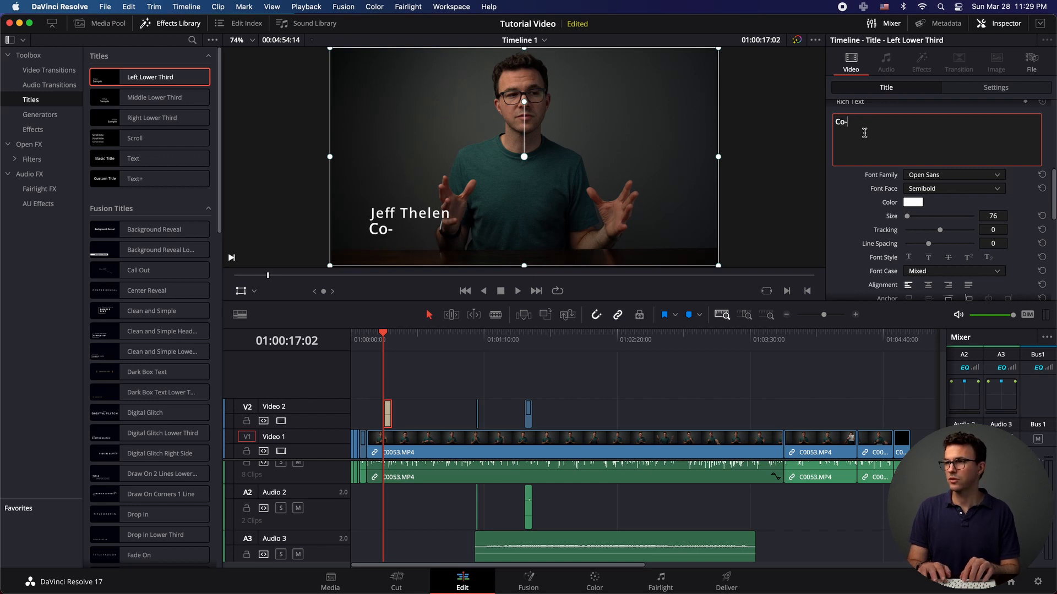
{"action": "type", "text": "Founder T"}
{"action": "type", "text": "heFigCo"}
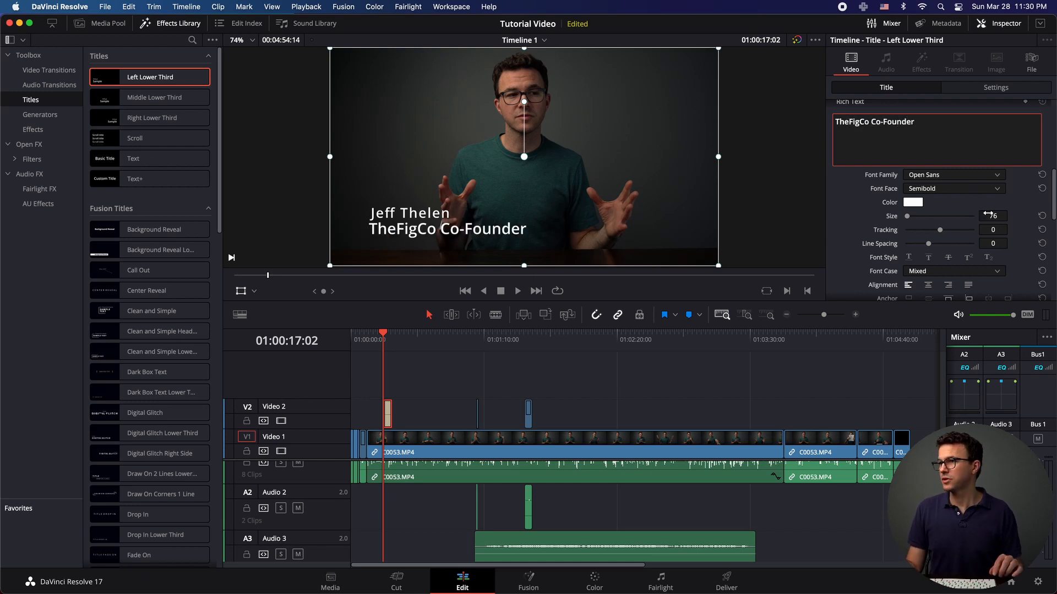
Set the "TheFigCo Co-Founder" line's font size to 31 and the name line's line spacing to 20, then close the title settings
{"action": "left_click_drag", "start_coordinate": [993, 216], "coordinate": [976, 216]}
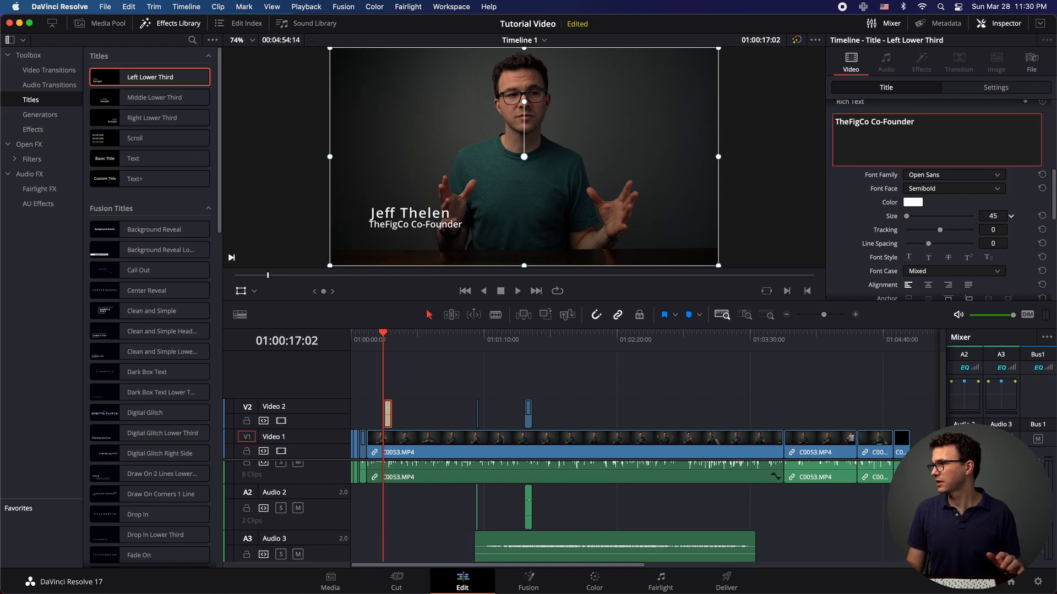
{"action": "scroll", "coordinate": [871, 122], "scroll_direction": "up", "scroll_amount": 5}
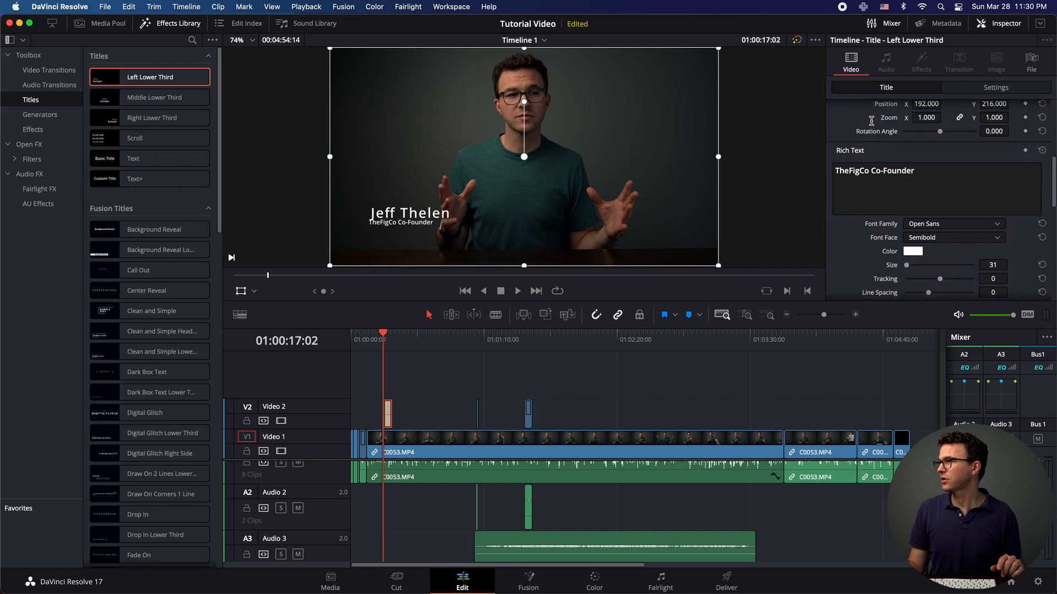
{"action": "scroll", "coordinate": [871, 121], "scroll_direction": "up", "scroll_amount": 3}
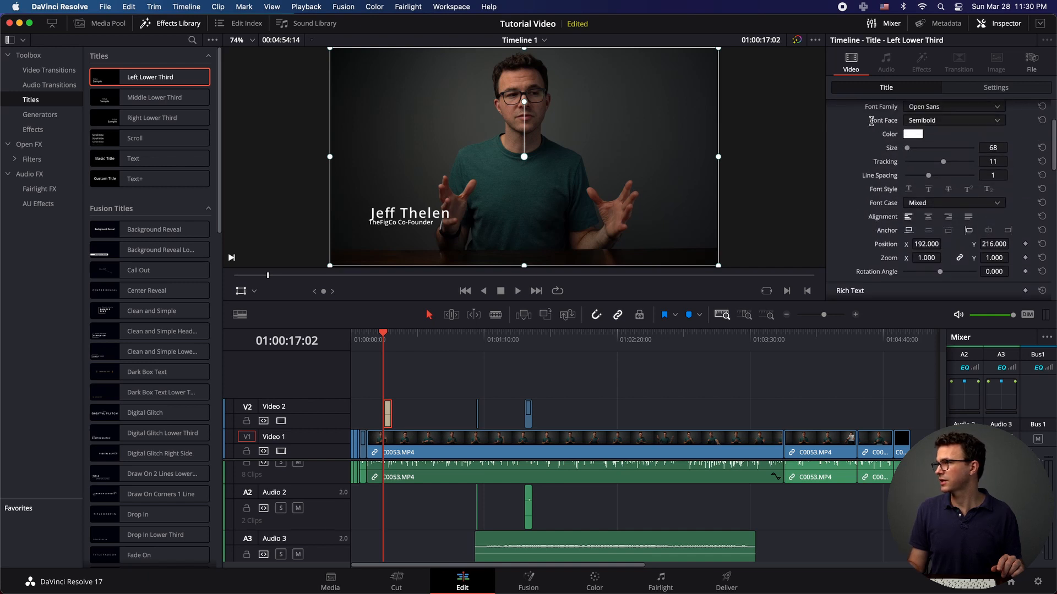
{"action": "left_click_drag", "start_coordinate": [928, 176], "coordinate": [929, 176]}
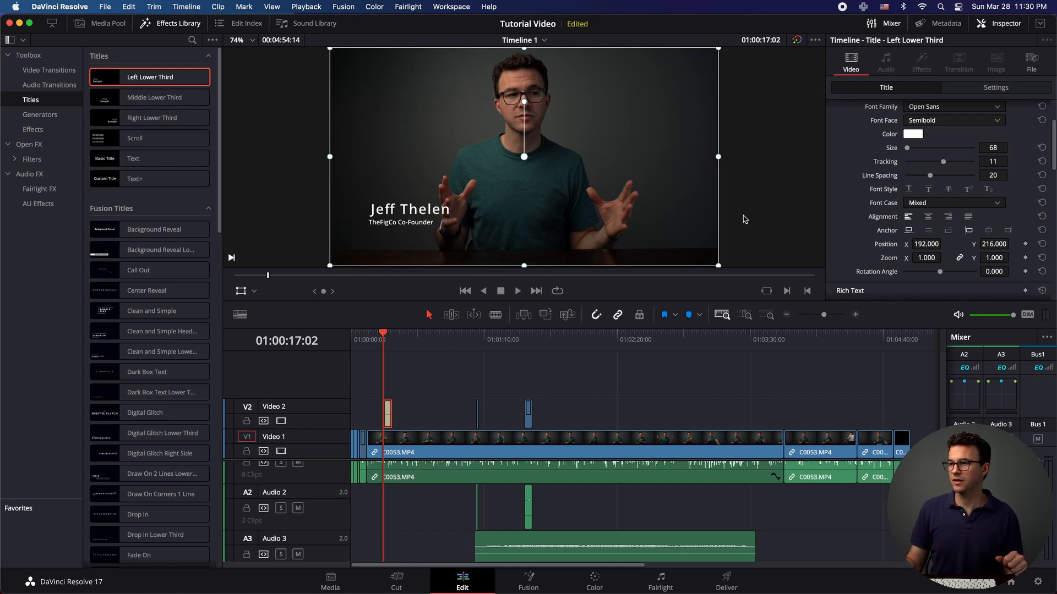
{"action": "left_click", "coordinate": [996, 27]}
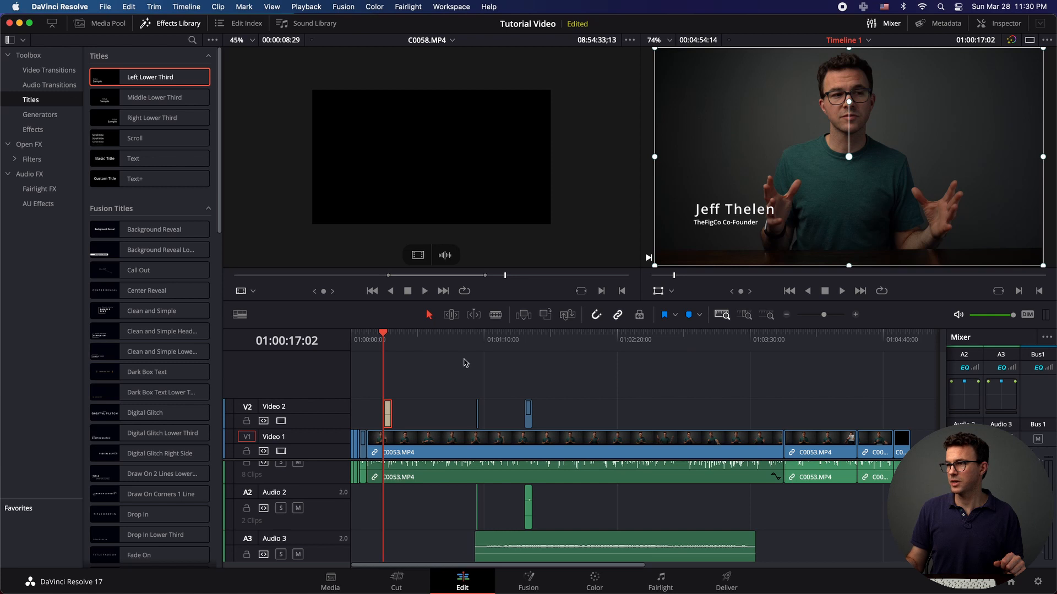
Trim the end of the Left Lower Third clip on Video 2 so it lasts about three seconds
{"action": "left_click", "coordinate": [856, 316]}
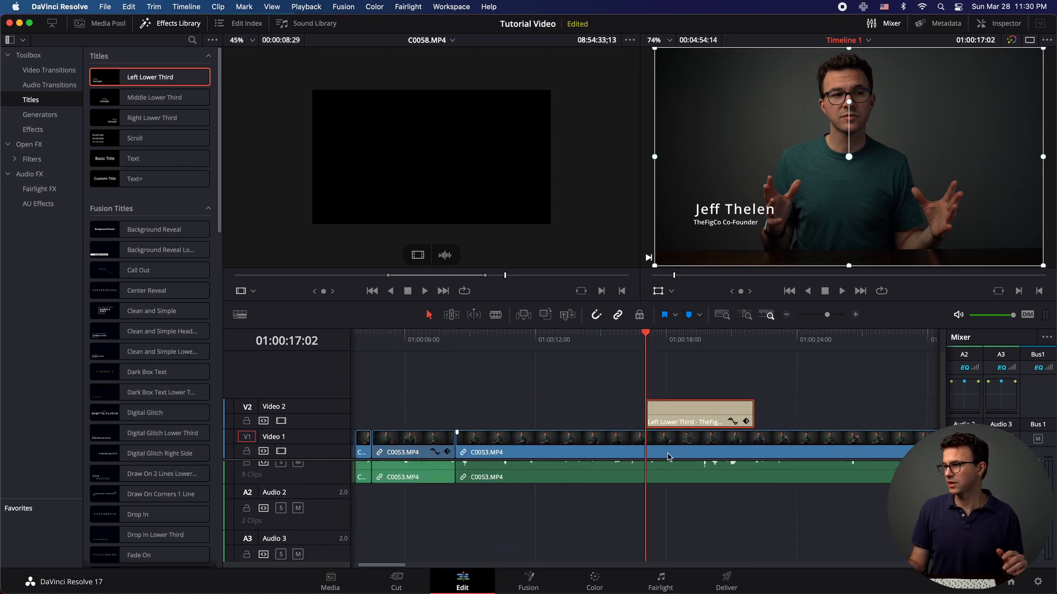
{"action": "left_click_drag", "start_coordinate": [755, 410], "coordinate": [740, 410]}
{"action": "left_click_drag", "start_coordinate": [734, 410], "coordinate": [717, 410]}
Play part of the shortened lower third and give its clip a short fade-in and fade-out
{"action": "key", "text": "space"}
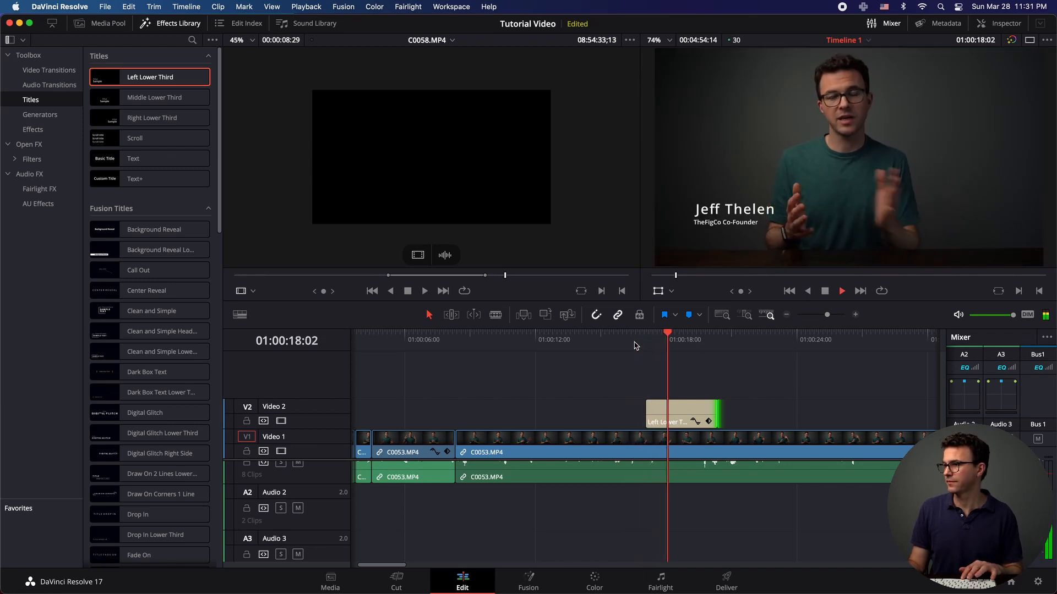
{"action": "key", "text": "space"}
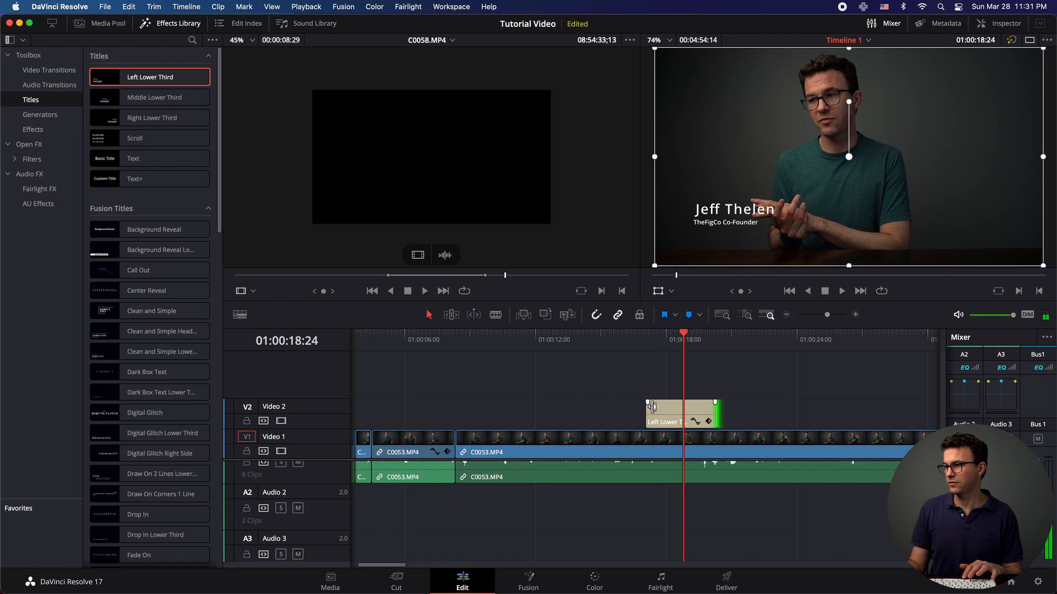
{"action": "left_click_drag", "start_coordinate": [647, 403], "coordinate": [648, 403]}
{"action": "left_click_drag", "start_coordinate": [715, 402], "coordinate": [707, 404]}
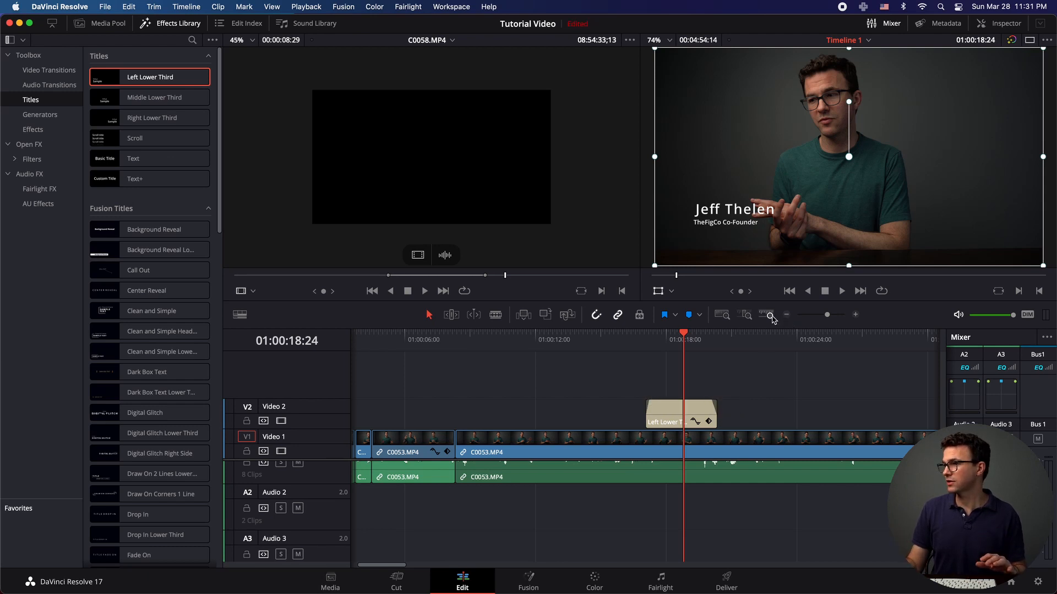
Add a Cross Dissolve at the cut before the final C0058.MP4 clip on Video 1
{"action": "left_click", "coordinate": [724, 316]}
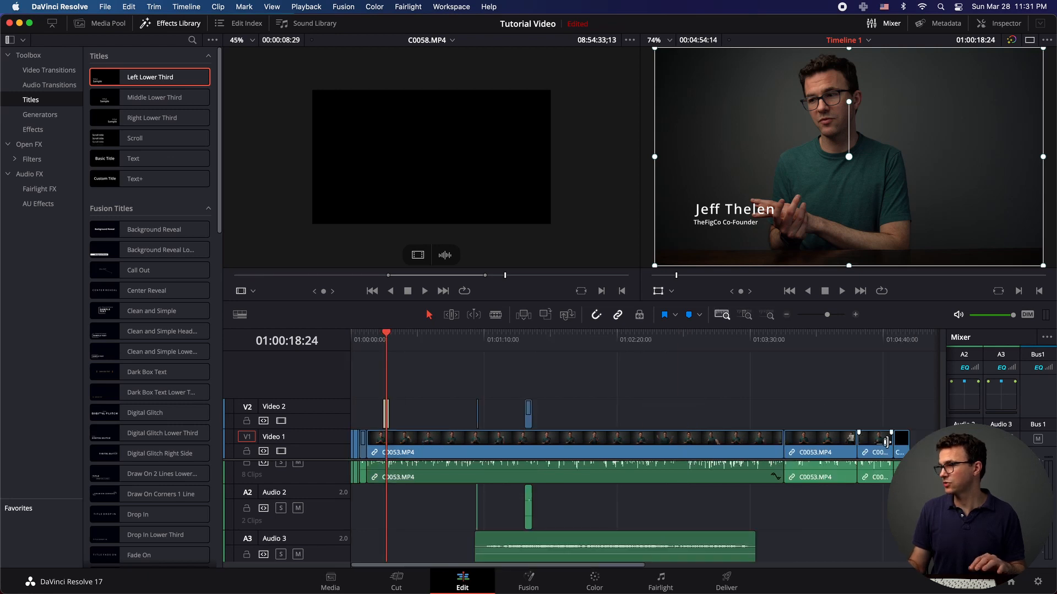
{"action": "left_click", "coordinate": [886, 441]}
{"action": "left_click", "coordinate": [886, 344]}
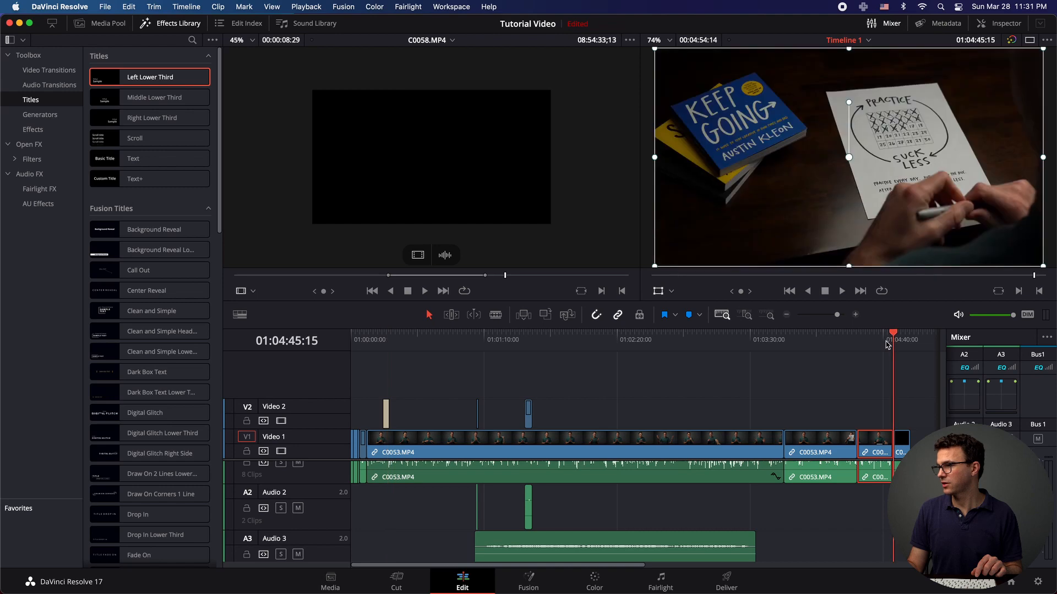
{"action": "left_click", "coordinate": [881, 342]}
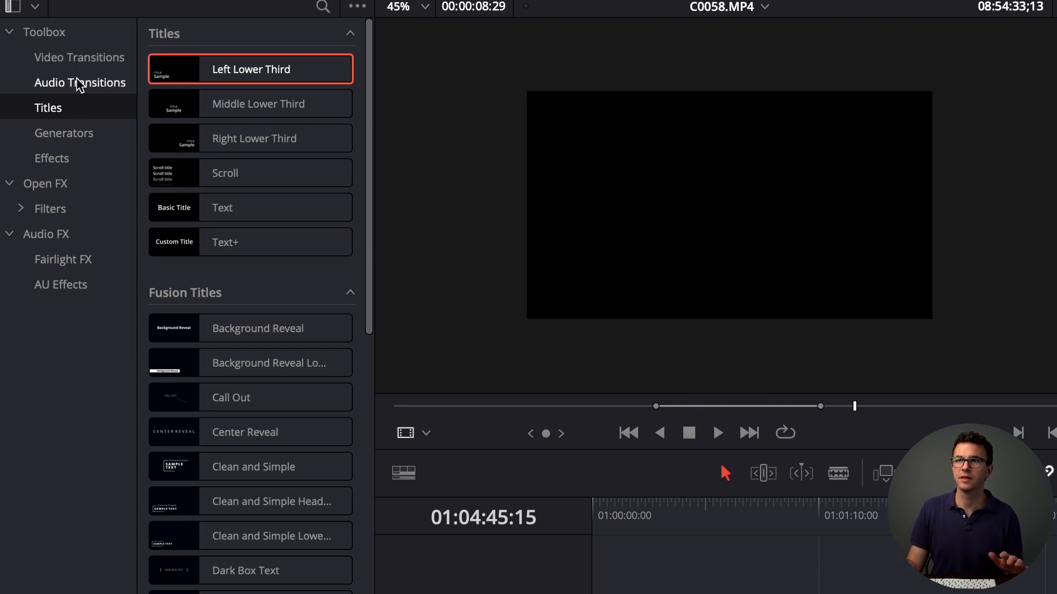
{"action": "left_click", "coordinate": [90, 63]}
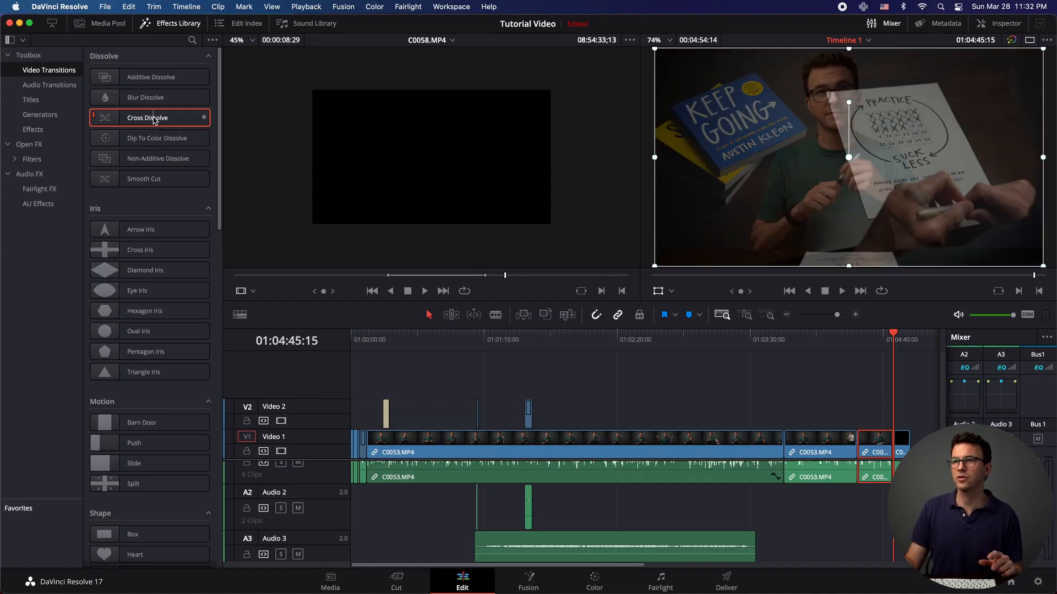
{"action": "left_click_drag", "start_coordinate": [247, 139], "coordinate": [707, 275]}
{"action": "left_click_drag", "start_coordinate": [418, 198], "coordinate": [901, 440]}
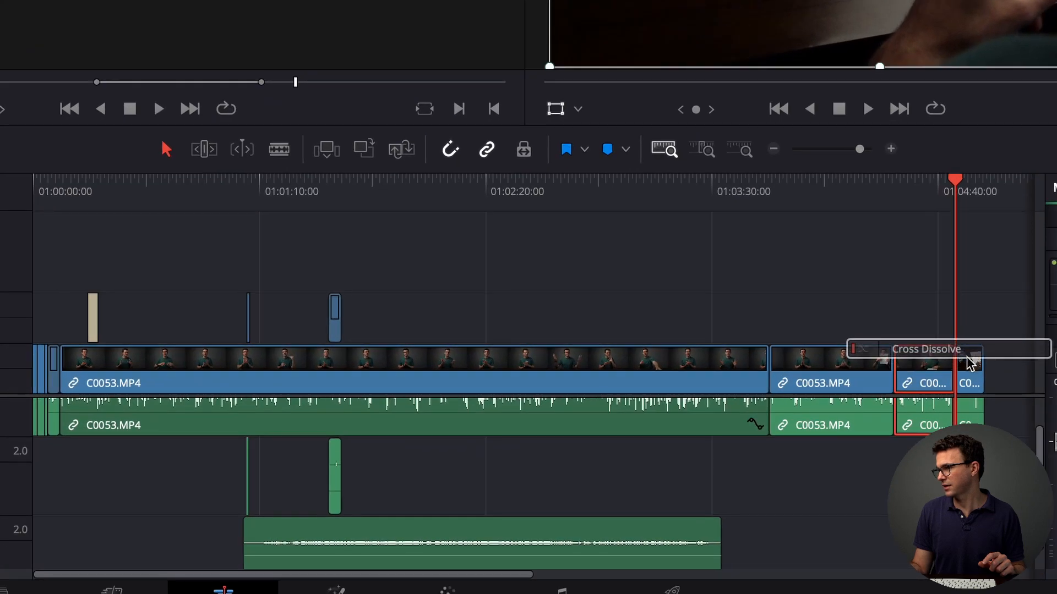
{"action": "left_click_drag", "start_coordinate": [968, 363], "coordinate": [969, 369]}
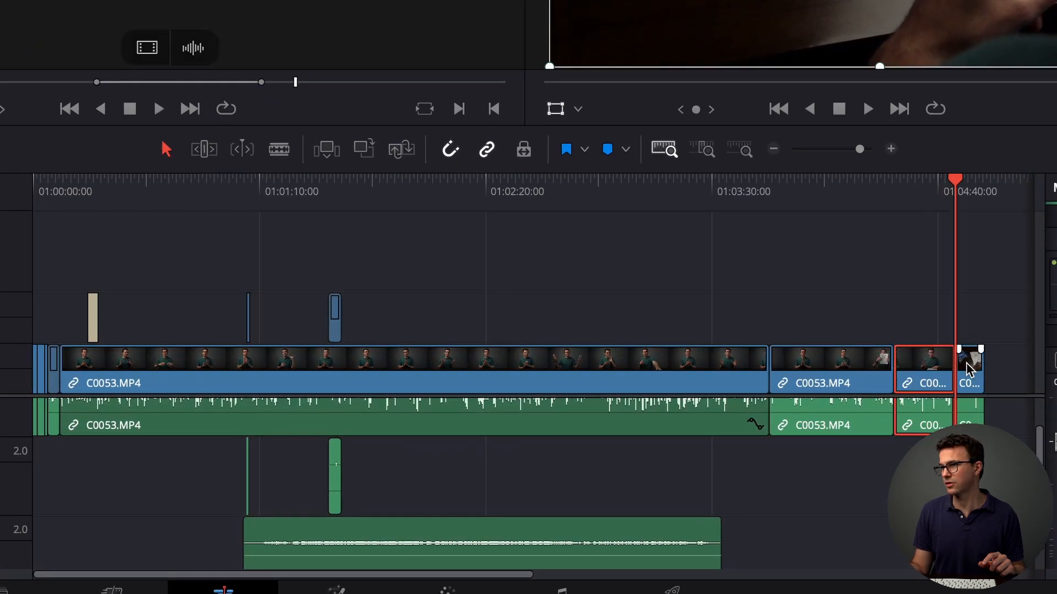
Return the playhead to the cut before C0058.MP4 and play through the dissolve
{"action": "left_click", "coordinate": [968, 369]}
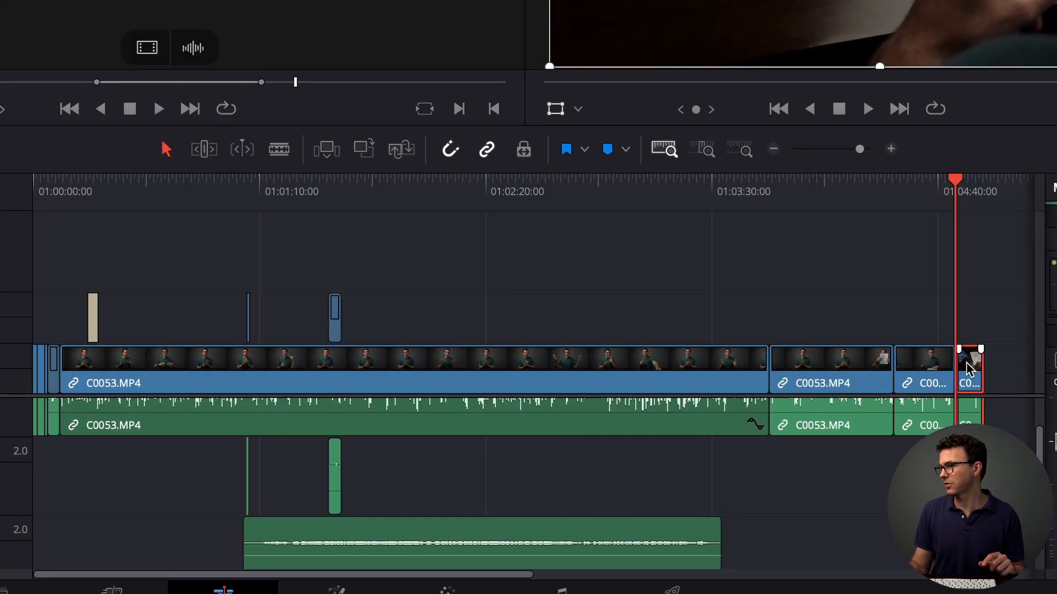
{"action": "key", "text": "Down"}
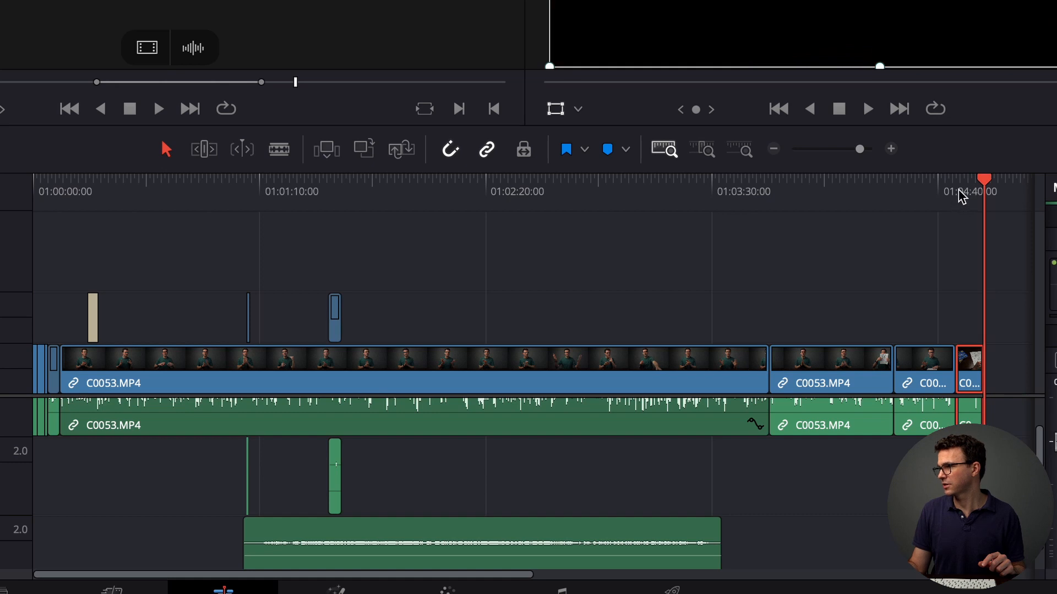
{"action": "key", "text": "Up"}
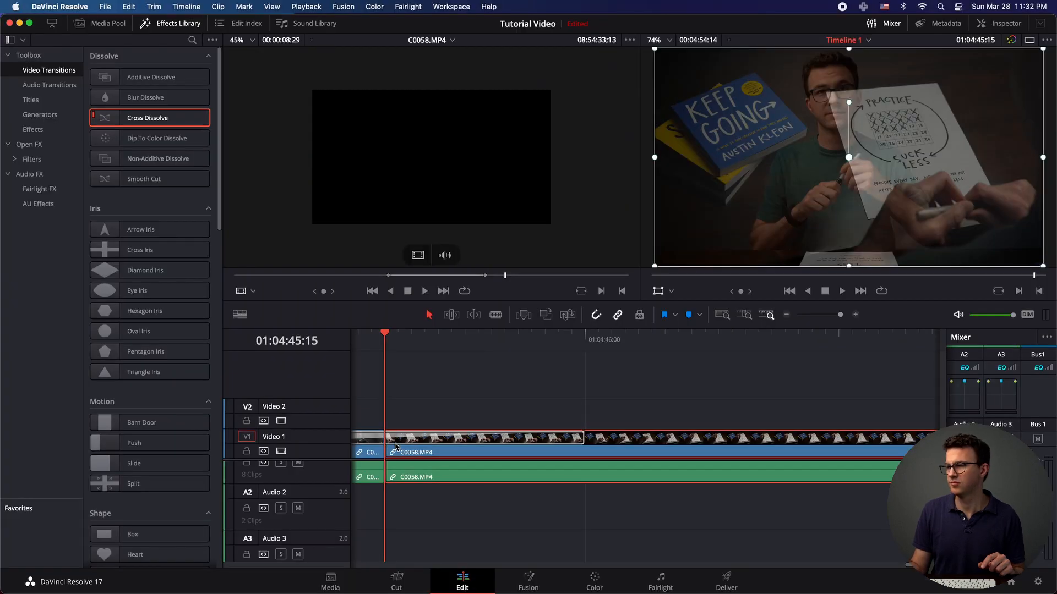
{"action": "scroll", "coordinate": [395, 447], "scroll_direction": "left", "scroll_amount": 1}
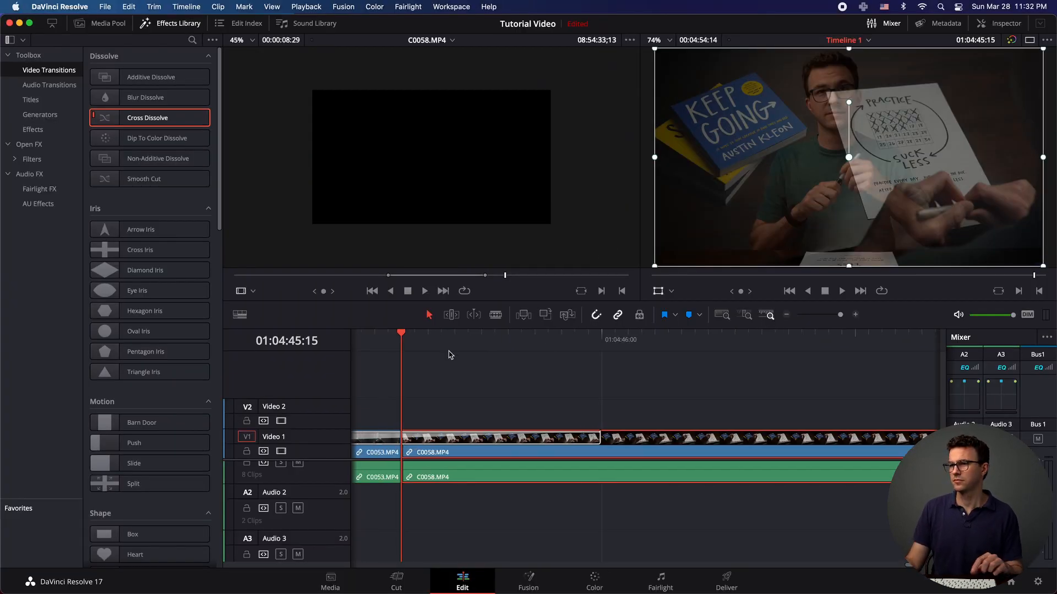
{"action": "key", "text": "space"}
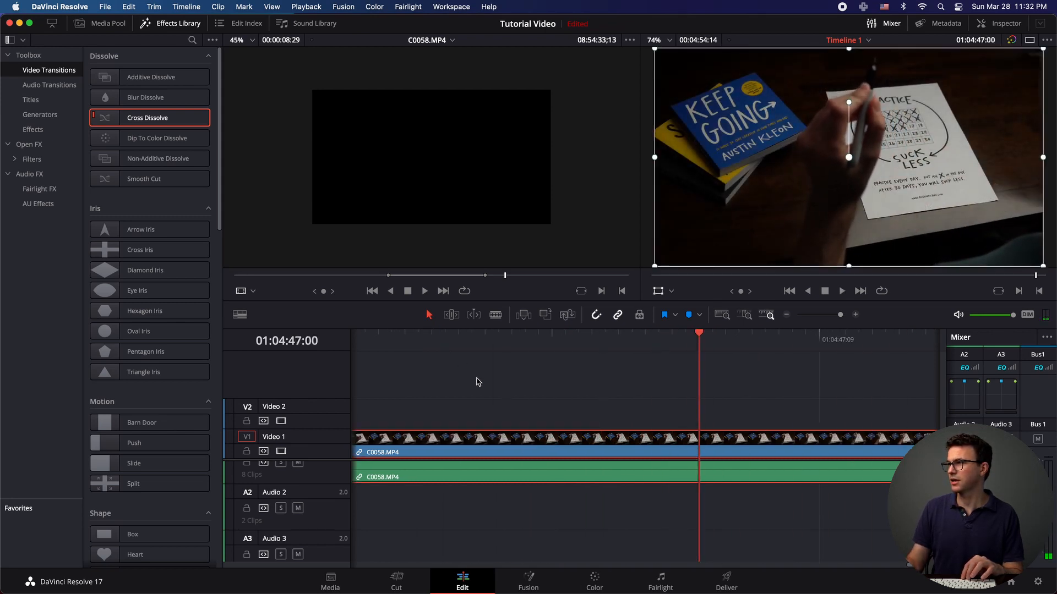
Shorten the Cross Dissolve between C0053.MP4 and C0058.MP4 to 0.4 seconds (12 frames)
{"action": "scroll", "coordinate": [424, 437], "scroll_direction": "left", "scroll_amount": 5}
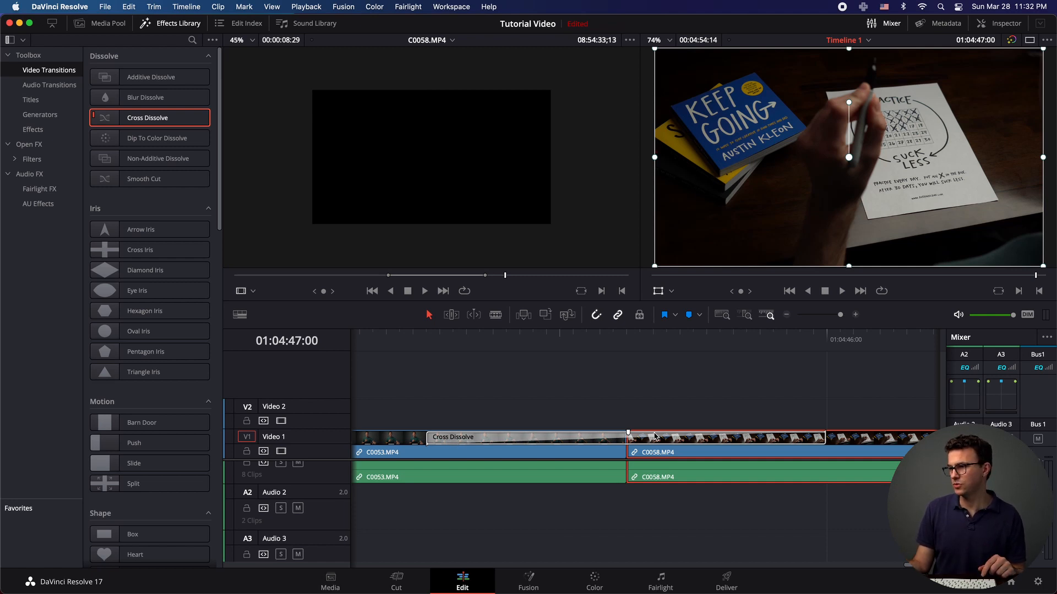
{"action": "left_click", "coordinate": [571, 437]}
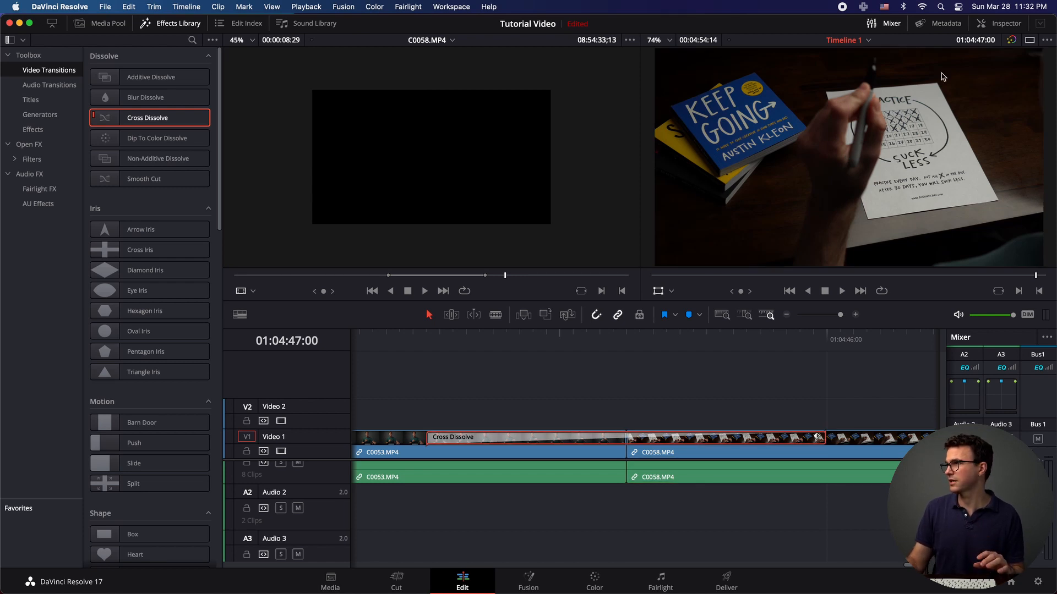
{"action": "left_click", "coordinate": [992, 27]}
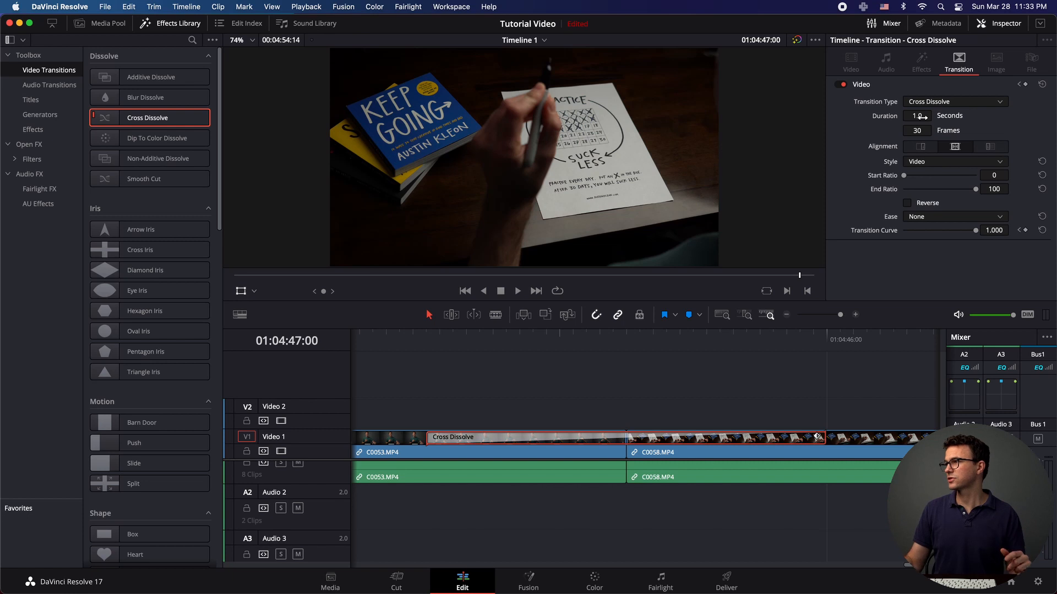
{"action": "left_click_drag", "start_coordinate": [817, 437], "coordinate": [736, 437]}
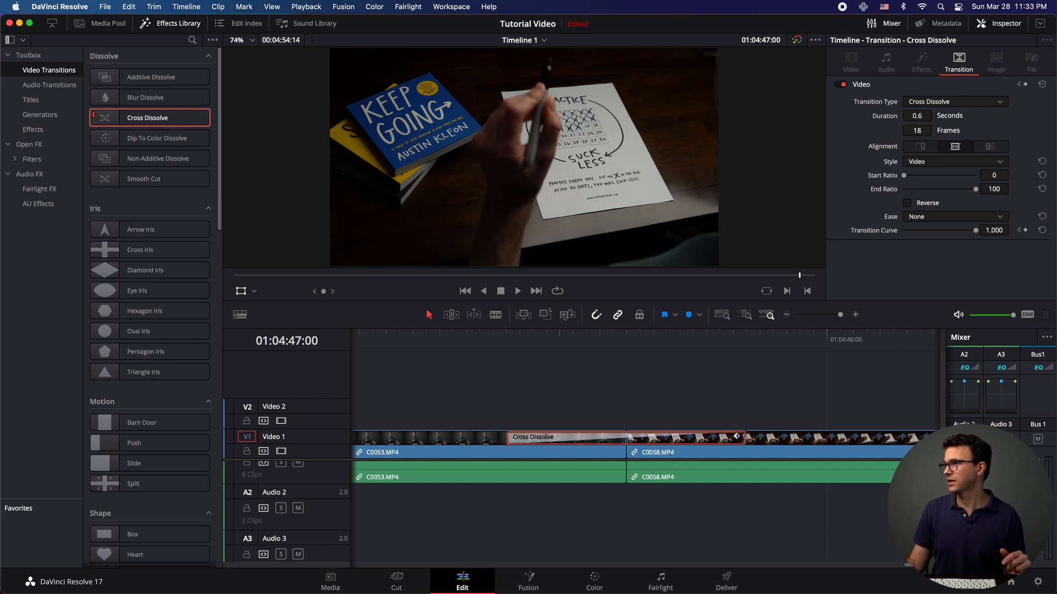
{"action": "left_click_drag", "start_coordinate": [736, 437], "coordinate": [698, 436]}
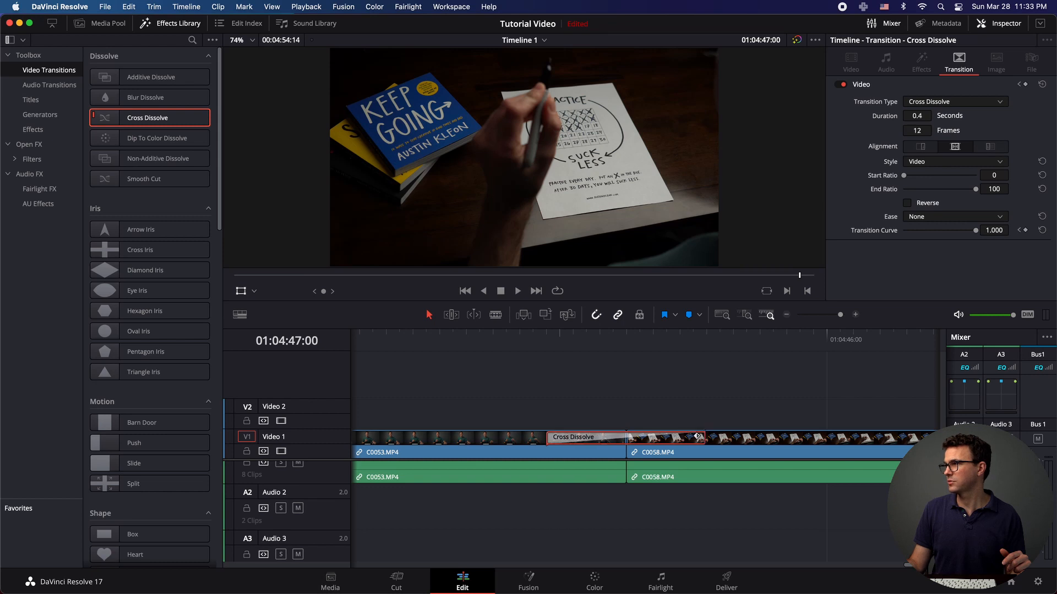
Play back the shortened dissolve from 01:04:45:06, just before it begins
{"action": "left_click", "coordinate": [528, 334]}
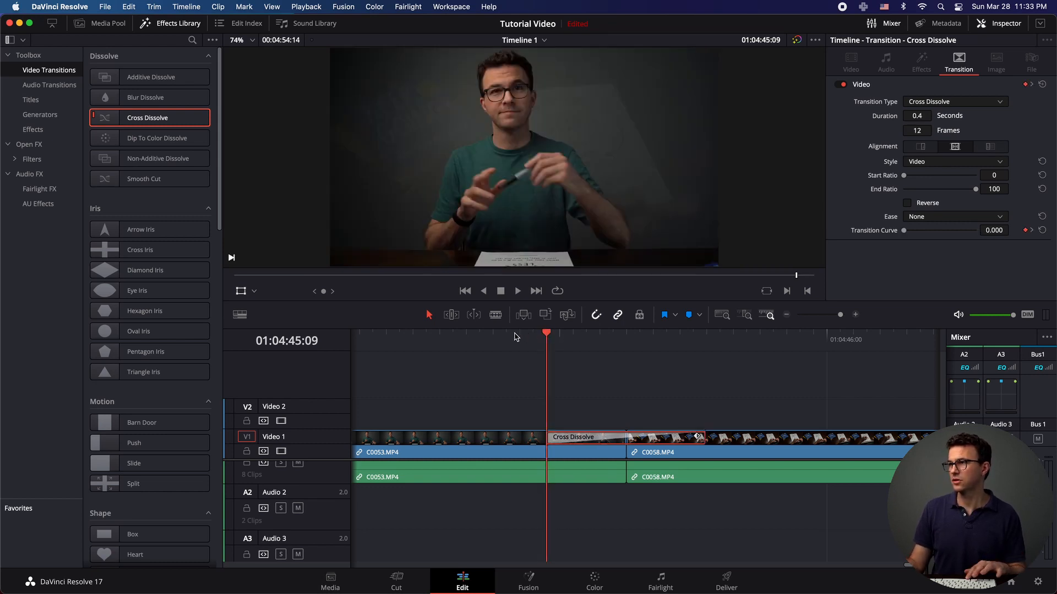
{"action": "left_click", "coordinate": [507, 334]}
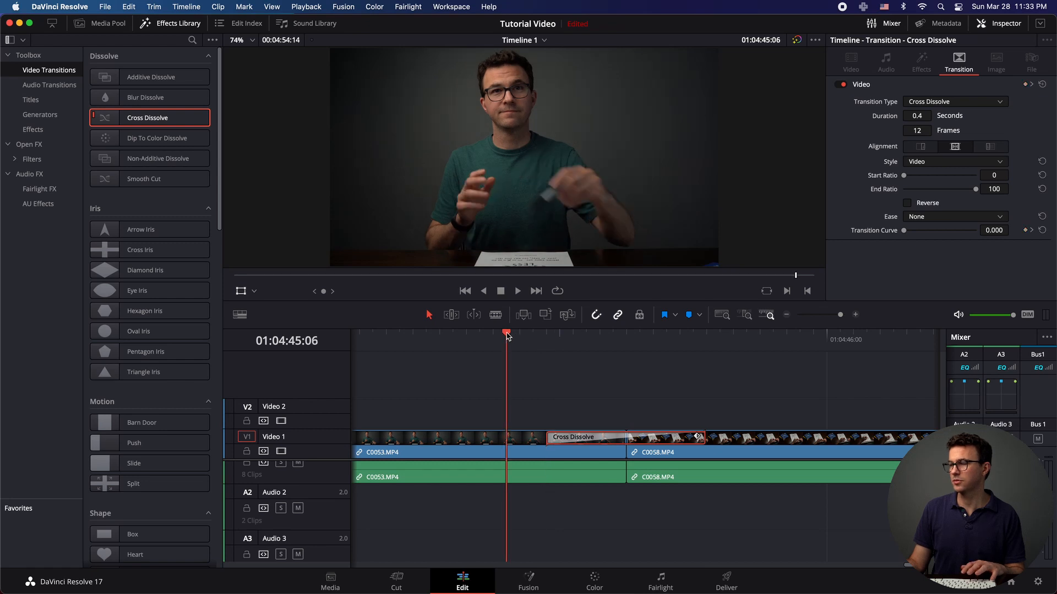
{"action": "key", "text": "space"}
{"action": "key", "text": "space"}
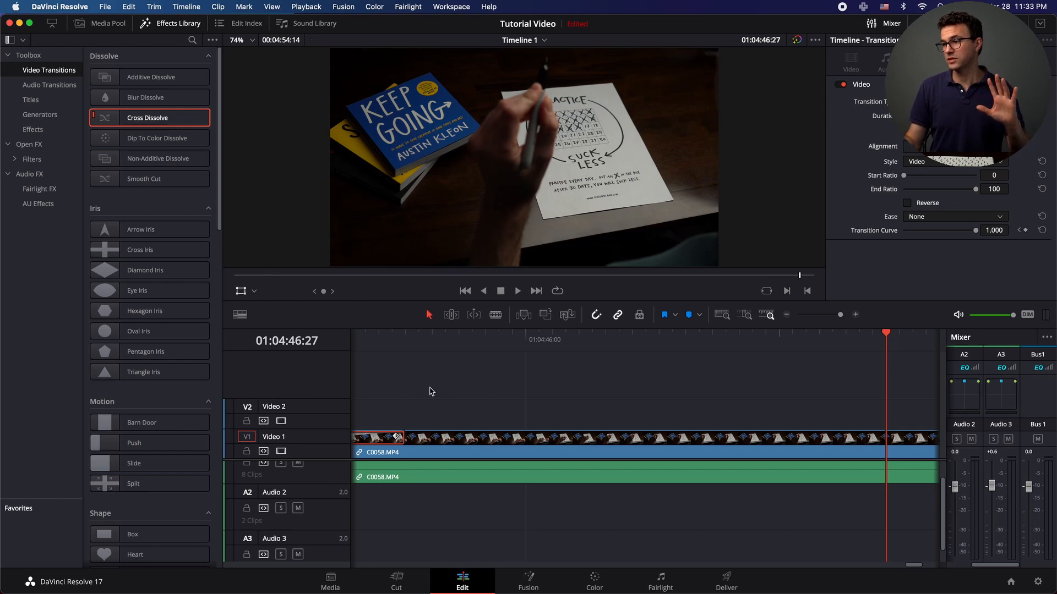
Switch to the Color page with the final book-and-paper clip current and change the scope to Waveform
{"action": "left_click", "coordinate": [592, 578]}
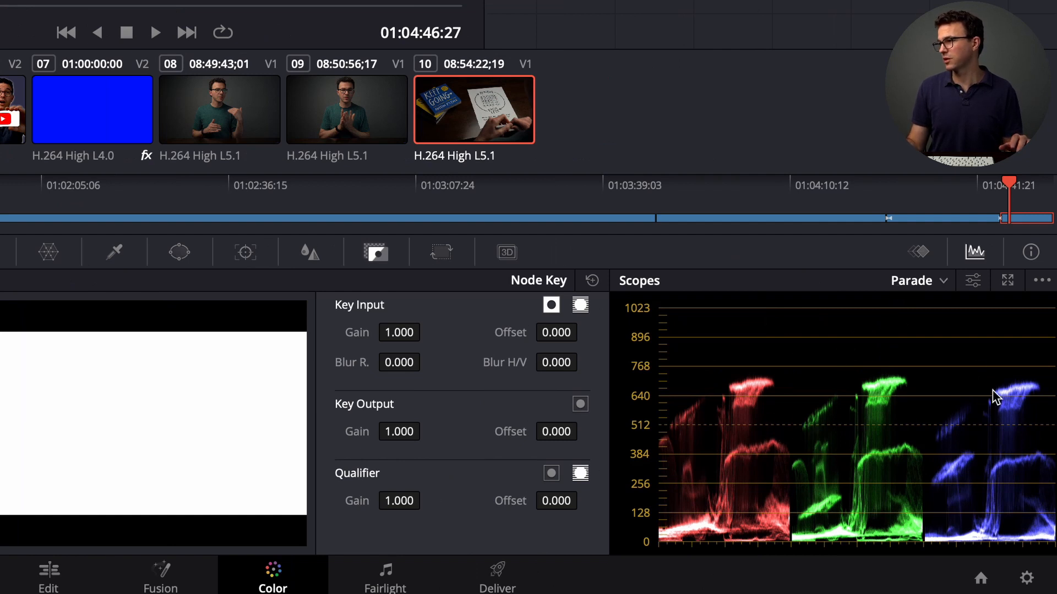
{"action": "left_click", "coordinate": [912, 287]}
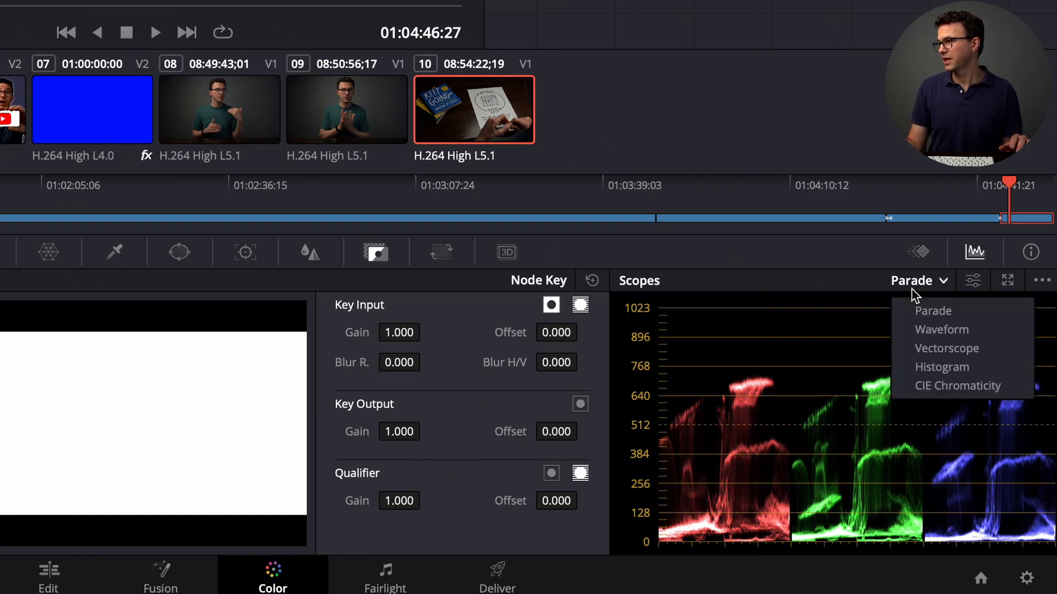
{"action": "left_click", "coordinate": [924, 330]}
View the clip's color information in the Vectorscope and the Histogram
{"action": "left_click", "coordinate": [935, 284]}
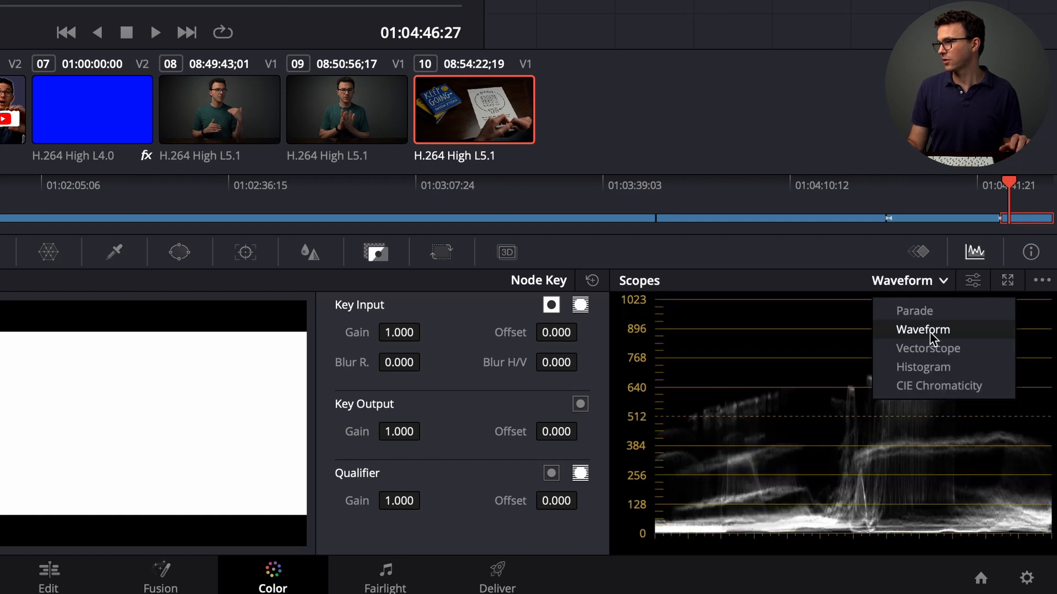
{"action": "left_click", "coordinate": [934, 350]}
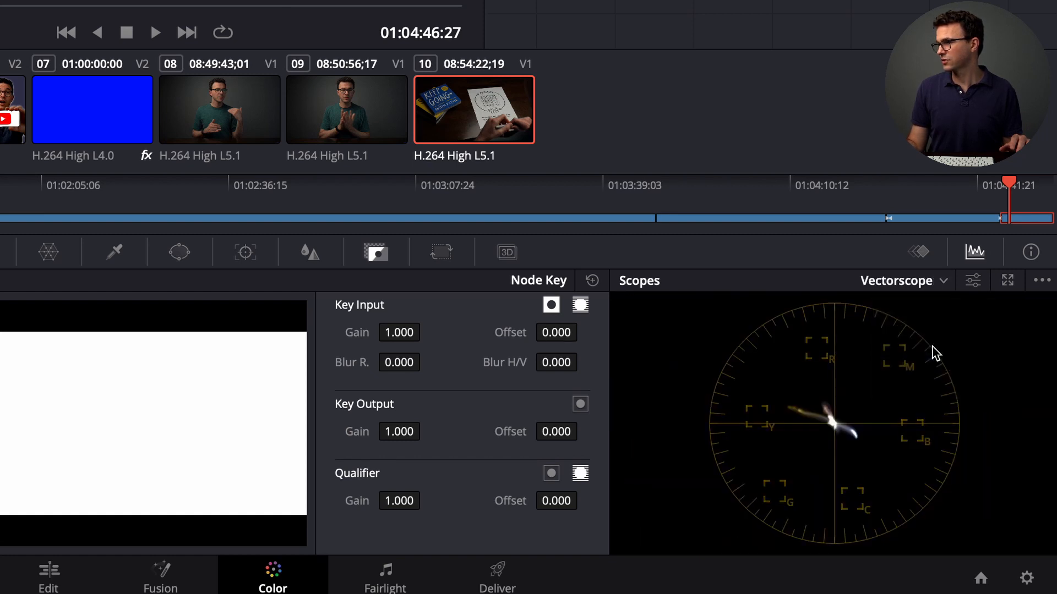
{"action": "left_click", "coordinate": [923, 293]}
{"action": "left_click", "coordinate": [927, 370]}
{"action": "left_click", "coordinate": [910, 284]}
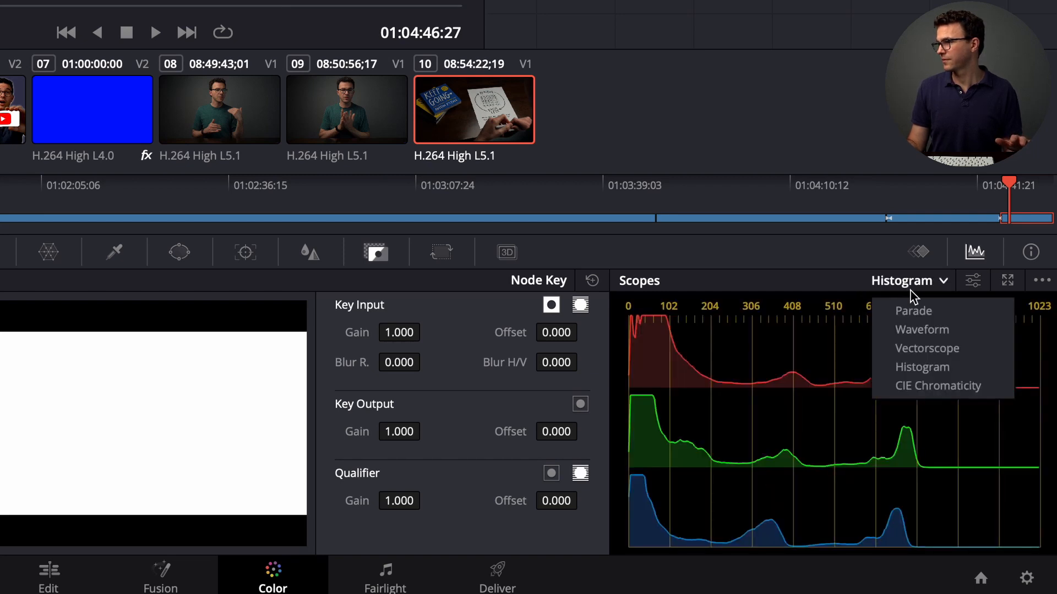
Display the Waveform scope and raise the overall Gain of the book-and-paper clip to 1.41
{"action": "left_click", "coordinate": [920, 330]}
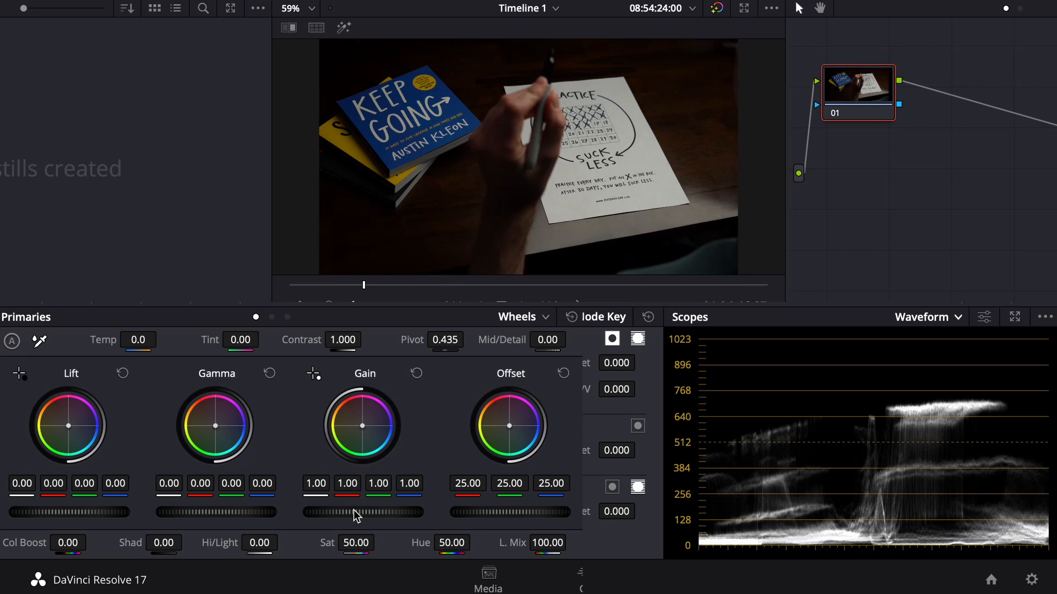
{"action": "left_click_drag", "start_coordinate": [353, 510], "coordinate": [459, 510]}
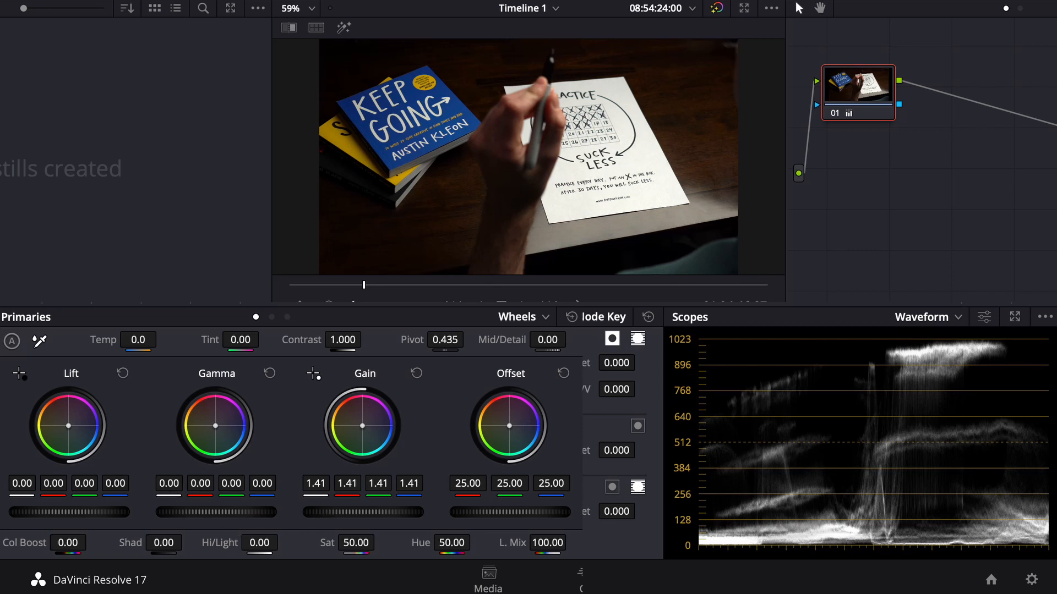
Raise the book-and-paper clip's overall Gain to 1.43 and try a slight Lift change before setting Lift back to 0.00
{"action": "left_click_drag", "start_coordinate": [363, 512], "coordinate": [367, 512]}
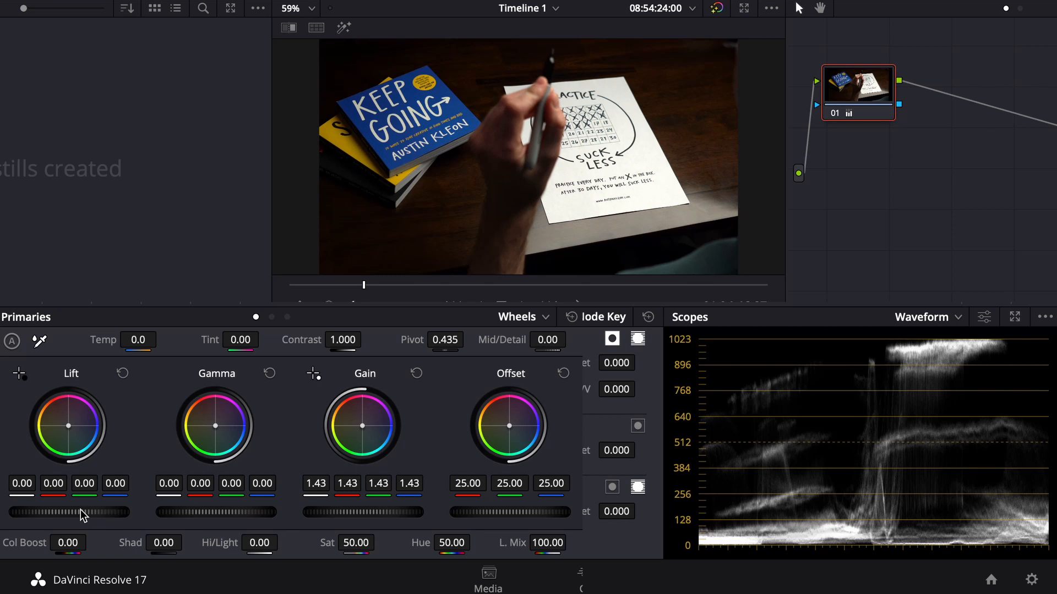
{"action": "mouse_move", "coordinate": [69, 512]}
{"action": "left_mouse_down"}
{"action": "mouse_move", "coordinate": [78, 513]}
{"action": "mouse_move", "coordinate": [70, 512]}
{"action": "left_mouse_up"}
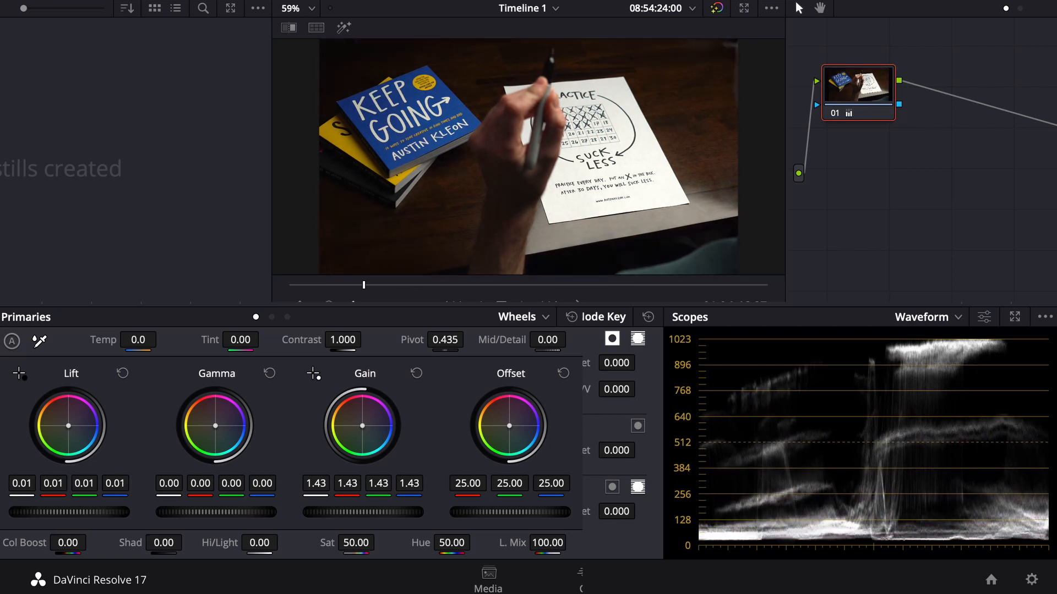
{"action": "left_click_drag", "start_coordinate": [69, 512], "coordinate": [63, 513]}
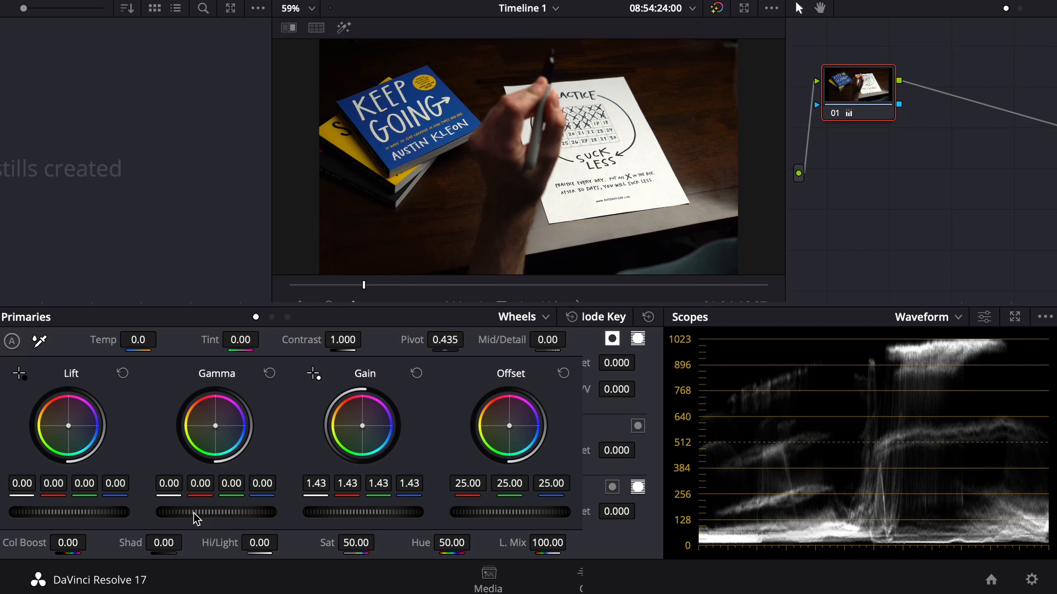
Set the book-and-paper clip's overall Gamma to 0.06 and its Offset to 23.50
{"action": "left_click_drag", "start_coordinate": [193, 513], "coordinate": [215, 513]}
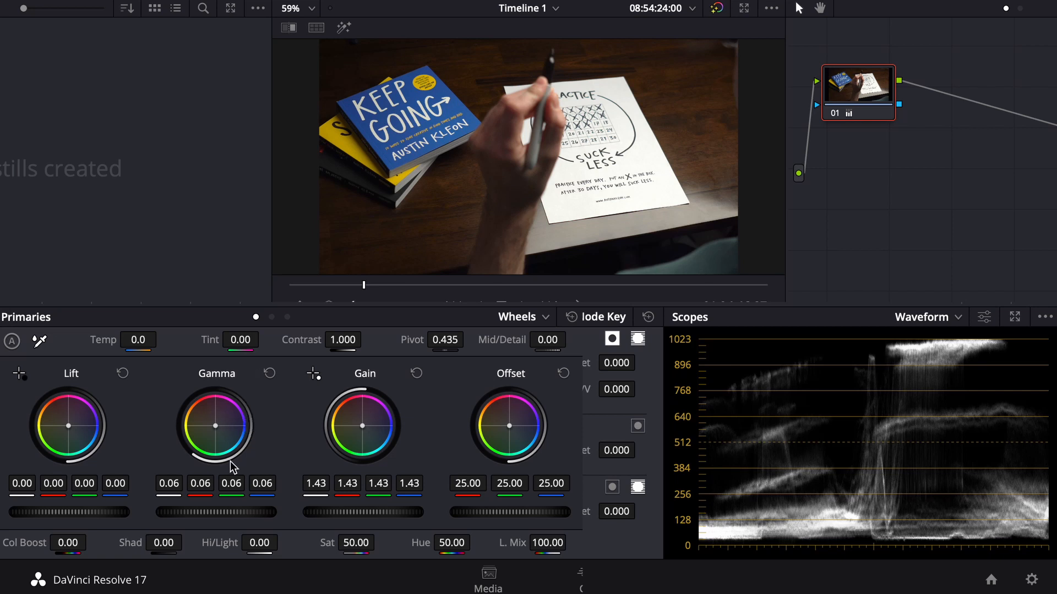
{"action": "mouse_move", "coordinate": [220, 513]}
{"action": "left_mouse_down"}
{"action": "mouse_move", "coordinate": [157, 514]}
{"action": "mouse_move", "coordinate": [207, 514]}
{"action": "left_mouse_up"}
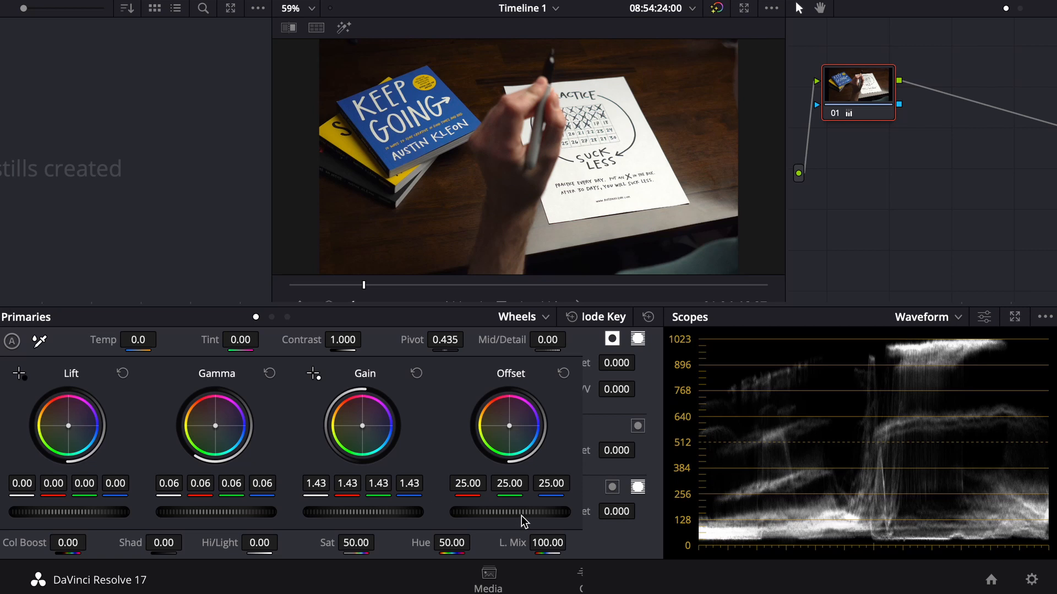
{"action": "mouse_move", "coordinate": [520, 516]}
{"action": "left_mouse_down"}
{"action": "mouse_move", "coordinate": [502, 516]}
{"action": "mouse_move", "coordinate": [512, 516]}
{"action": "left_mouse_up"}
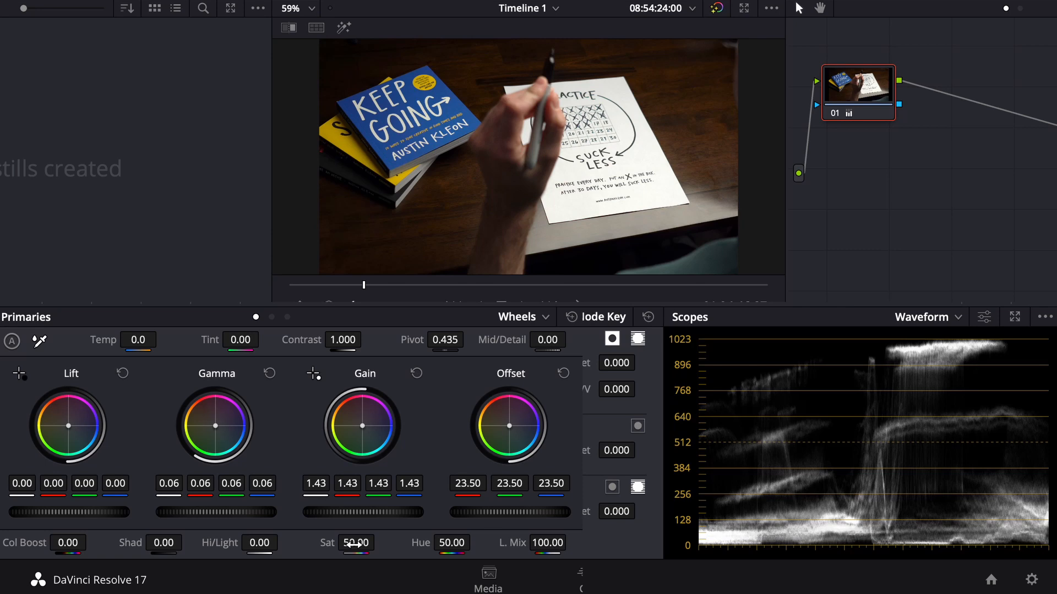
Set the clip's Saturation to 52.20 and Contrast to 1.018, and compare the grade with the bypassed original
{"action": "left_click_drag", "start_coordinate": [354, 544], "coordinate": [466, 543]}
{"action": "left_click_drag", "start_coordinate": [356, 543], "coordinate": [302, 543]}
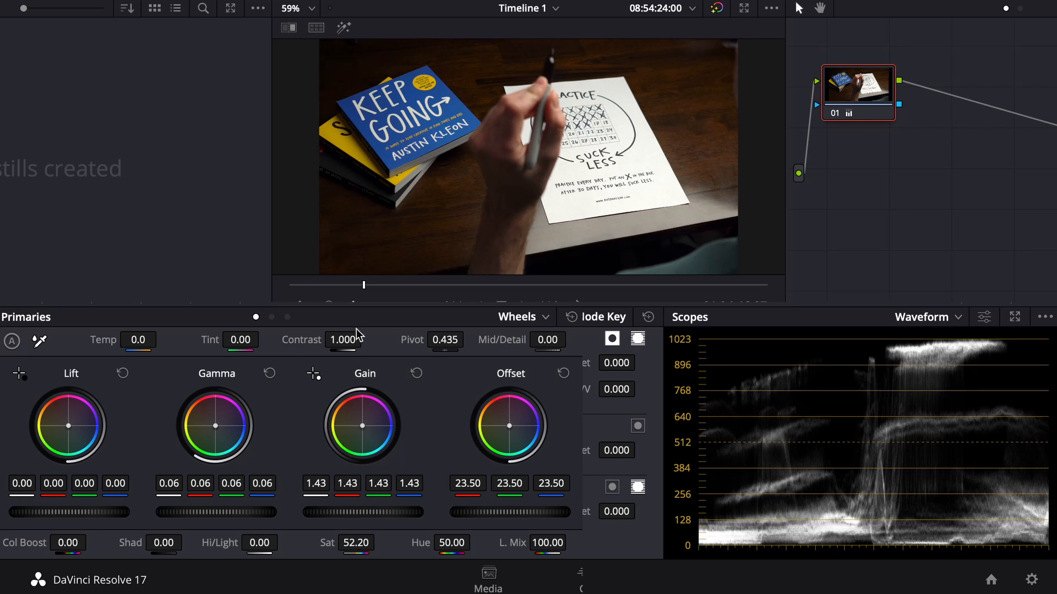
{"action": "mouse_move", "coordinate": [344, 339]}
{"action": "left_mouse_down"}
{"action": "mouse_move", "coordinate": [371, 339]}
{"action": "mouse_move", "coordinate": [352, 340]}
{"action": "left_mouse_up"}
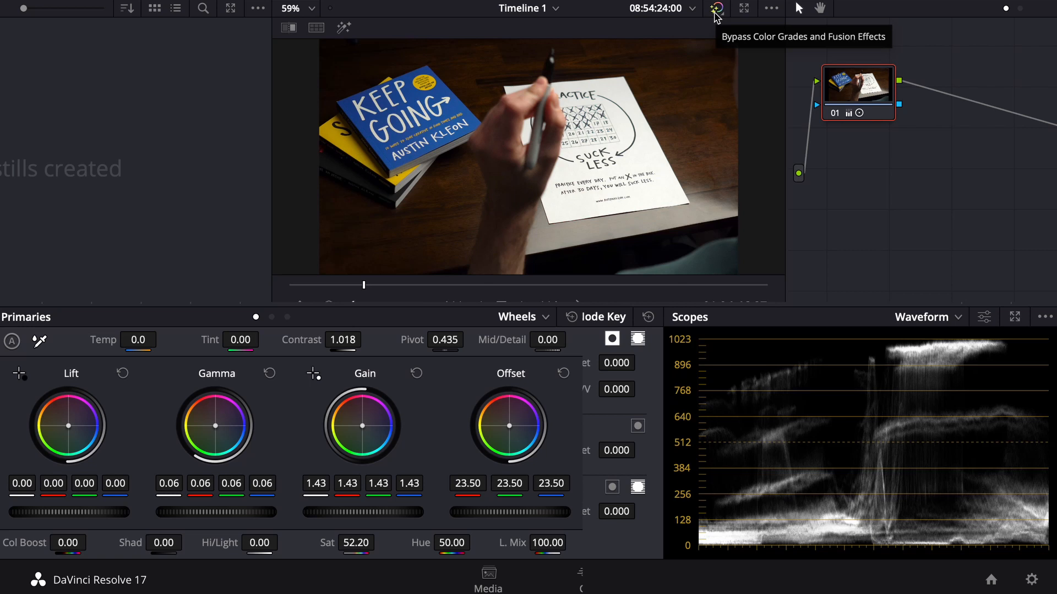
{"action": "left_click", "coordinate": [716, 10]}
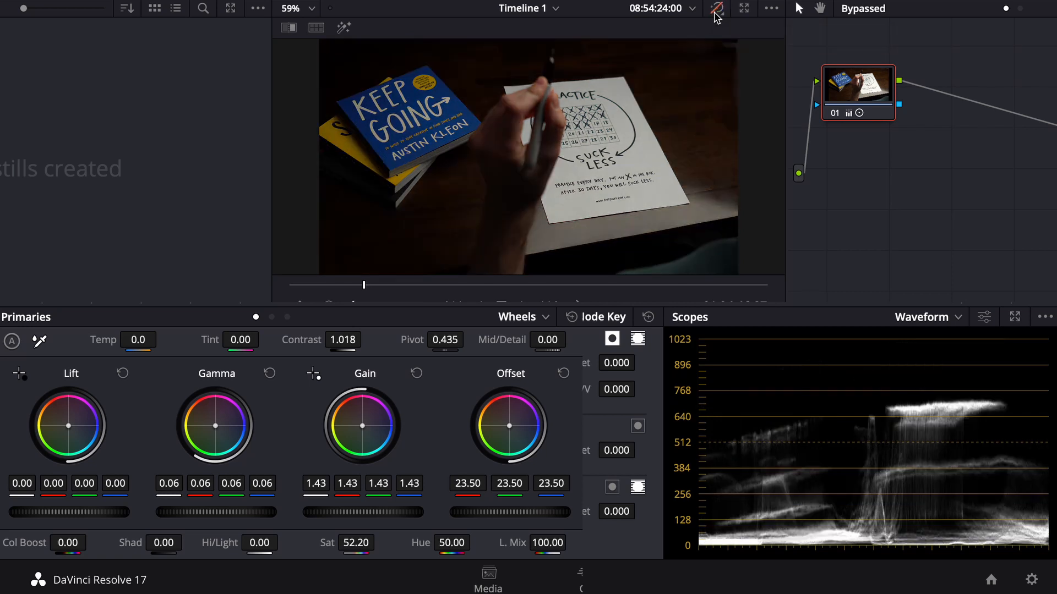
{"action": "left_click", "coordinate": [716, 9]}
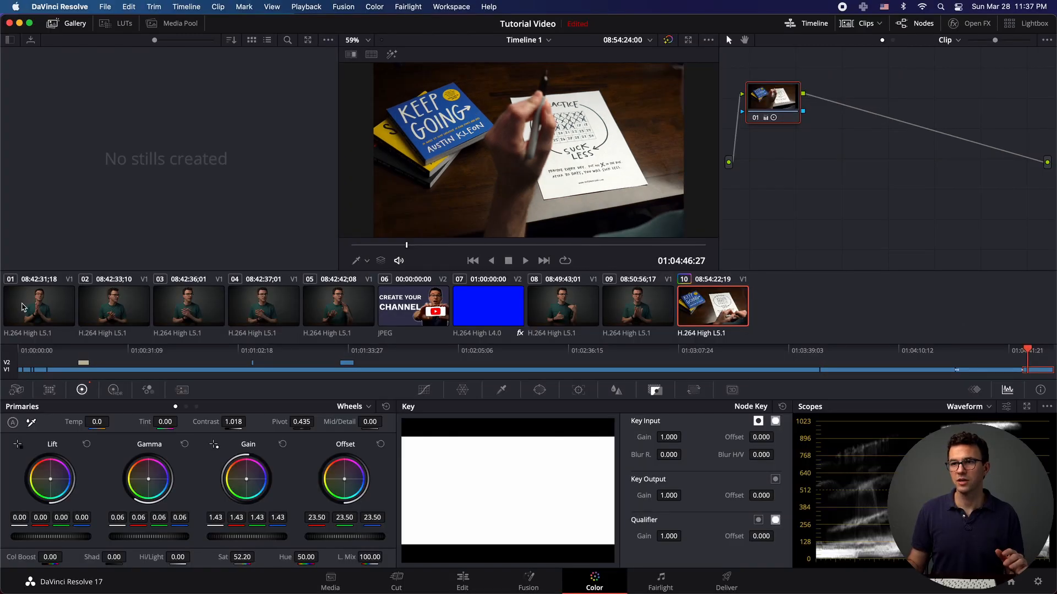
Grade talking clip 09 with overall Gain 1.18 and Gamma 0.04, and compare it with the bypassed original
{"action": "left_click", "coordinate": [629, 319]}
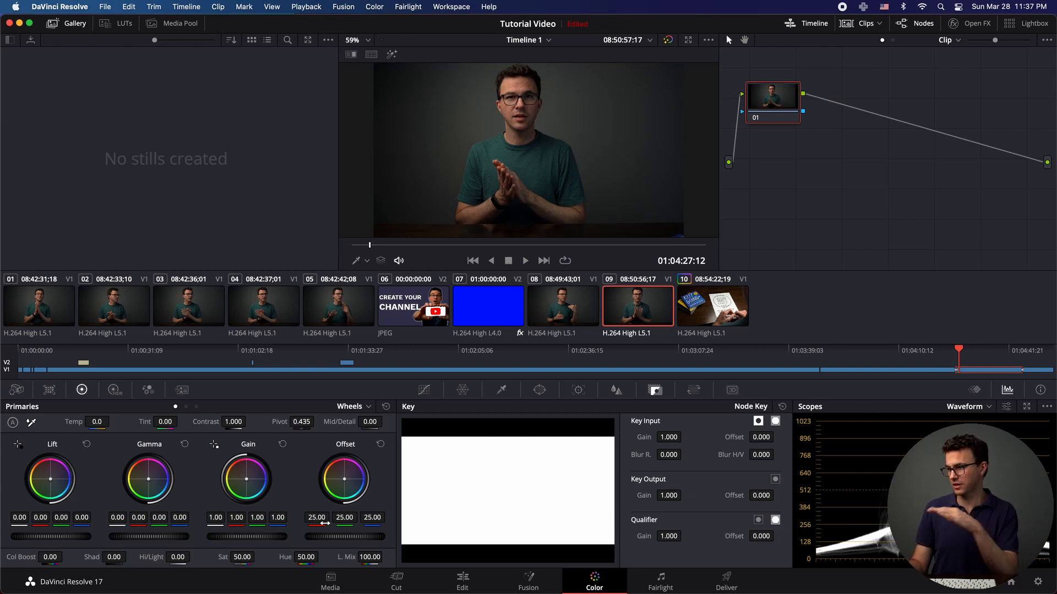
{"action": "left_click_drag", "start_coordinate": [236, 538], "coordinate": [275, 538]}
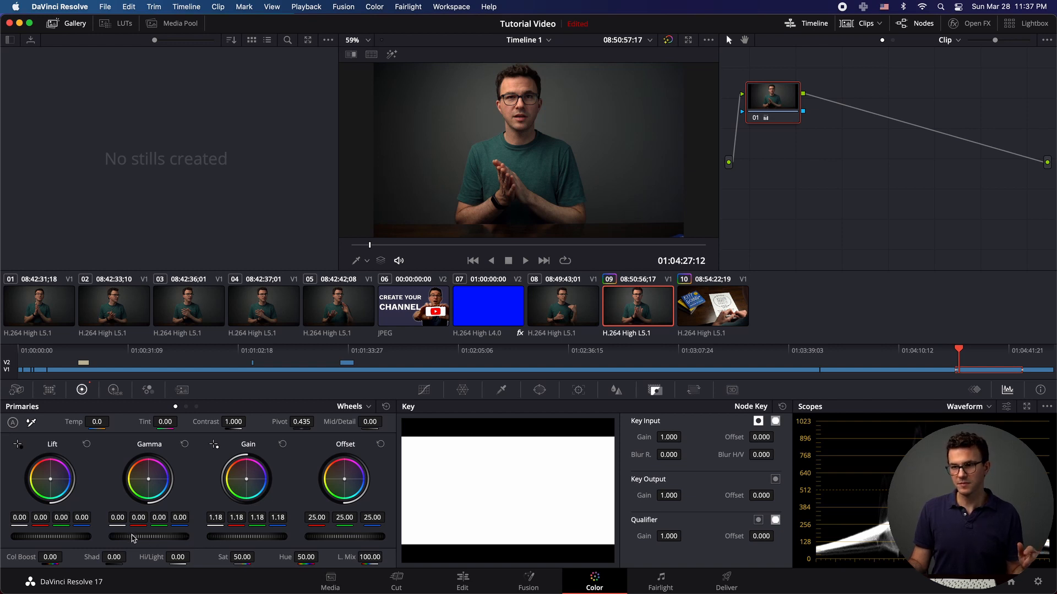
{"action": "left_click_drag", "start_coordinate": [132, 538], "coordinate": [137, 538]}
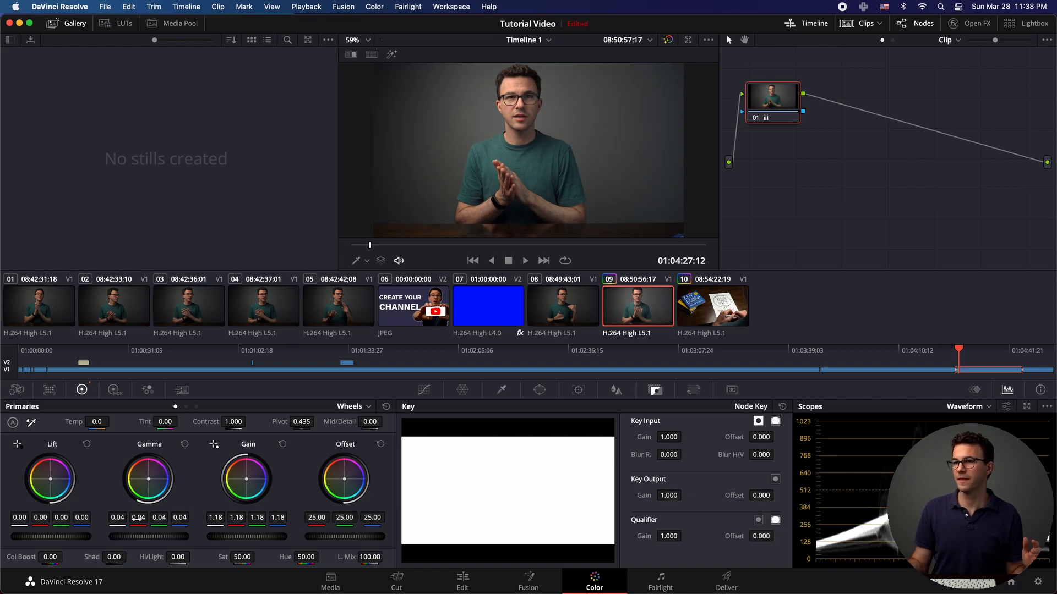
{"action": "left_click", "coordinate": [668, 41]}
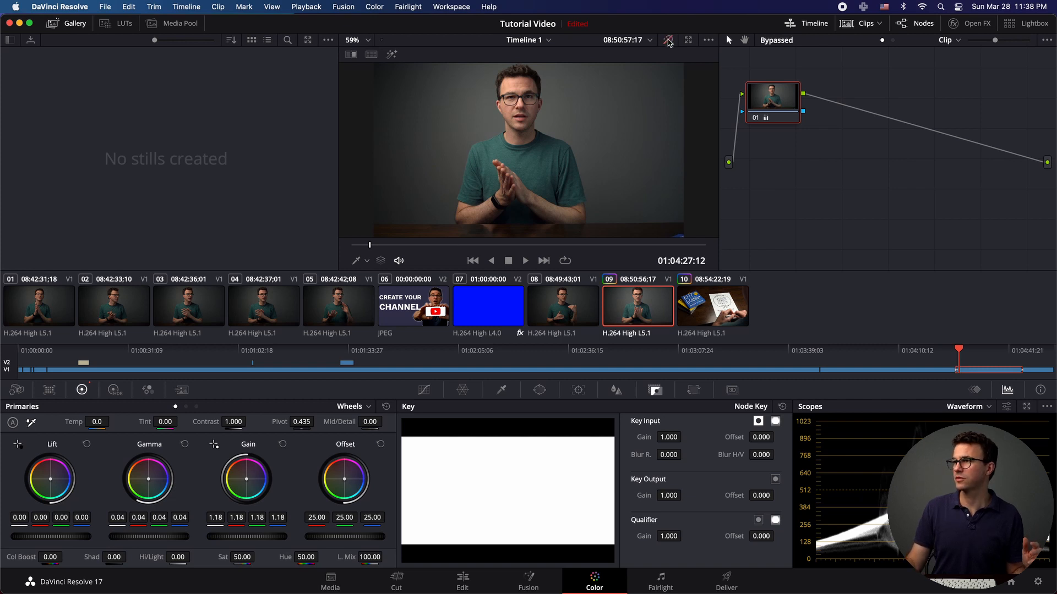
{"action": "left_click", "coordinate": [668, 41]}
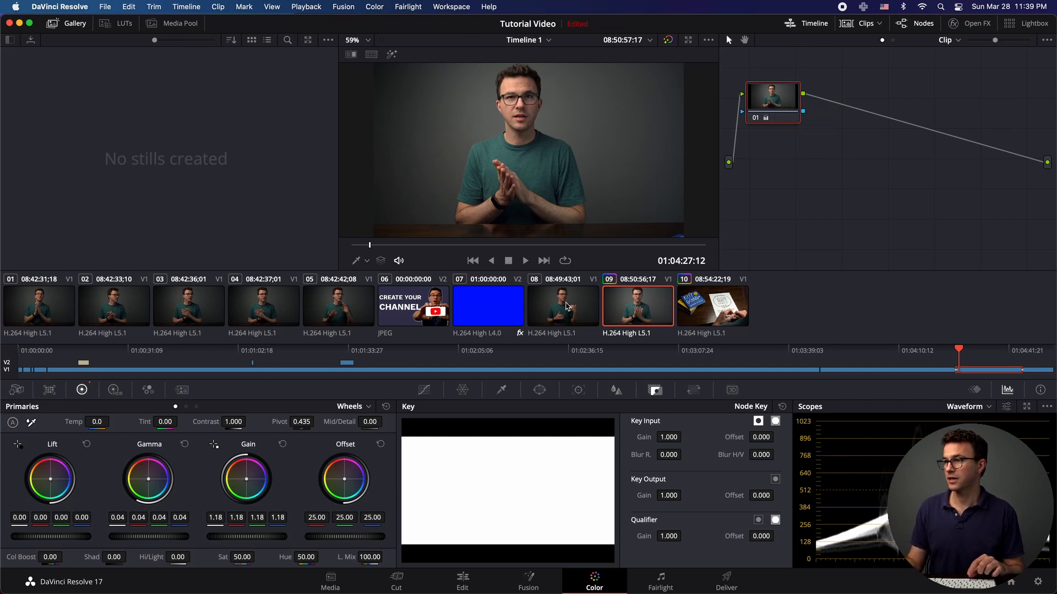
Apply clip 09's grade to the other talking clips: 08, 05, 04, 03, 02 and 01
{"action": "left_click", "coordinate": [567, 306]}
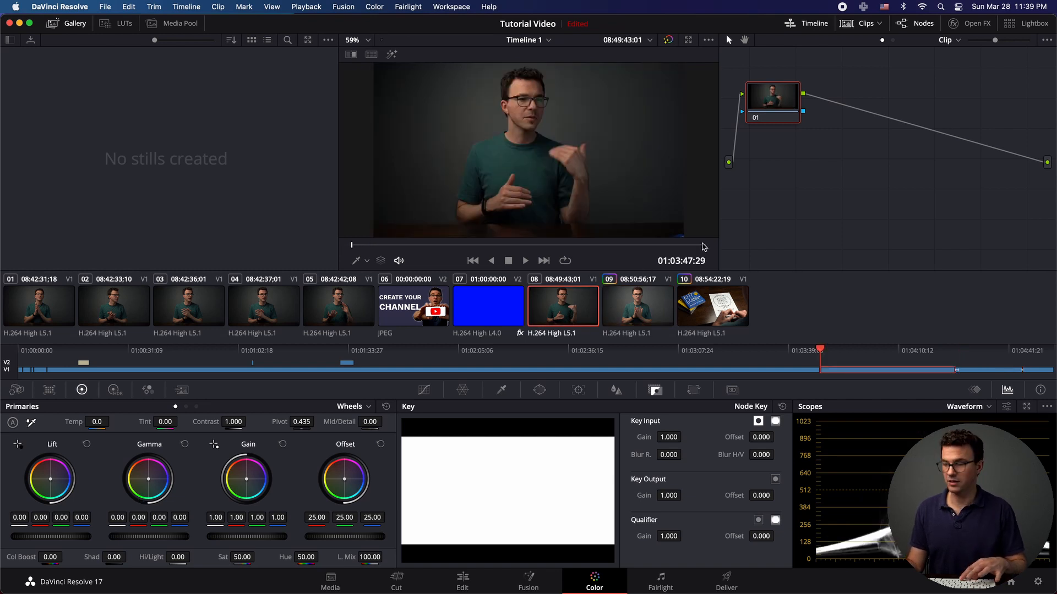
{"action": "key", "text": "alt+shift+c"}
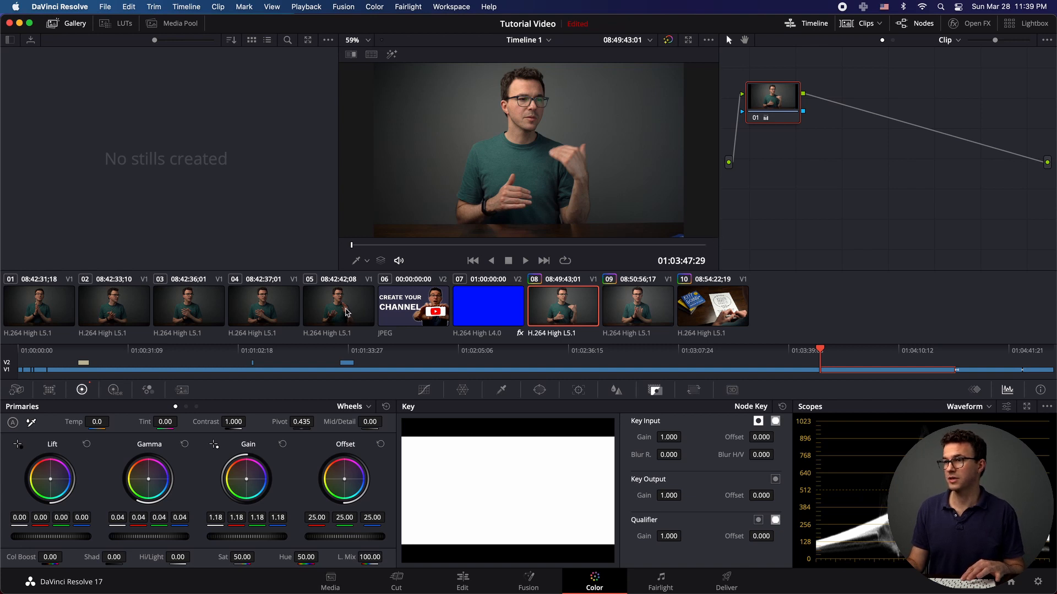
{"action": "left_click", "coordinate": [342, 311]}
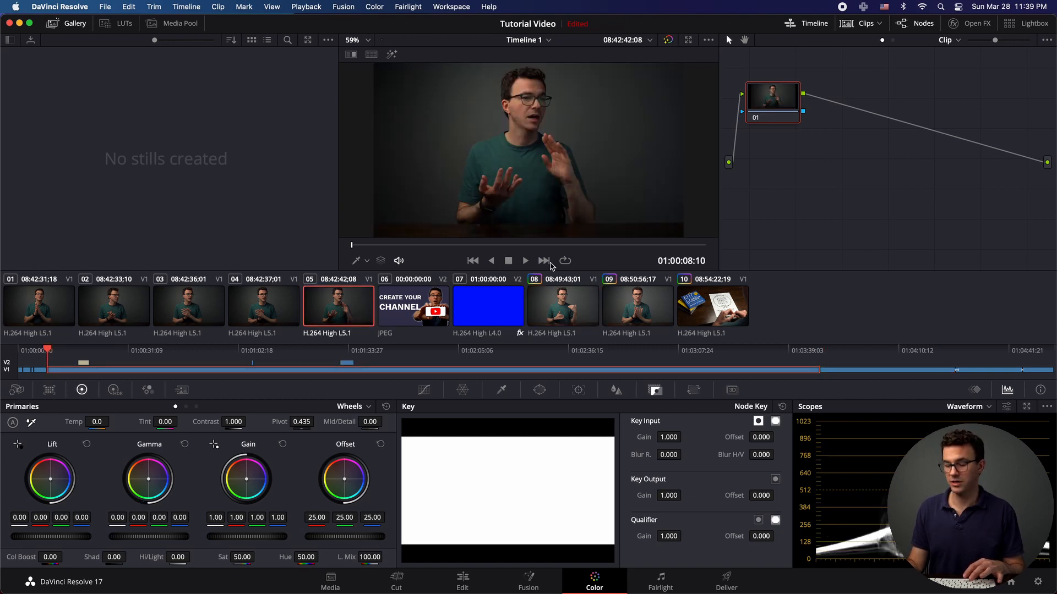
{"action": "key", "text": "alt+shift+c"}
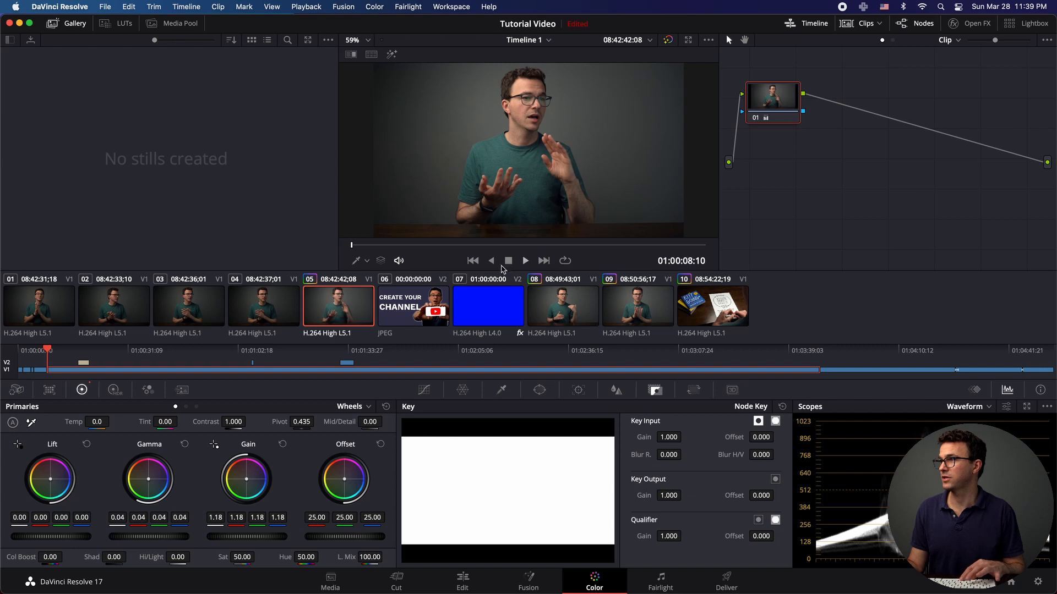
{"action": "left_click", "coordinate": [260, 308]}
{"action": "key", "text": "alt+shift+c"}
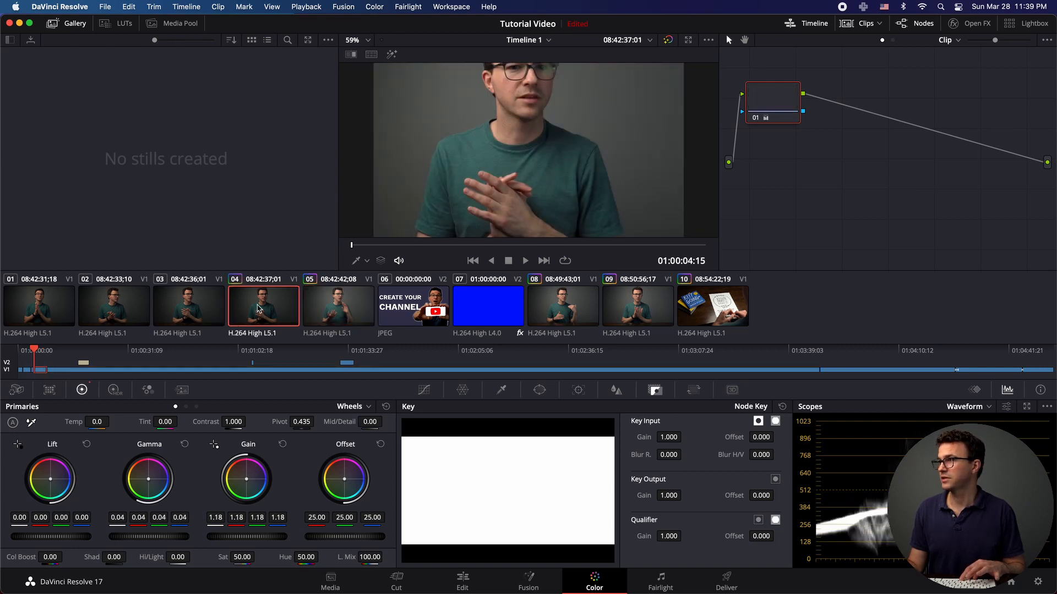
{"action": "left_click", "coordinate": [199, 306]}
{"action": "key", "text": "alt+shift+c"}
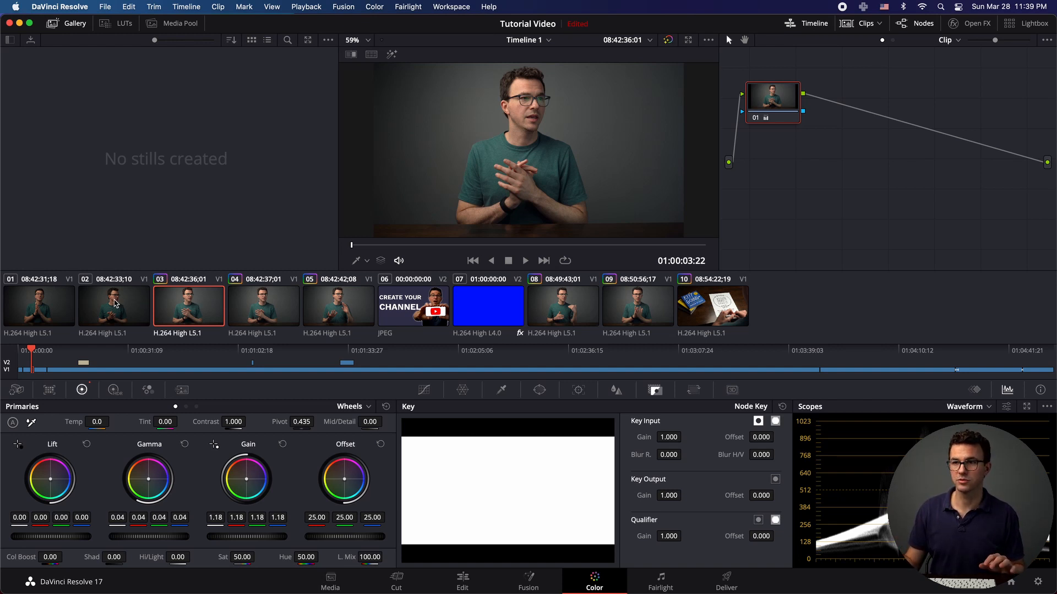
{"action": "left_click", "coordinate": [116, 304]}
{"action": "key", "text": "alt+shift+c"}
{"action": "left_click", "coordinate": [22, 307]}
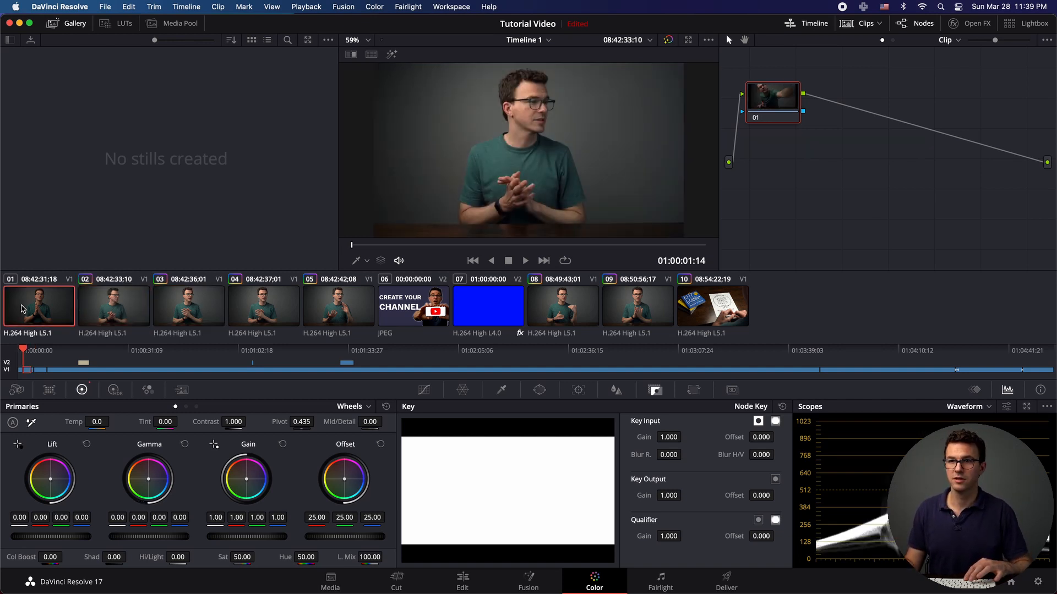
{"action": "key", "text": "alt+shift+c"}
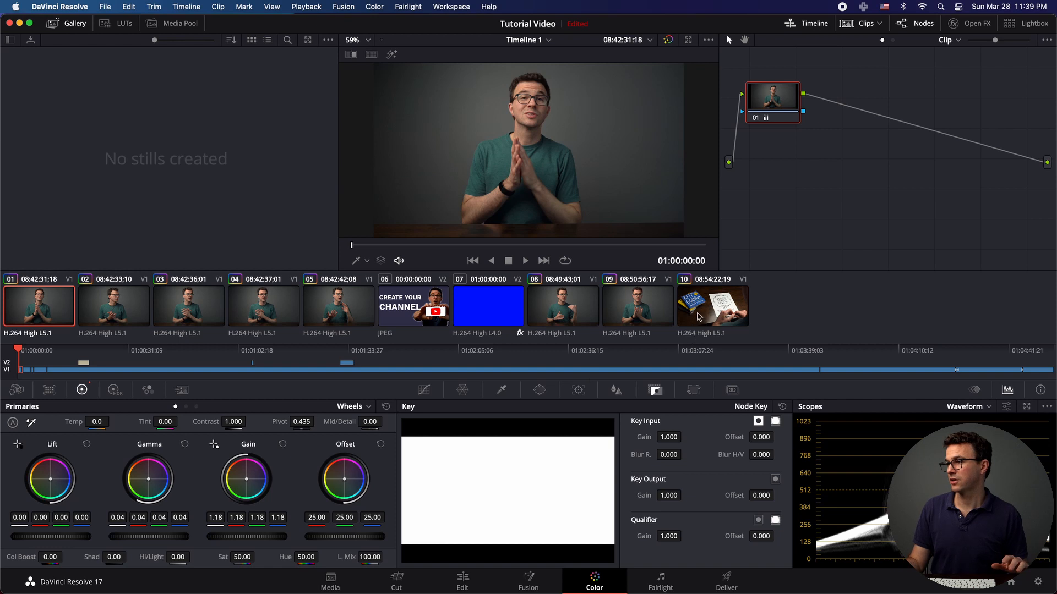
Make the book-and-paper clip current, and choose the YouTube 1080p render preset on the Deliver page
{"action": "left_click", "coordinate": [699, 317]}
{"action": "key", "text": "alt+shift+c"}
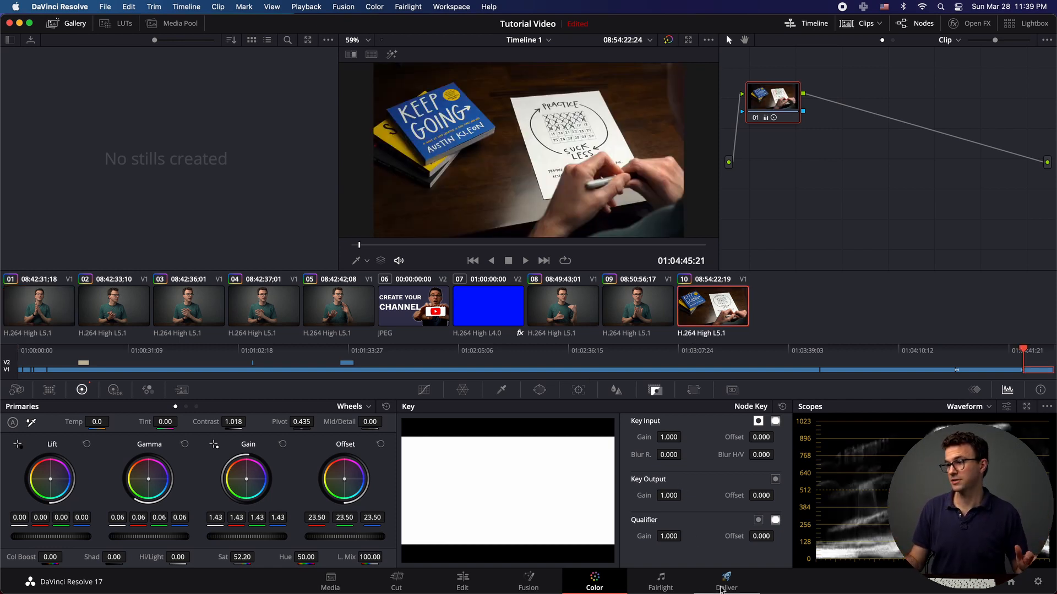
{"action": "left_click", "coordinate": [720, 589]}
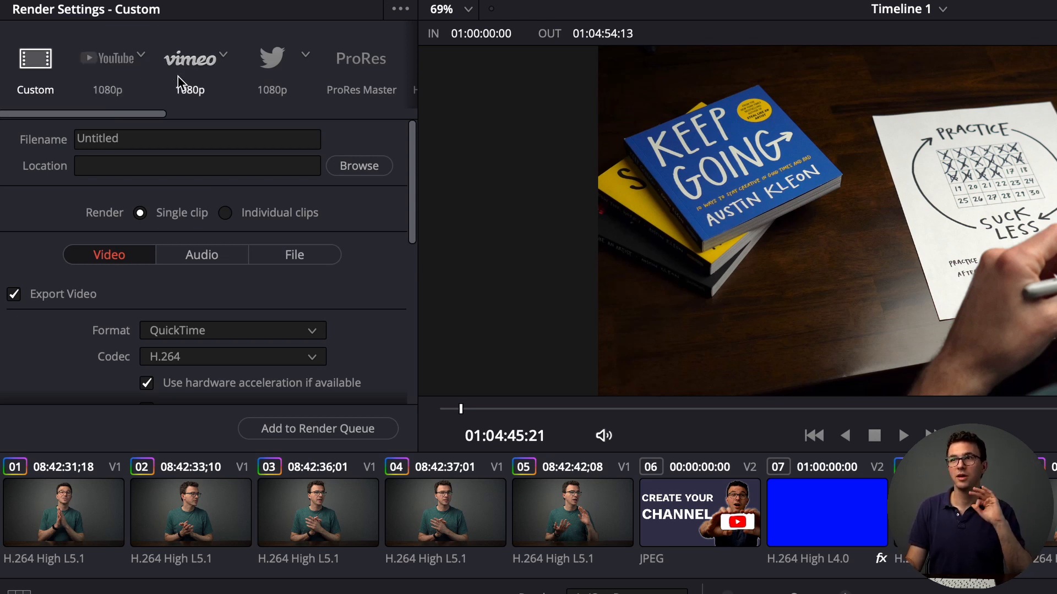
{"action": "scroll", "coordinate": [203, 77], "scroll_direction": "right", "scroll_amount": 3}
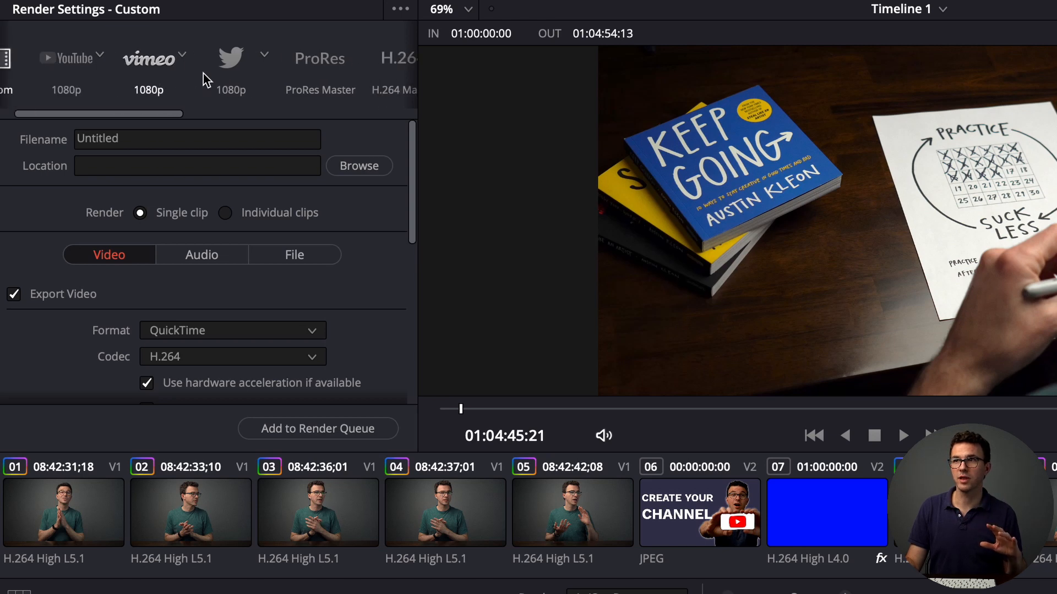
{"action": "scroll", "coordinate": [203, 77], "scroll_direction": "left", "scroll_amount": 3}
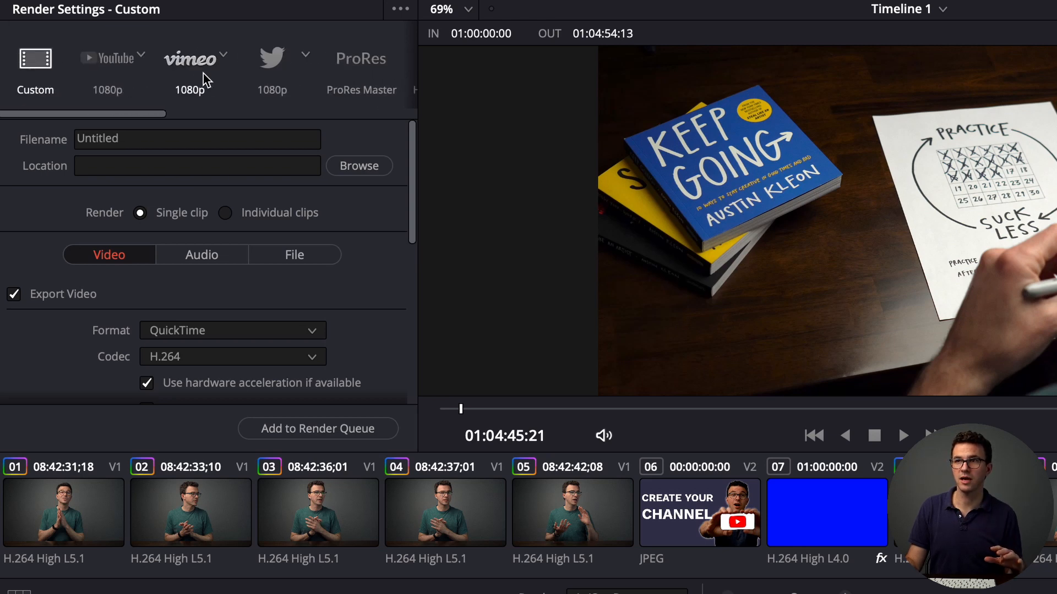
{"action": "left_click", "coordinate": [94, 64]}
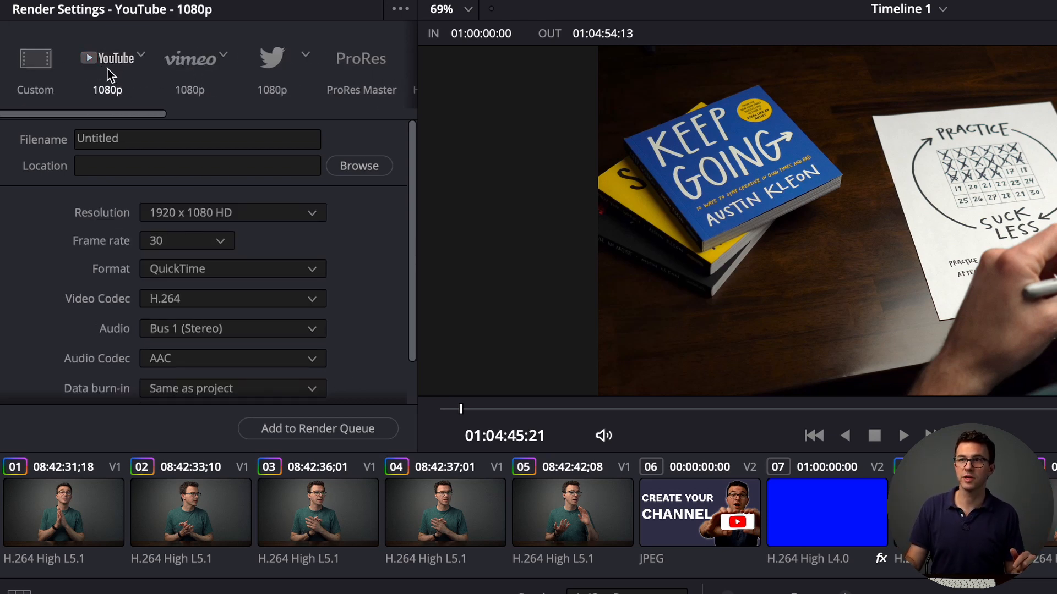
Name the render file "davinci tutorial video" and set its format to MP4
{"action": "double_click", "coordinate": [138, 138]}
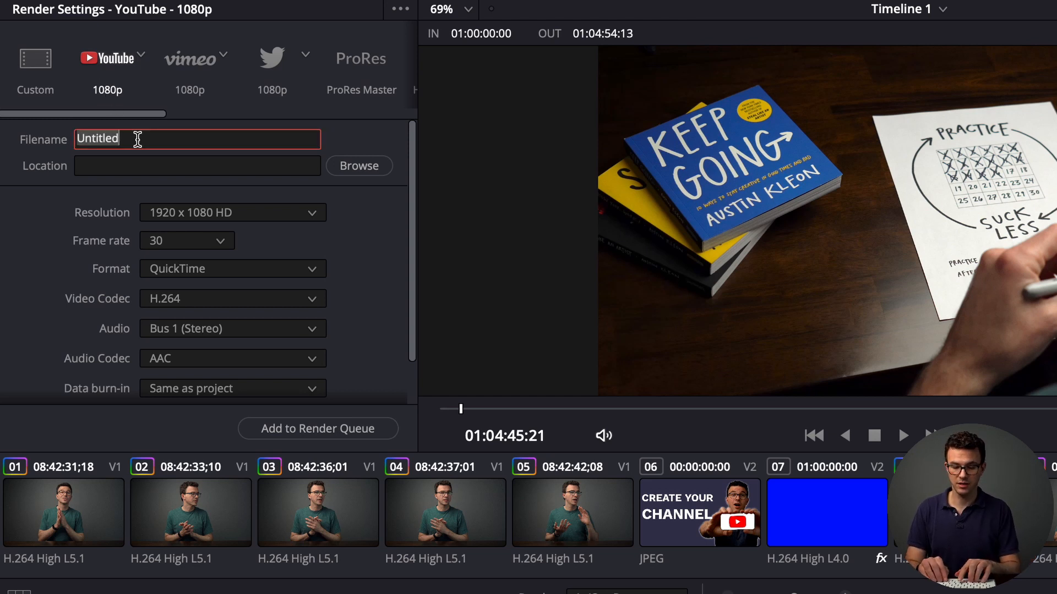
{"action": "type", "text": "davinci tutorial video test"}
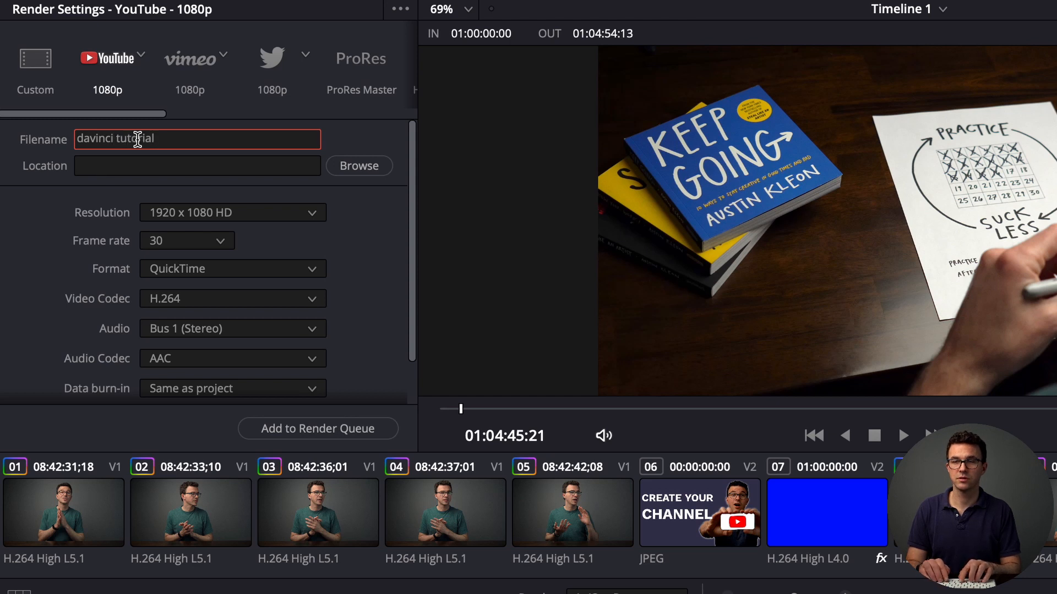
{"action": "key", "text": "BackSpace"}
{"action": "key", "text": "BackSpace"}
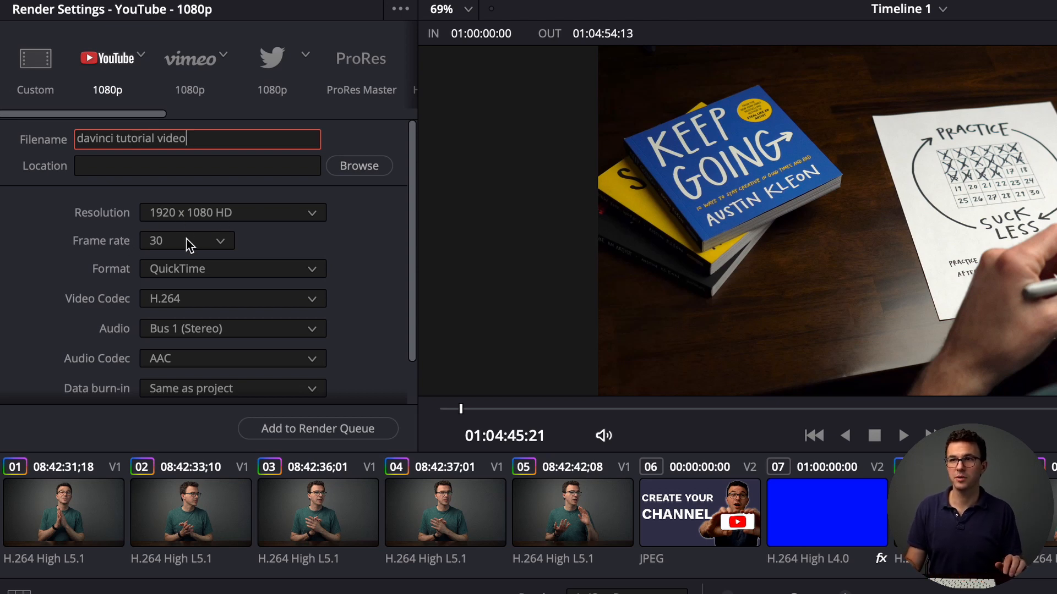
{"action": "left_click", "coordinate": [202, 277]}
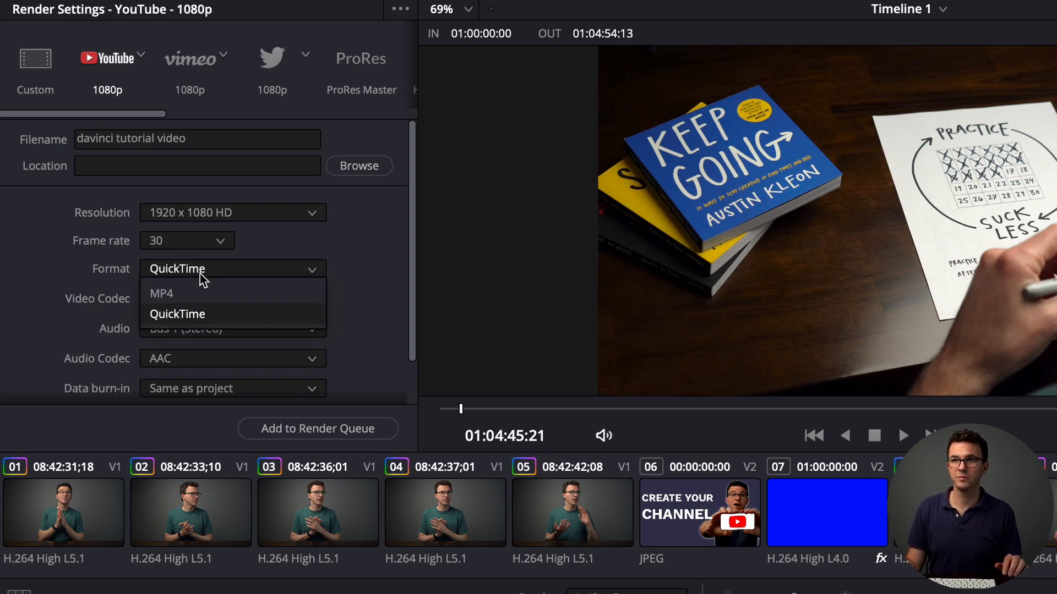
{"action": "left_click", "coordinate": [197, 293]}
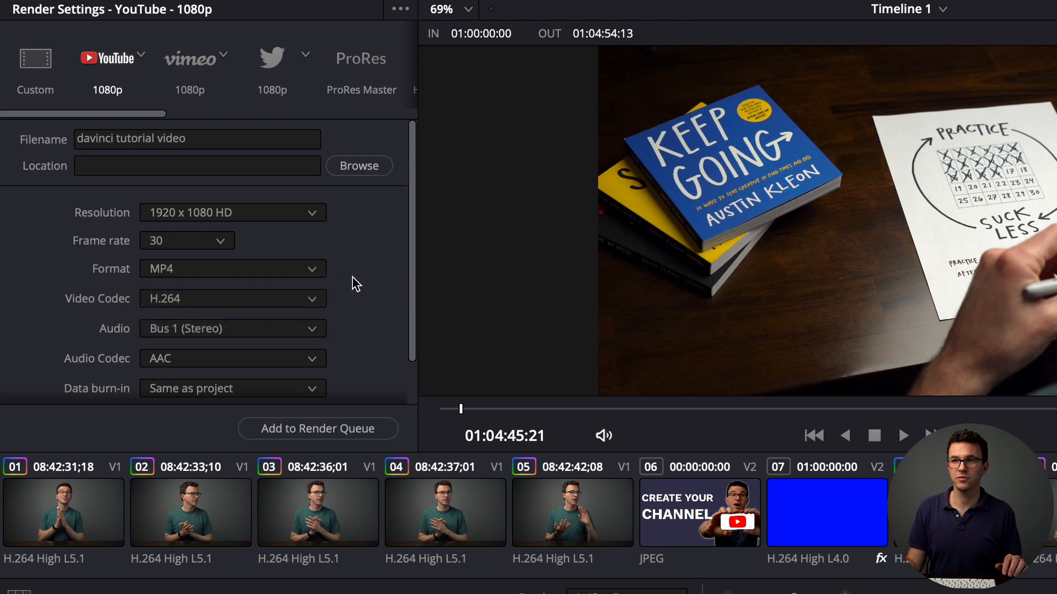
{"action": "scroll", "coordinate": [356, 284], "scroll_direction": "down", "scroll_amount": 2}
{"action": "scroll", "coordinate": [356, 284], "scroll_direction": "up", "scroll_amount": 2}
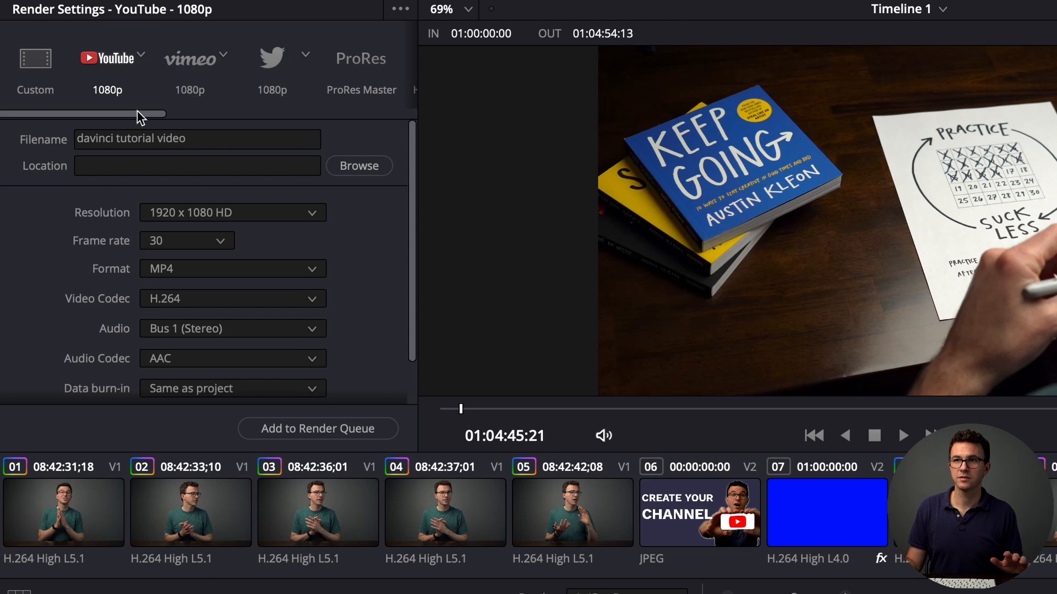
Set the render's destination to the Downloads folder
{"action": "left_click", "coordinate": [347, 171]}
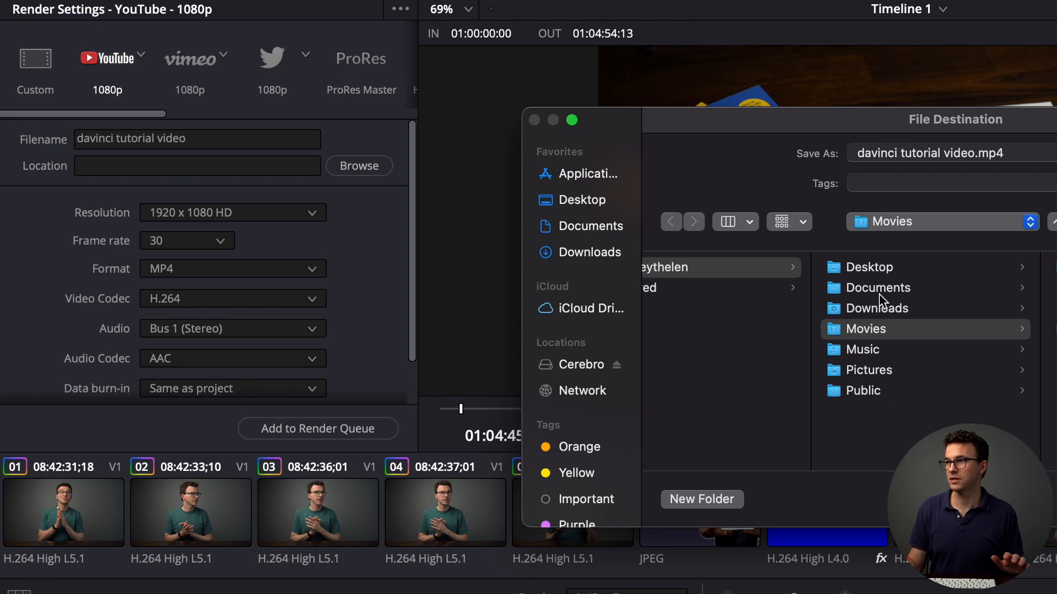
{"action": "left_click", "coordinate": [880, 310]}
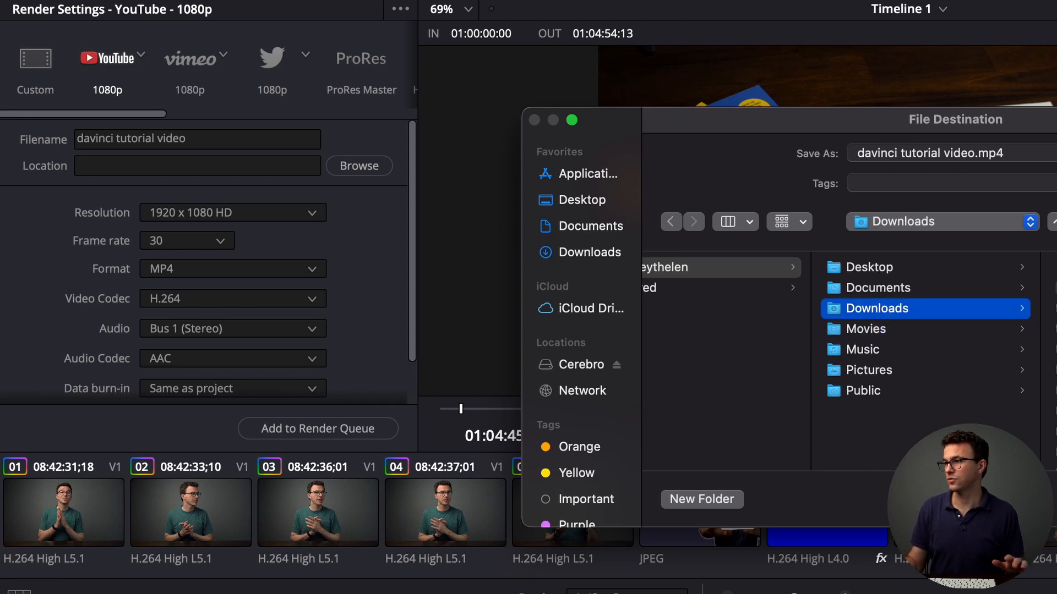
{"action": "key", "text": "Return"}
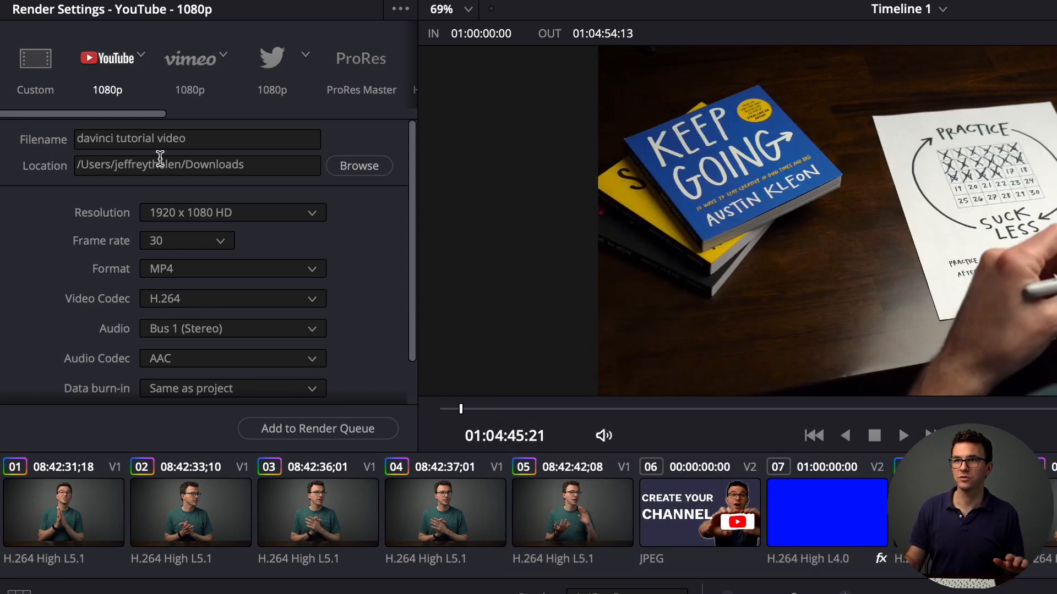
Add the video to the render queue without direct YouTube upload and start rendering all queued jobs
{"action": "scroll", "coordinate": [197, 203], "scroll_direction": "down", "scroll_amount": 2}
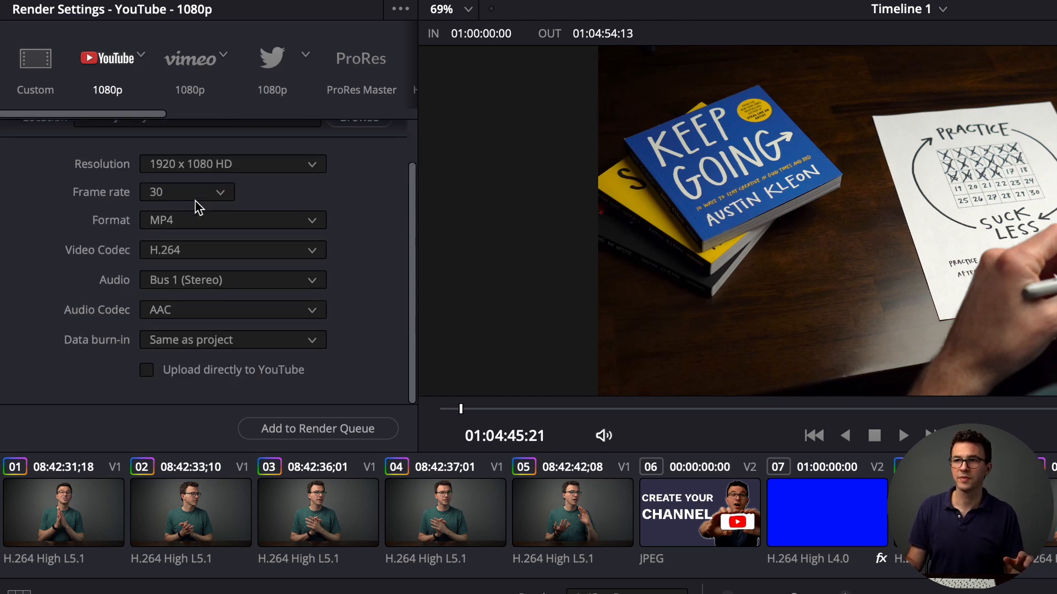
{"action": "left_click", "coordinate": [322, 436]}
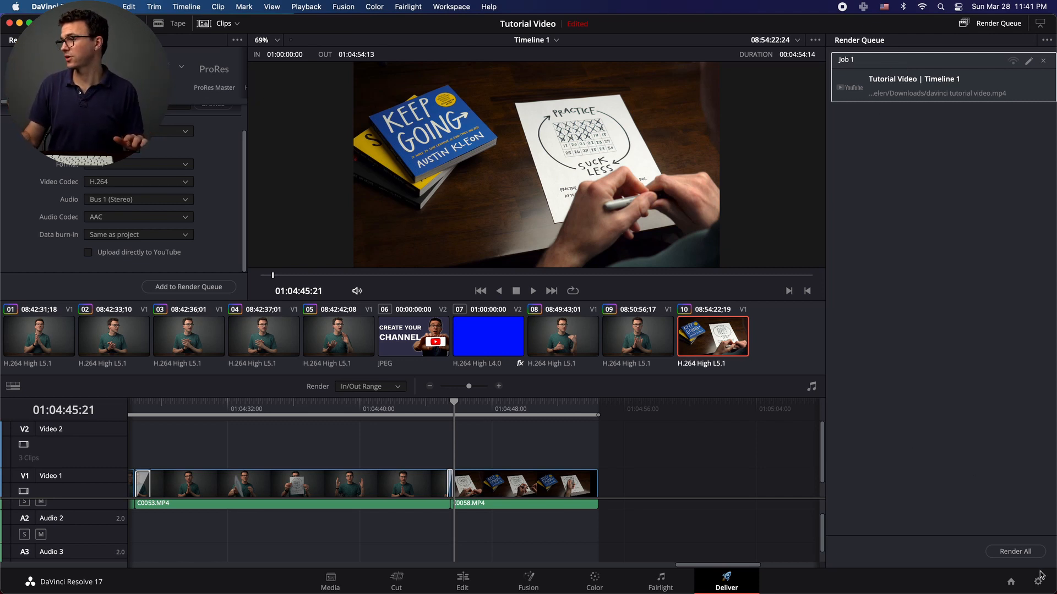
{"action": "left_click", "coordinate": [1018, 553]}
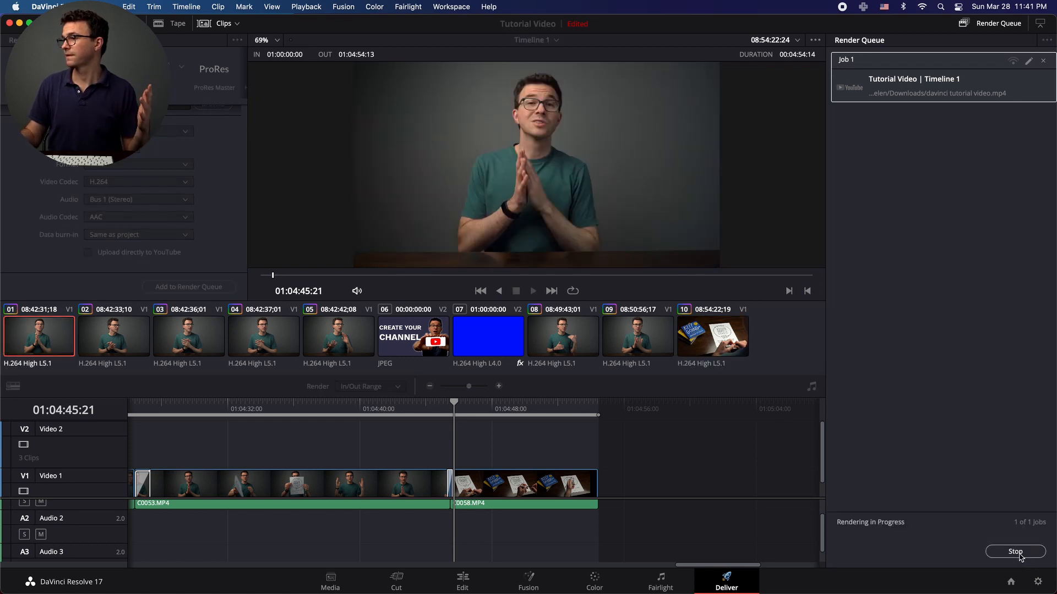